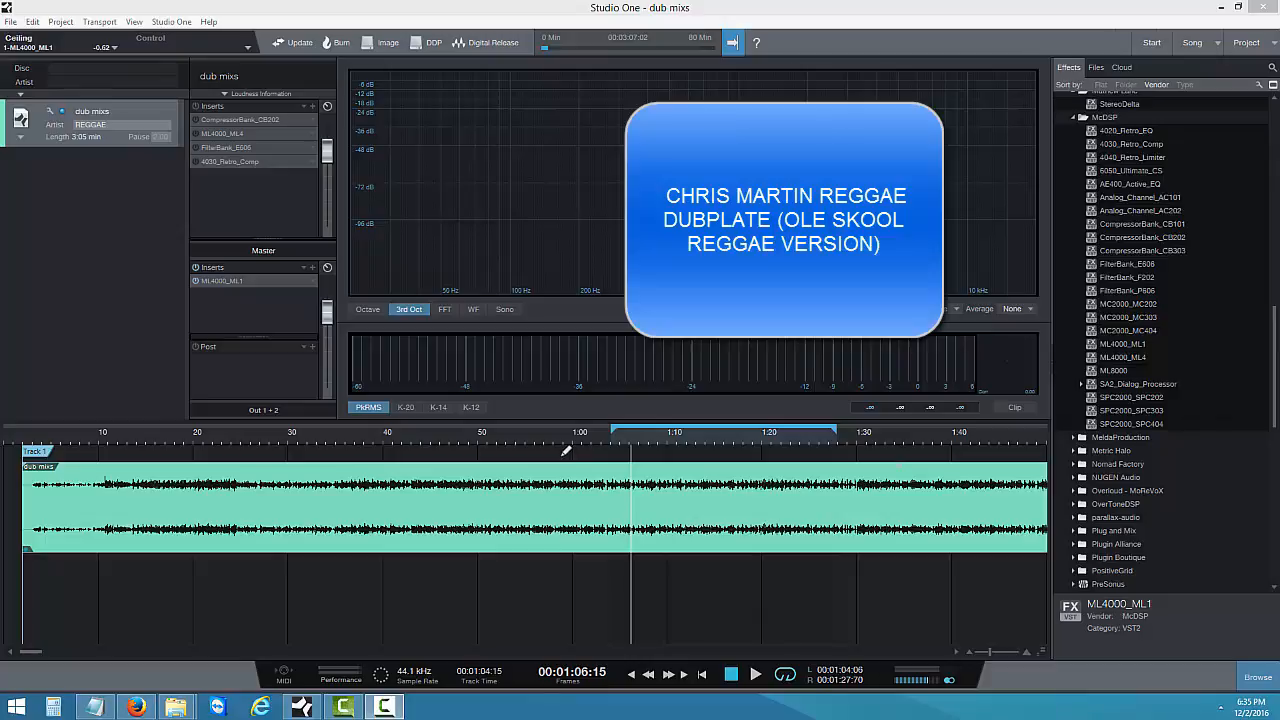
Play the unprocessed mix from about 1:04 for a few seconds to hear its original sound
left_click(617, 441)
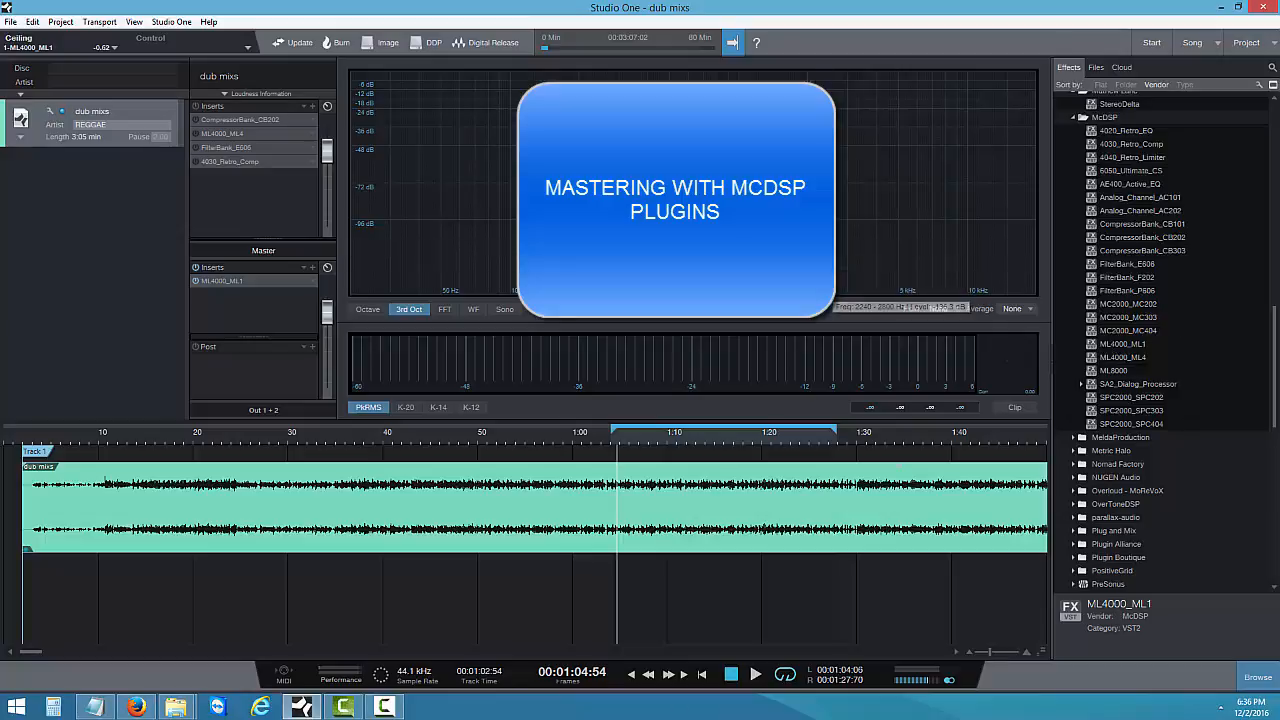
left_click(756, 676)
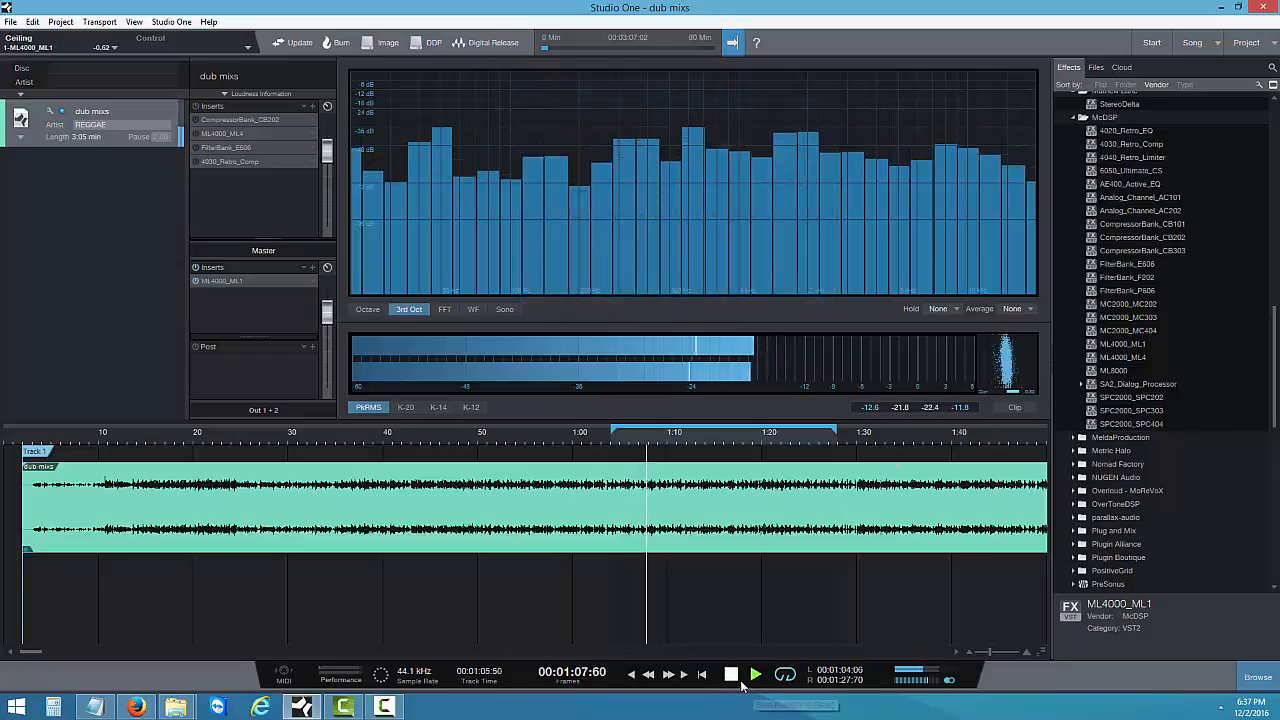
left_click(735, 678)
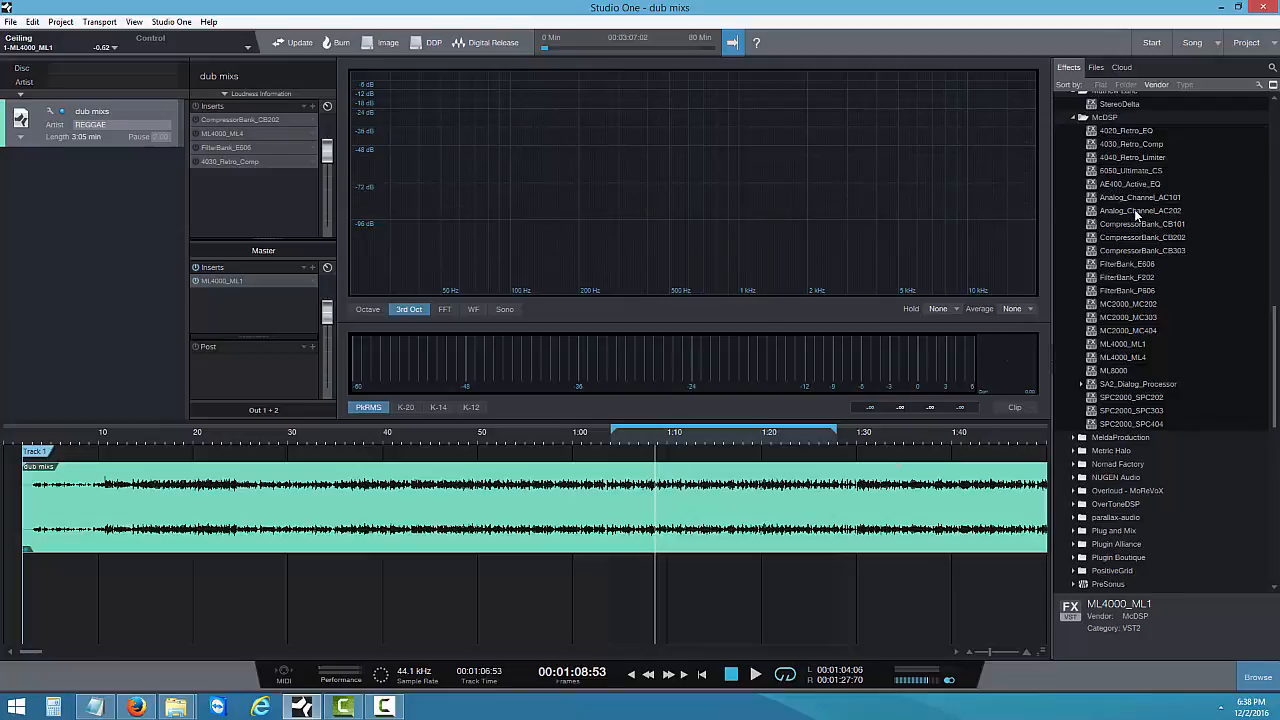
Insert Analog_Channel_AC202 as the first insert on the dub mixs track and set its tape type to Modern
left_click_drag(1138, 211, 282, 113)
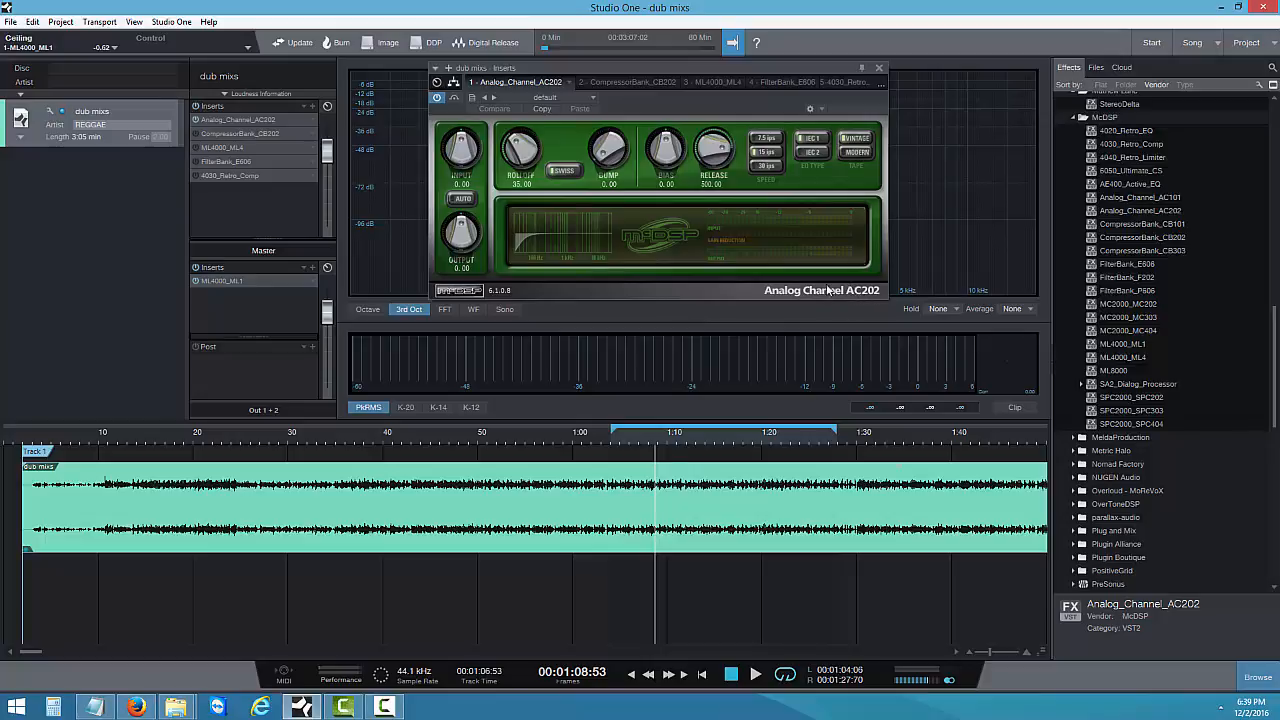
left_click(850, 153)
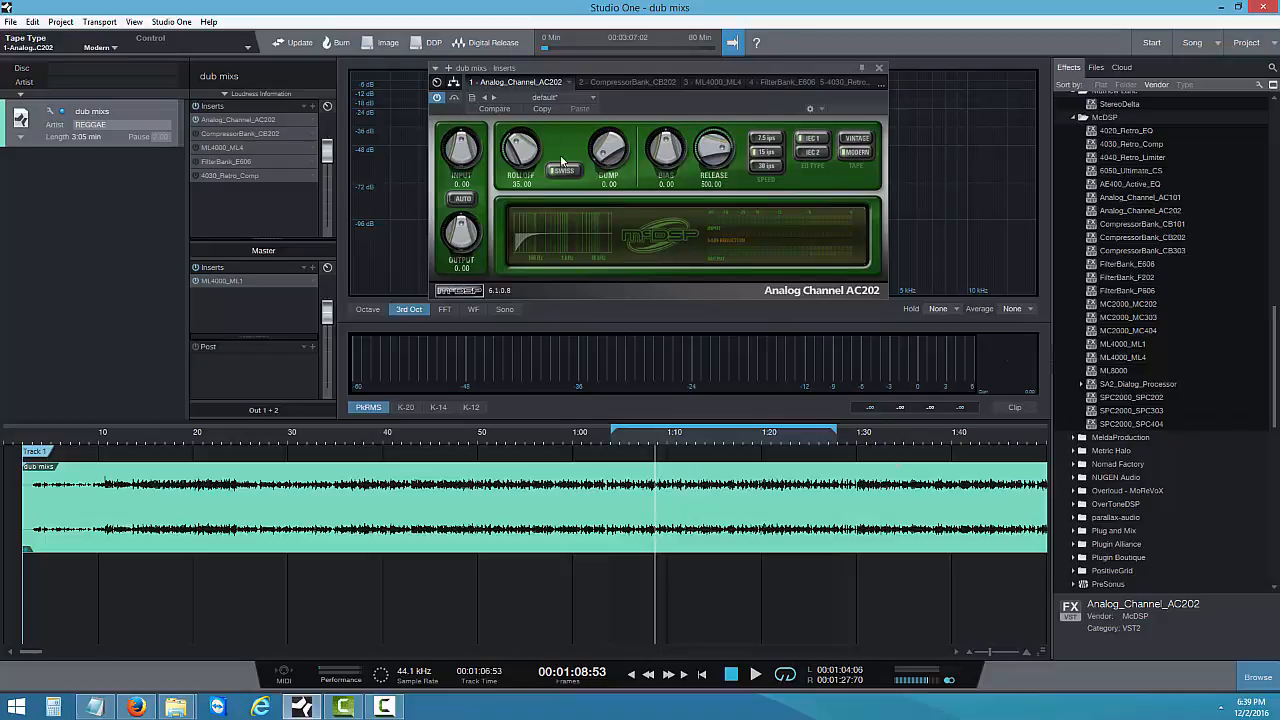
Play the mix and compare the sound with the AC202 bypassed and active
left_click(755, 674)
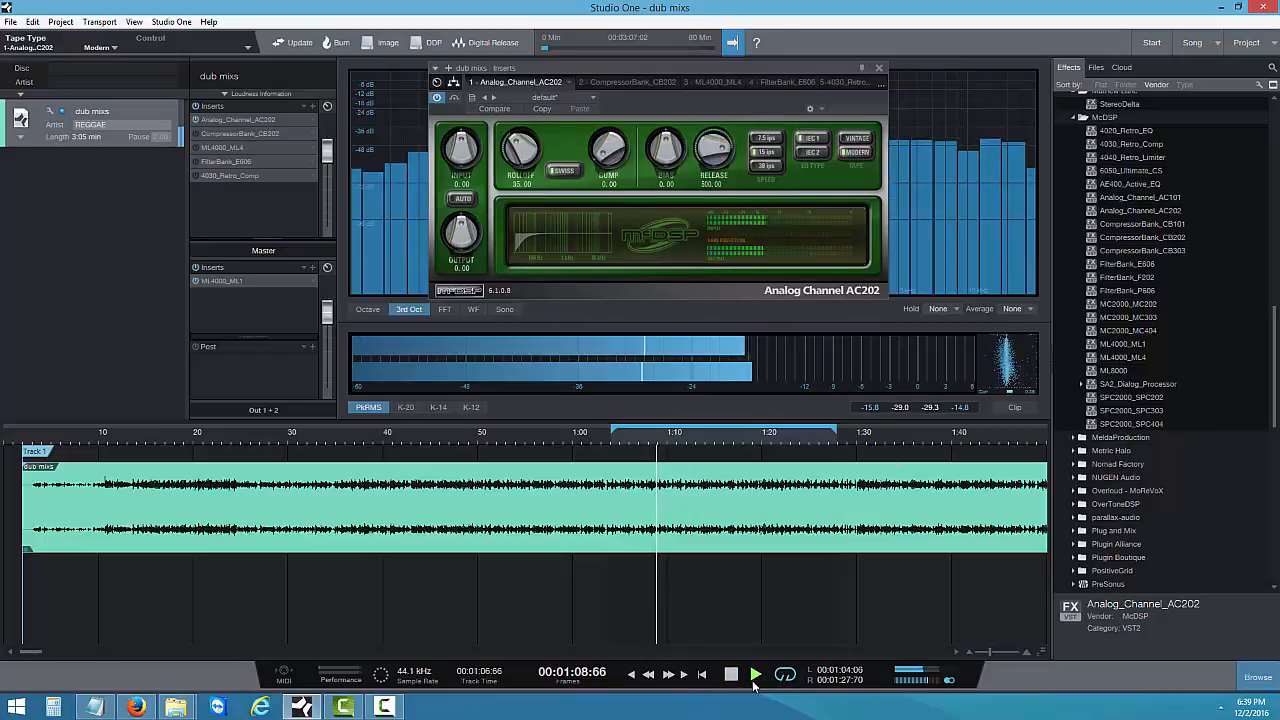
left_click(454, 98)
left_click(454, 98)
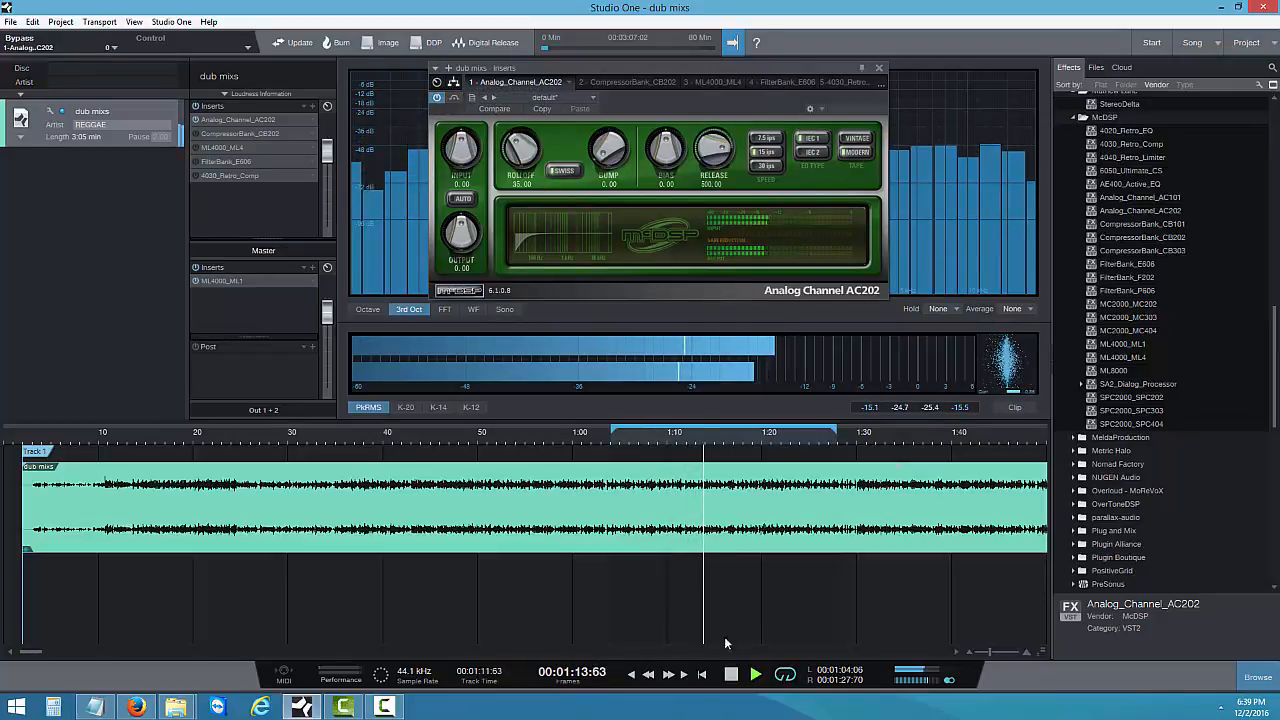
left_click(731, 675)
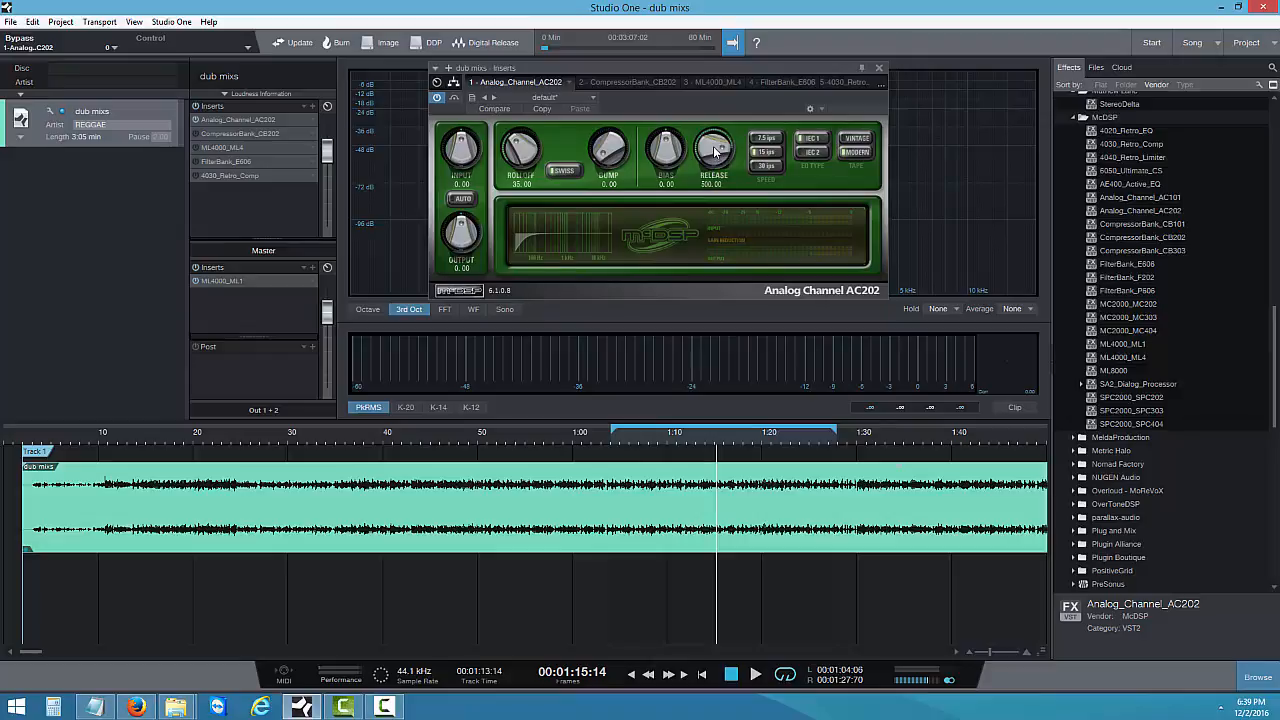
Set the AC202's release to about 52.48 and its tape options to 7.5 ips, IEC 2 and Vintage
left_click_drag(716, 153, 716, 198)
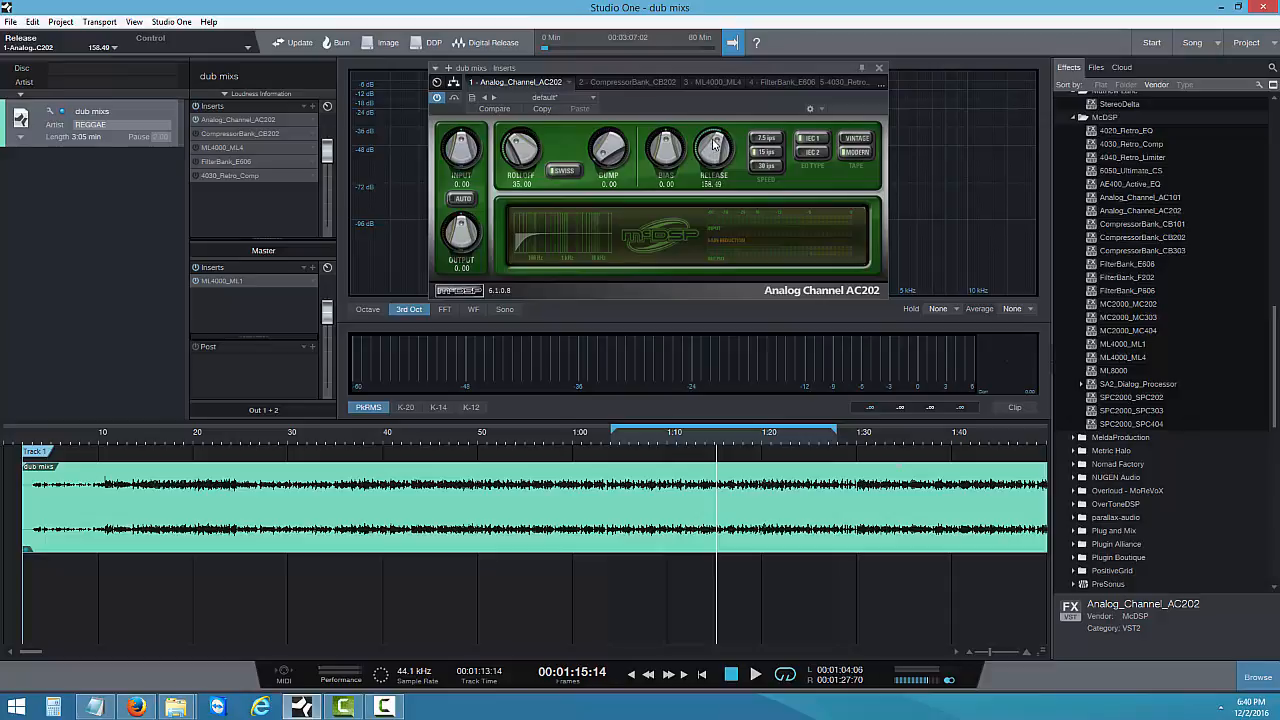
left_click_drag(710, 138, 703, 177)
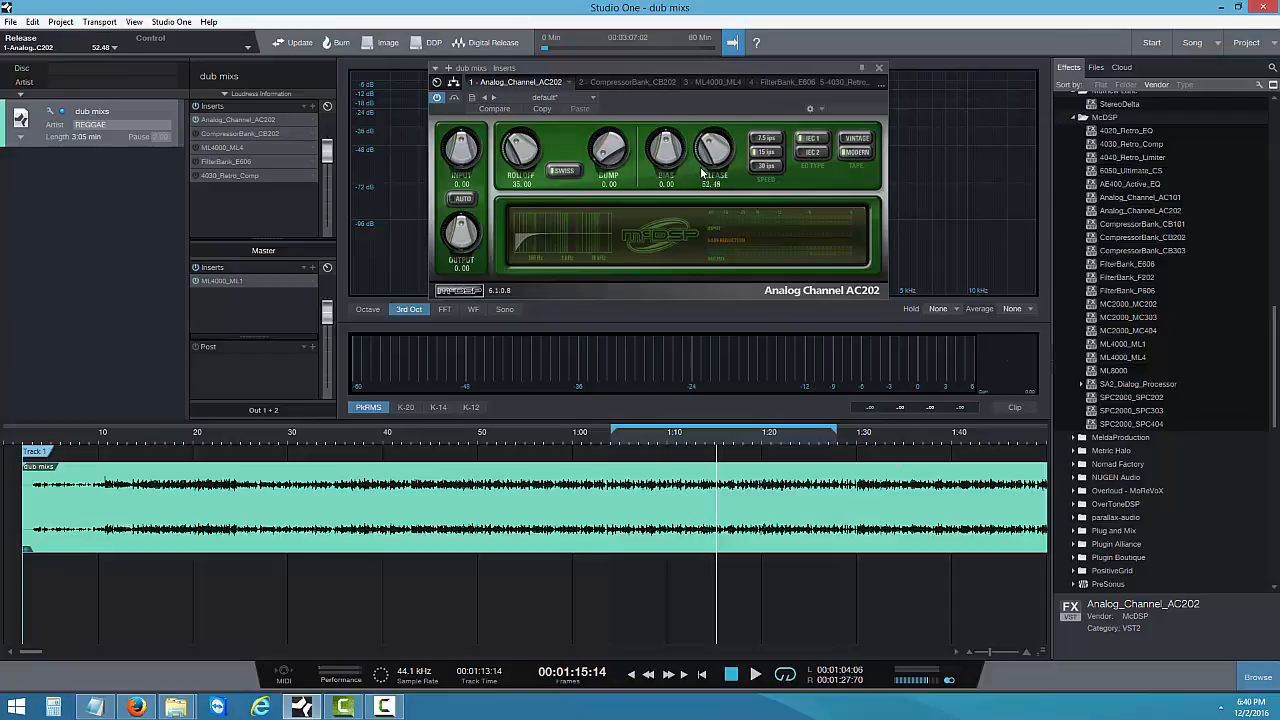
left_click(756, 141)
left_click(805, 152)
left_click(853, 140)
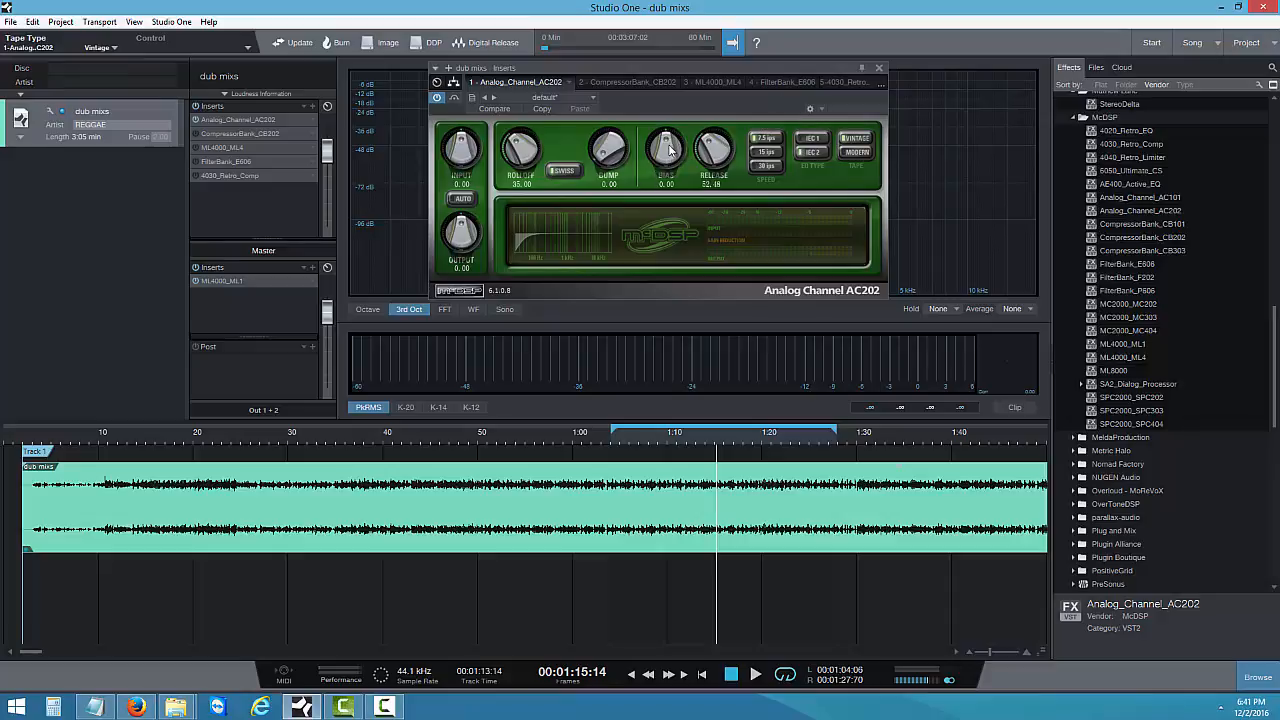
Set the AC202's bias to about -4.32, trying positive and negative values on the way
left_click_drag(661, 147, 676, 125)
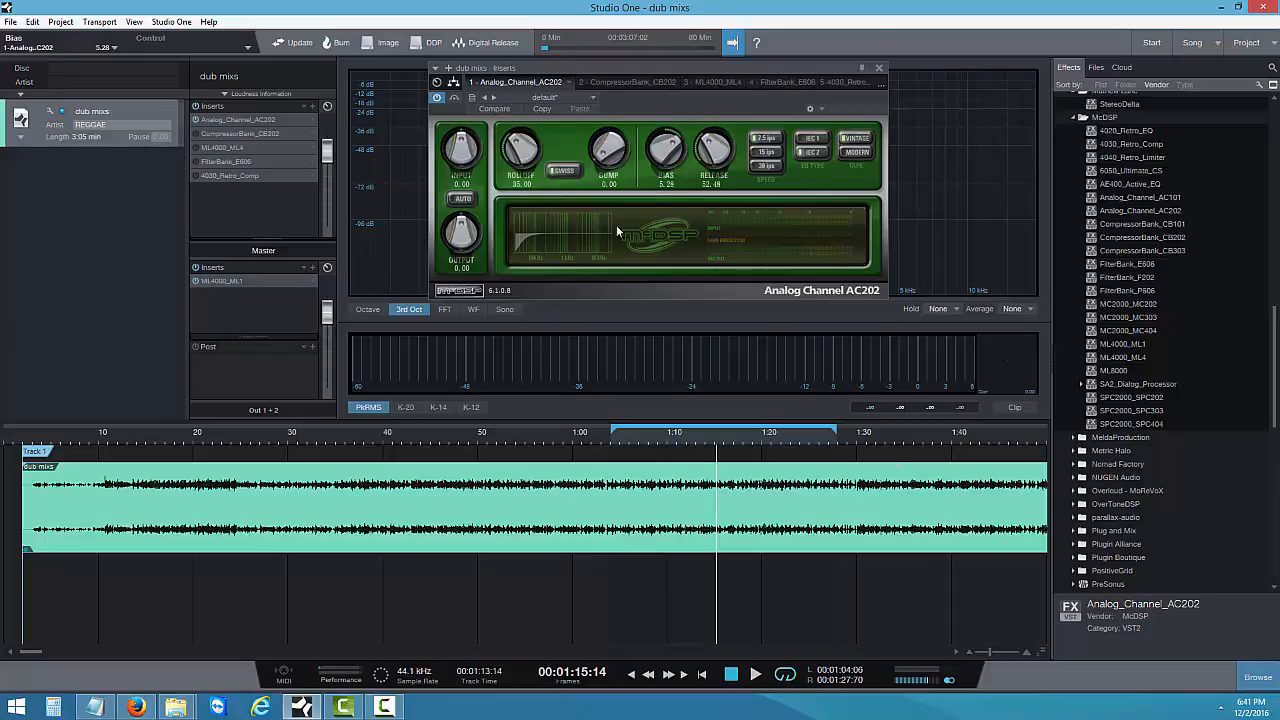
left_click_drag(668, 155, 655, 172)
left_click_drag(666, 146, 657, 157)
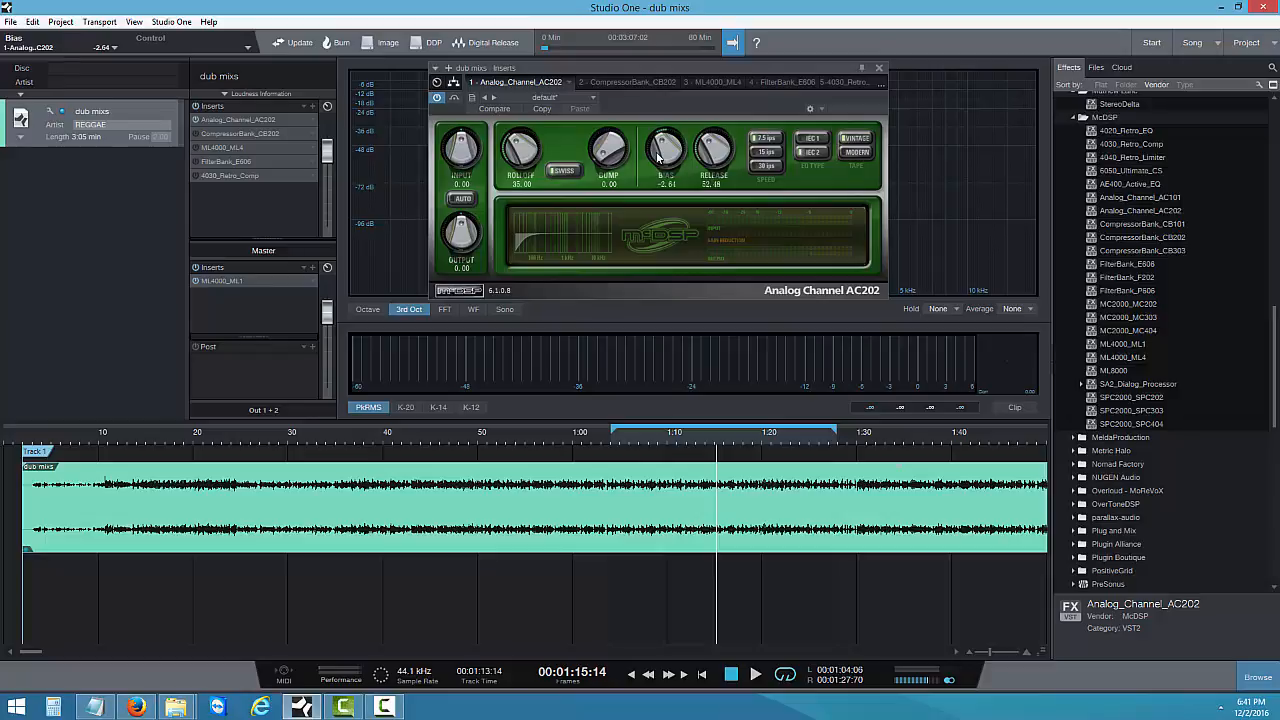
left_click_drag(657, 157, 654, 167)
Play the looped section and compare the new bias and tape settings against the bypassed signal
left_click(754, 675)
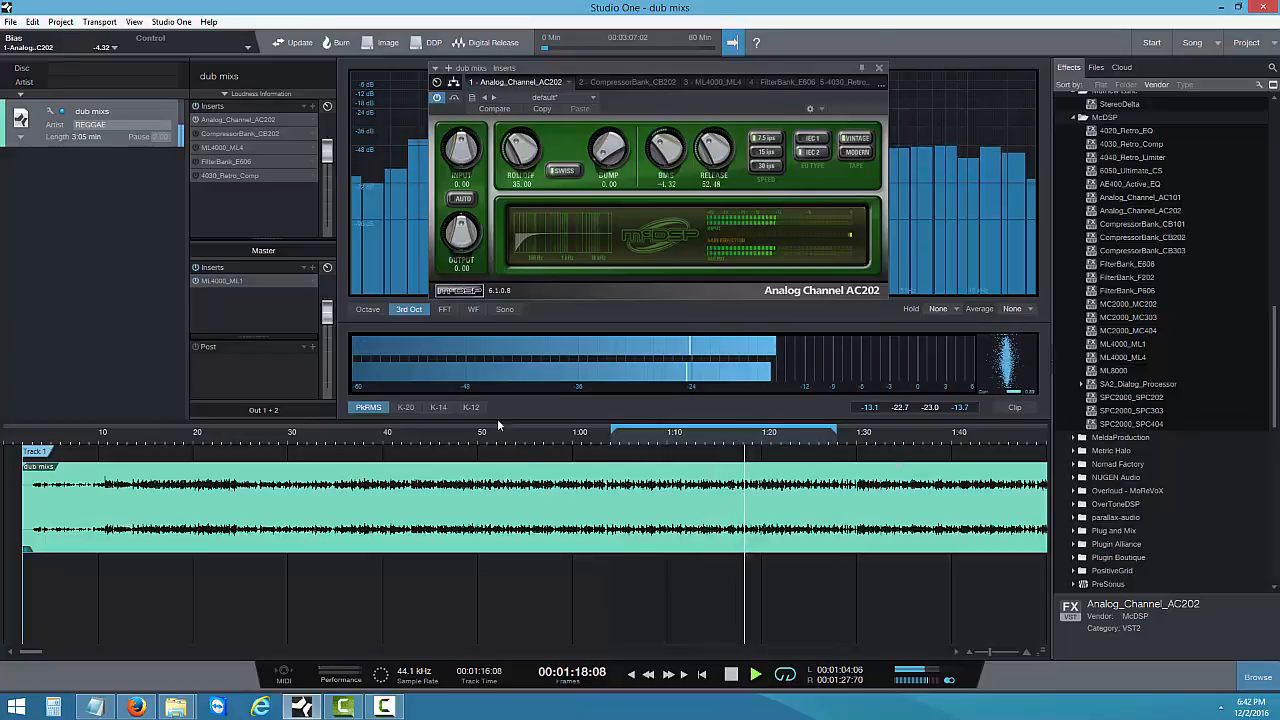
left_click(455, 98)
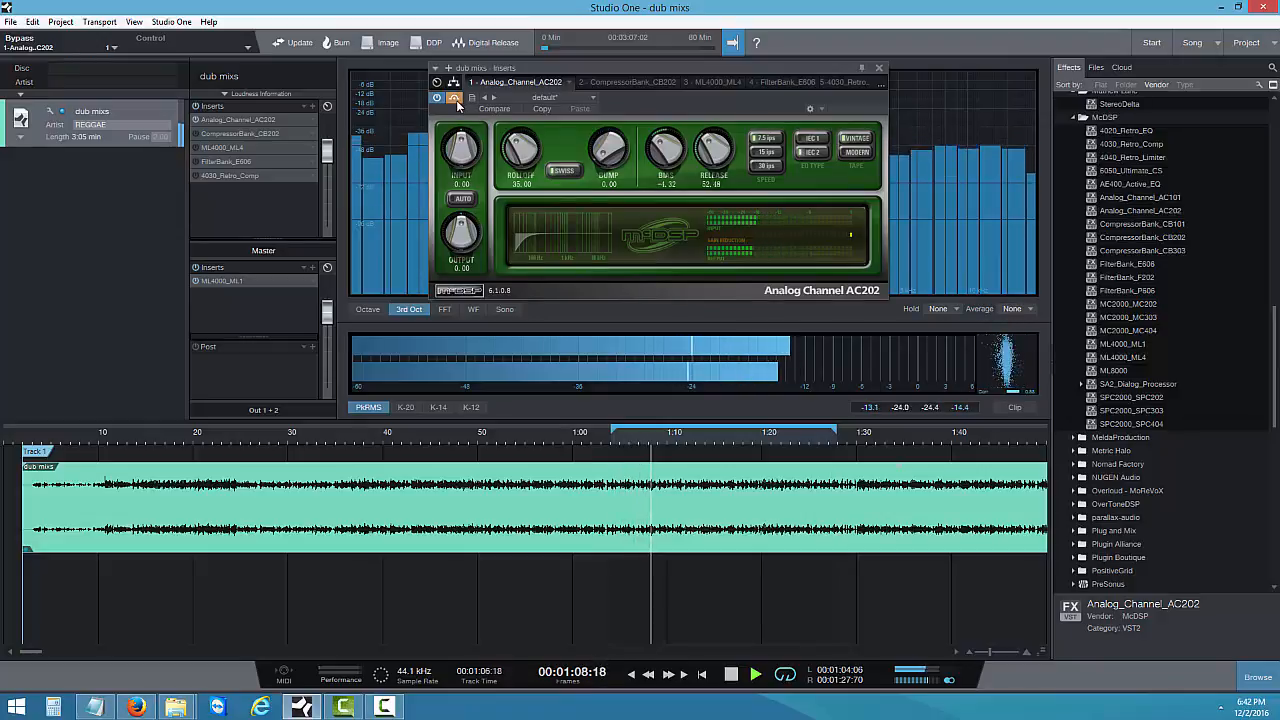
left_click(456, 99)
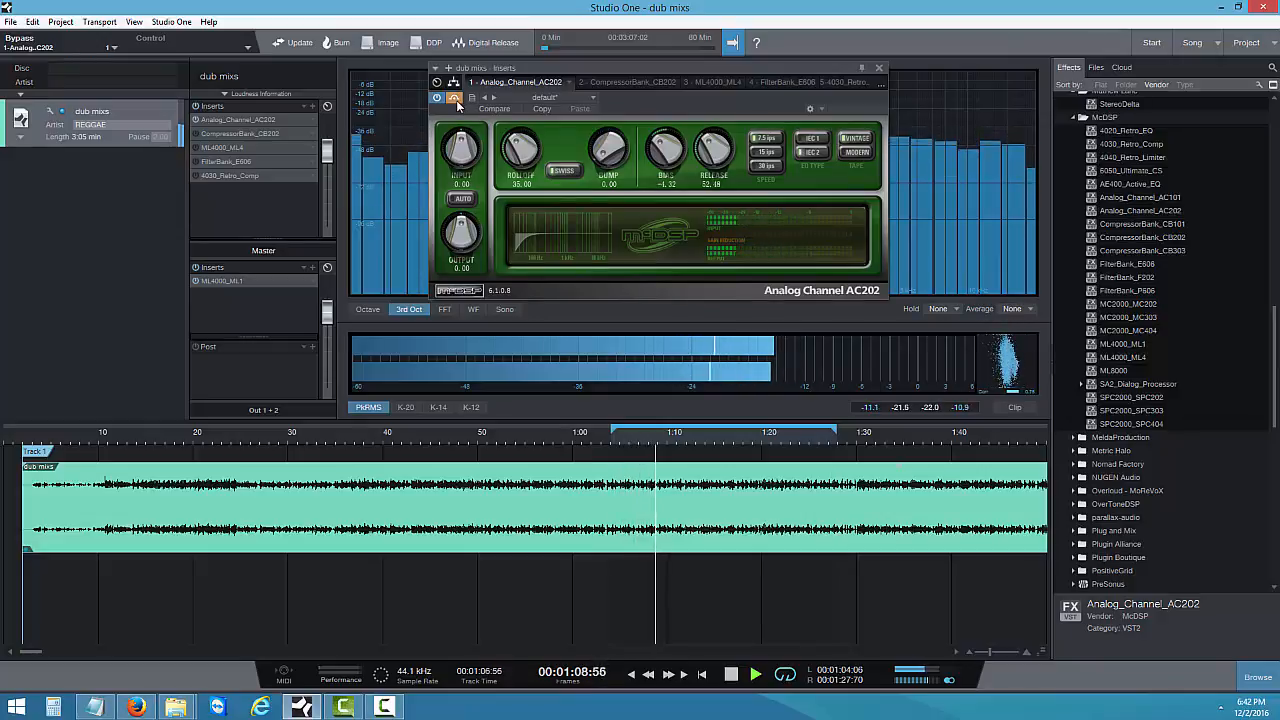
left_click(733, 675)
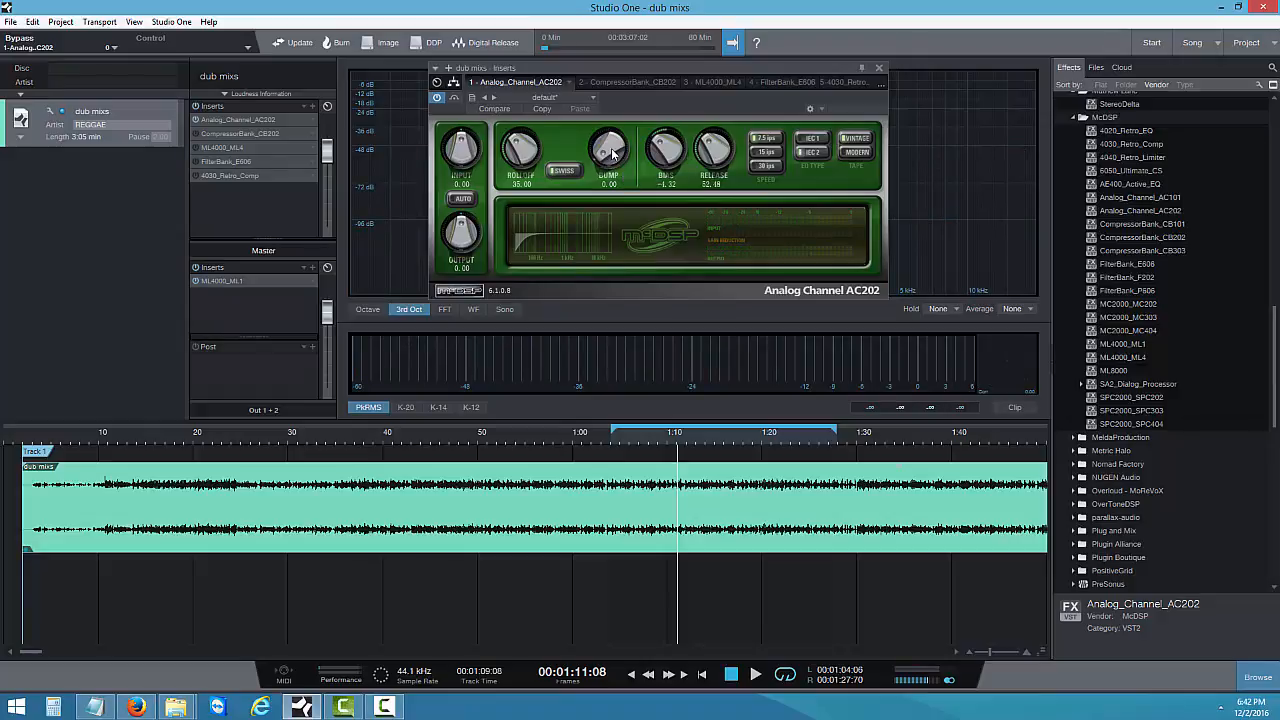
Raise the AC202's low-frequency bump to 8.00
left_click(609, 150)
left_click_drag(608, 145, 607, 134)
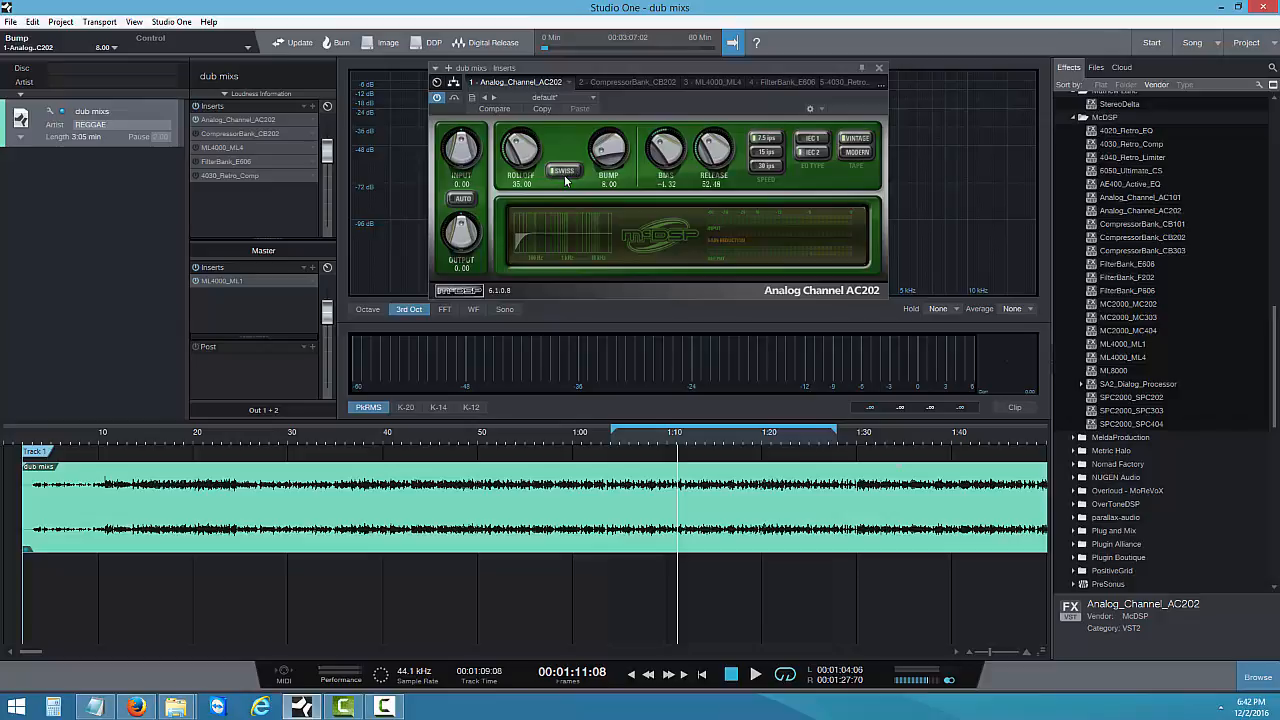
left_click(566, 172)
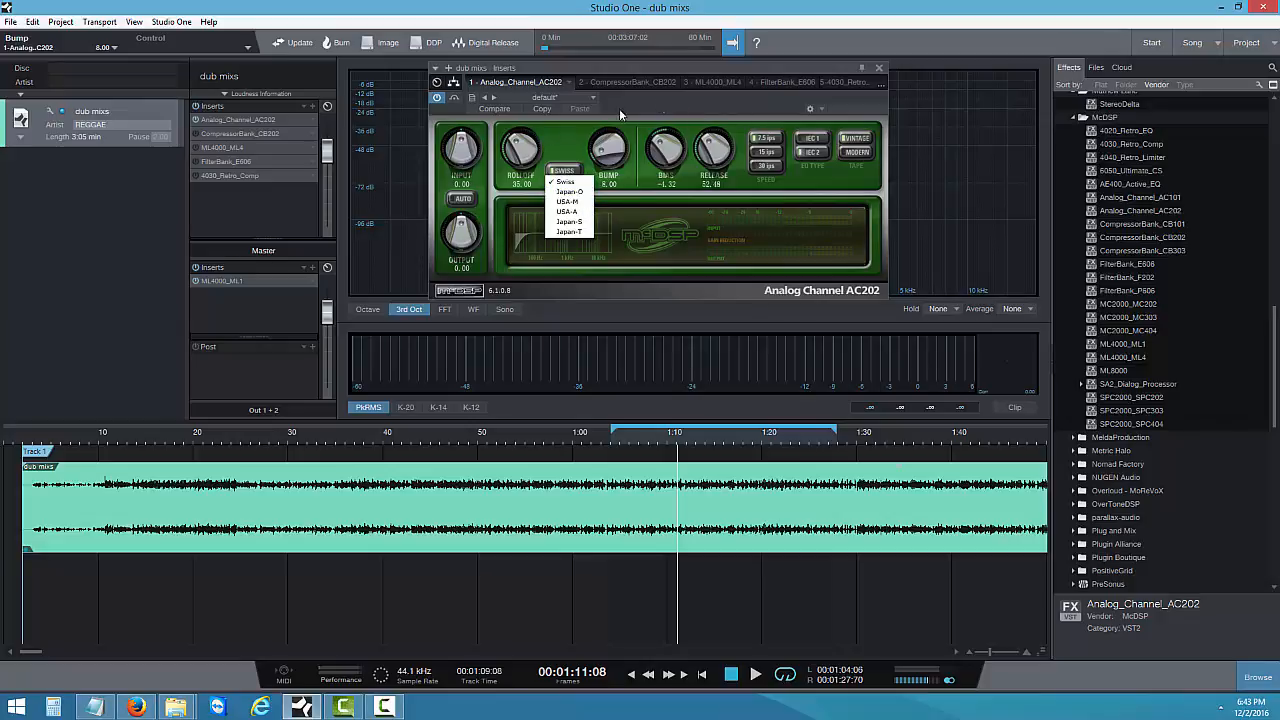
left_click(731, 677)
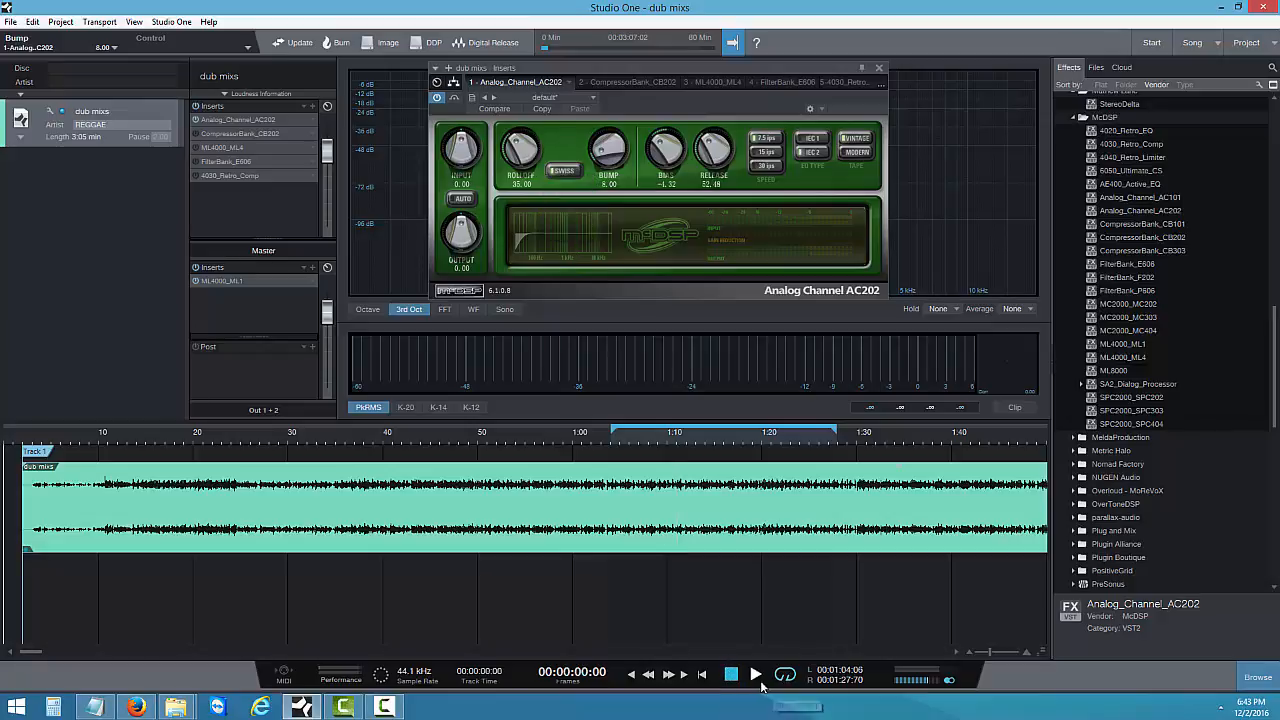
left_click(756, 677)
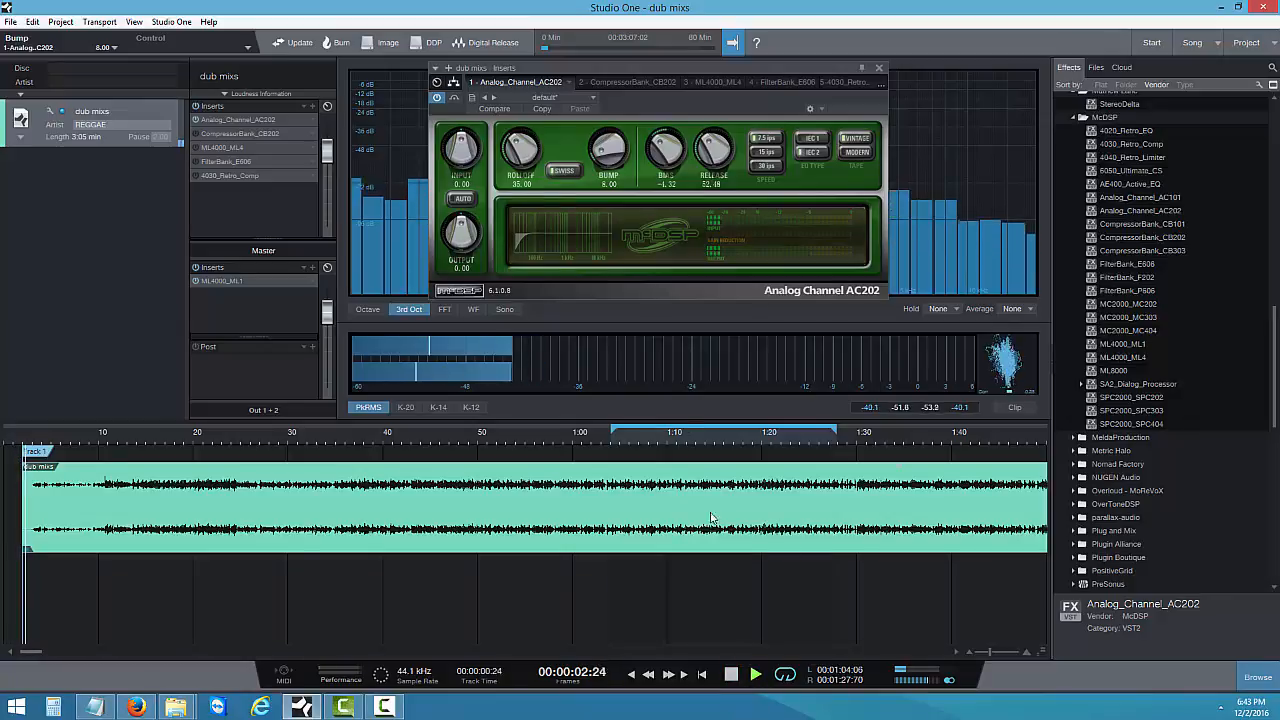
left_click(563, 172)
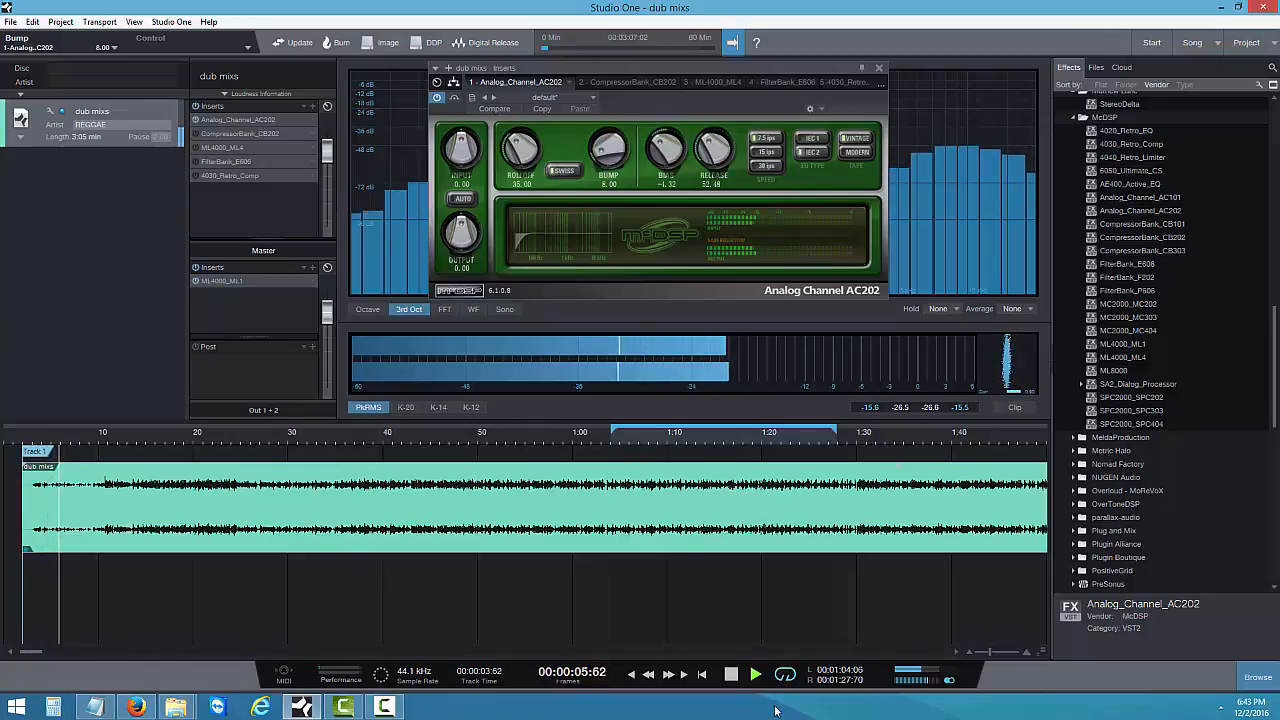
left_click(731, 674)
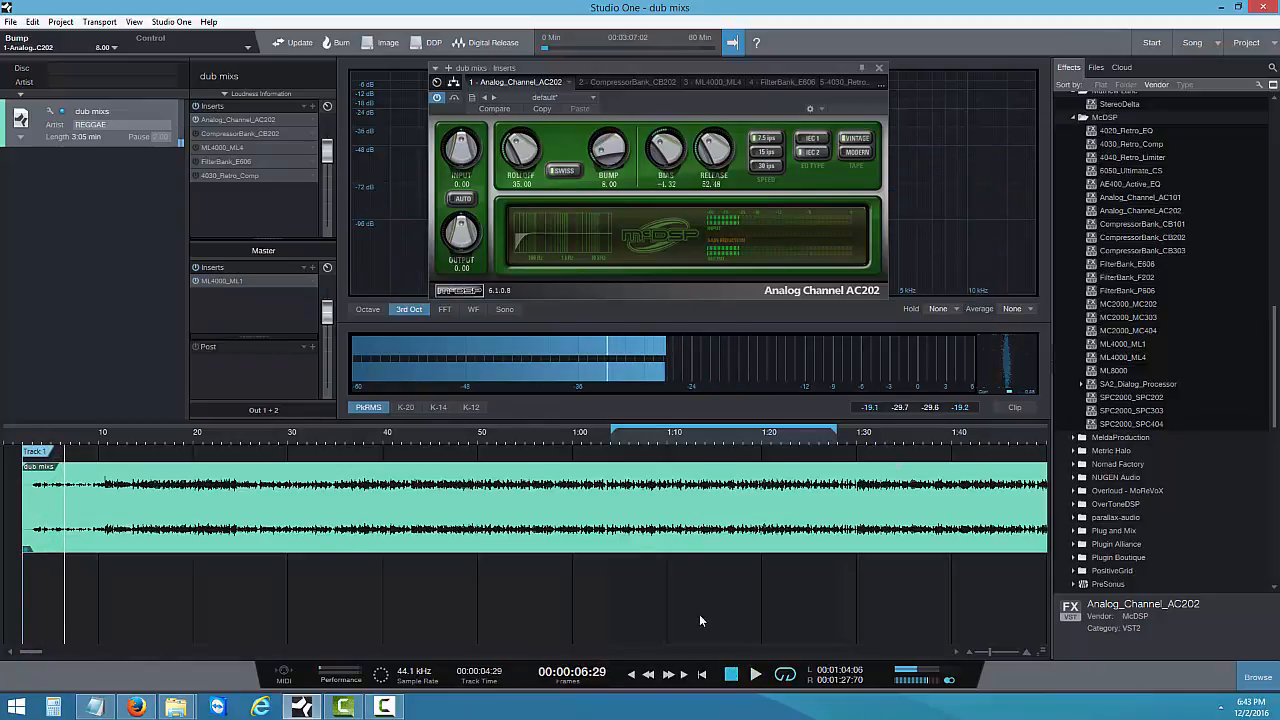
Play the mix from about 1:04 and audition the Japan-O and USA-M tape head types
left_click(613, 443)
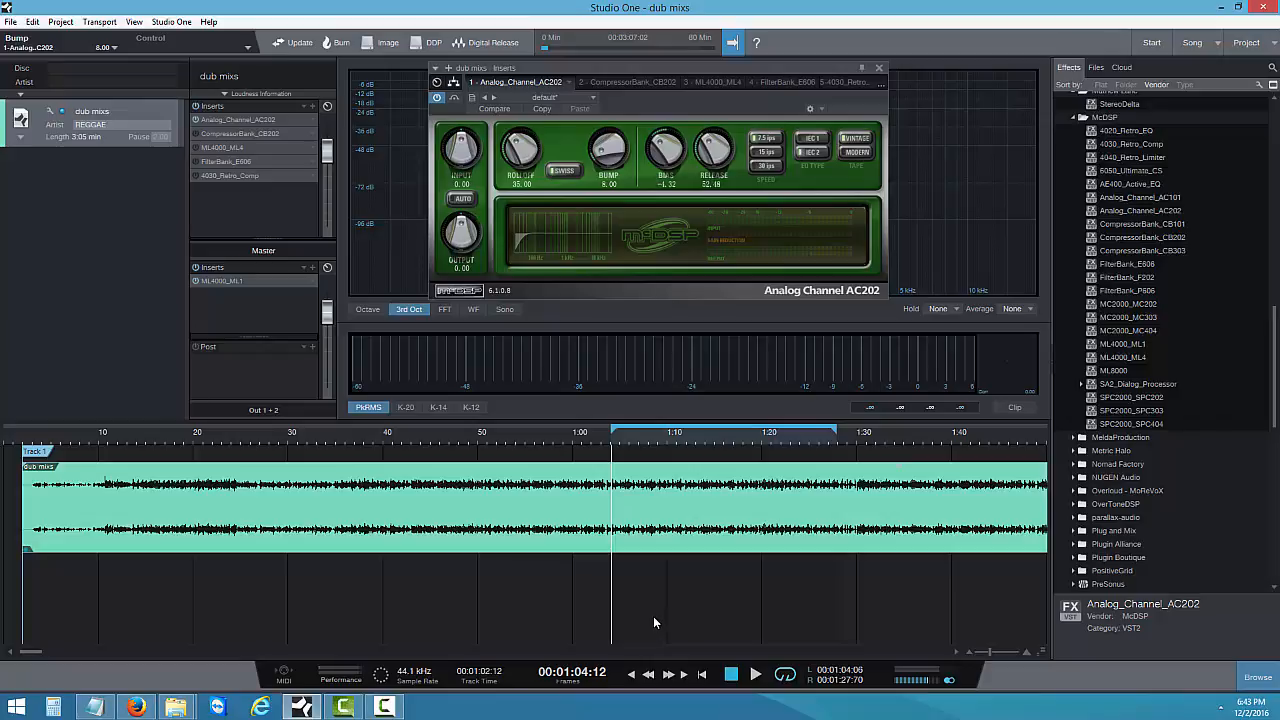
left_click(755, 677)
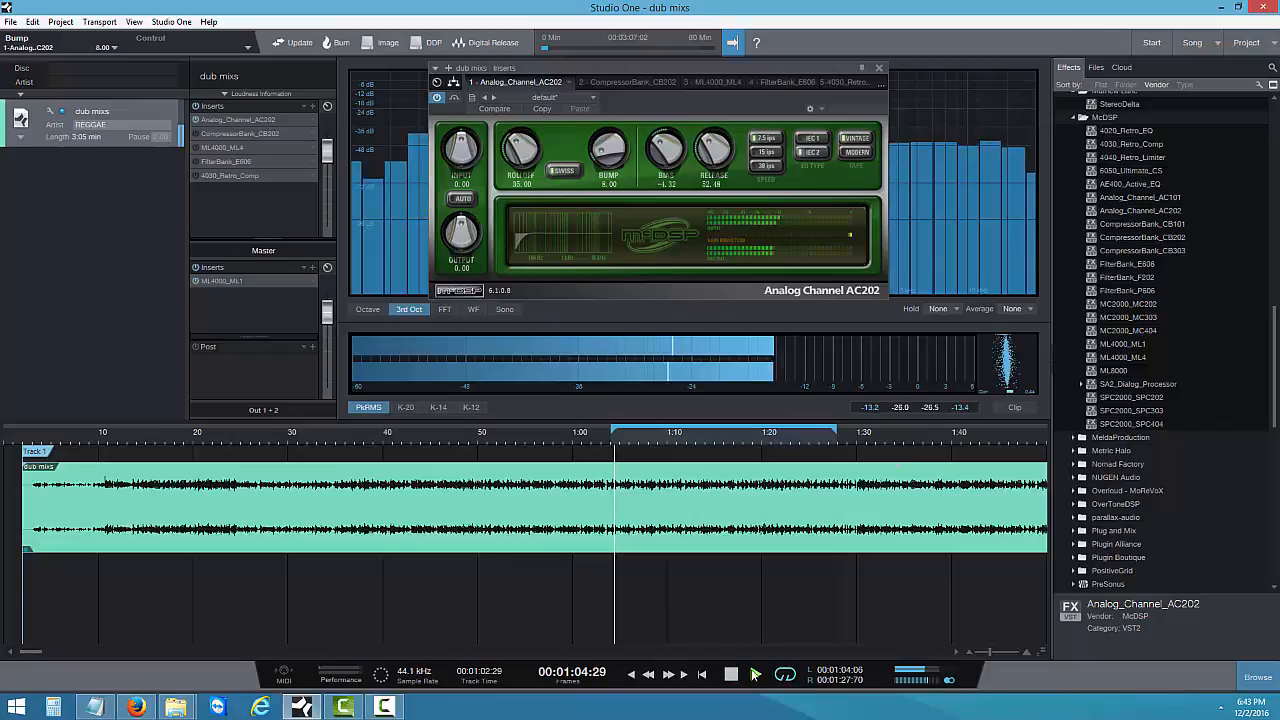
left_click(566, 174)
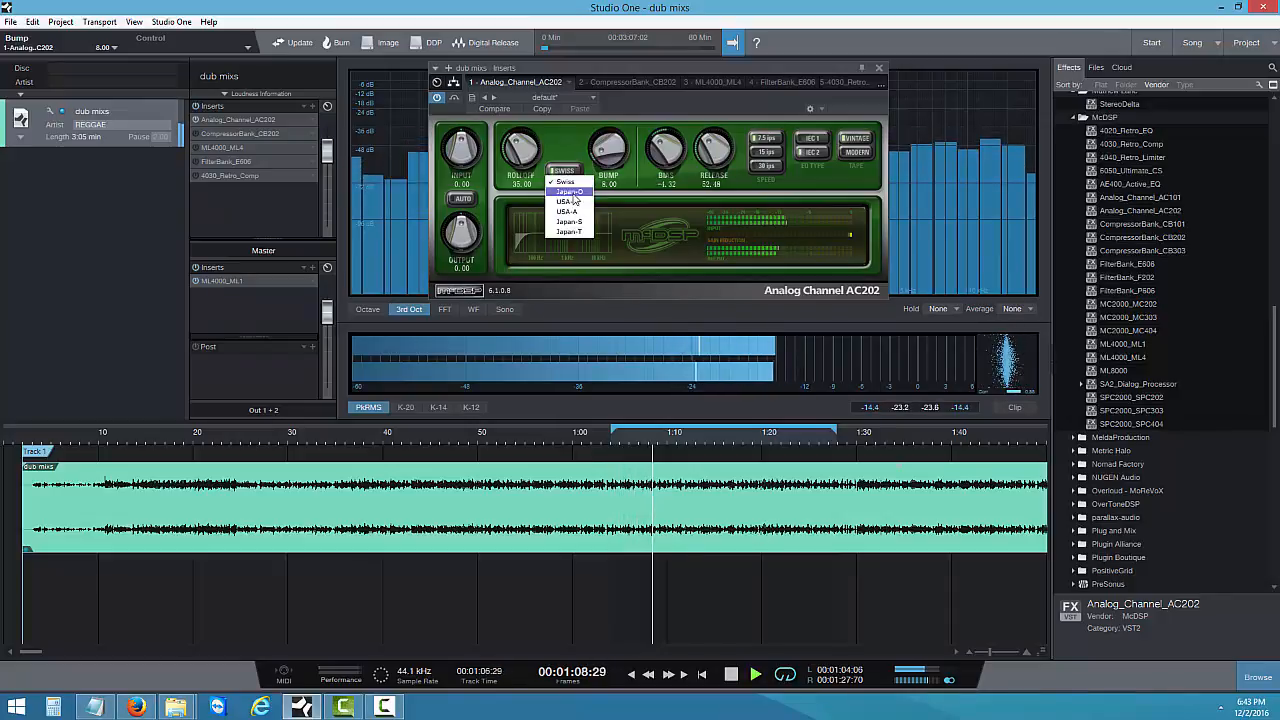
left_click(568, 191)
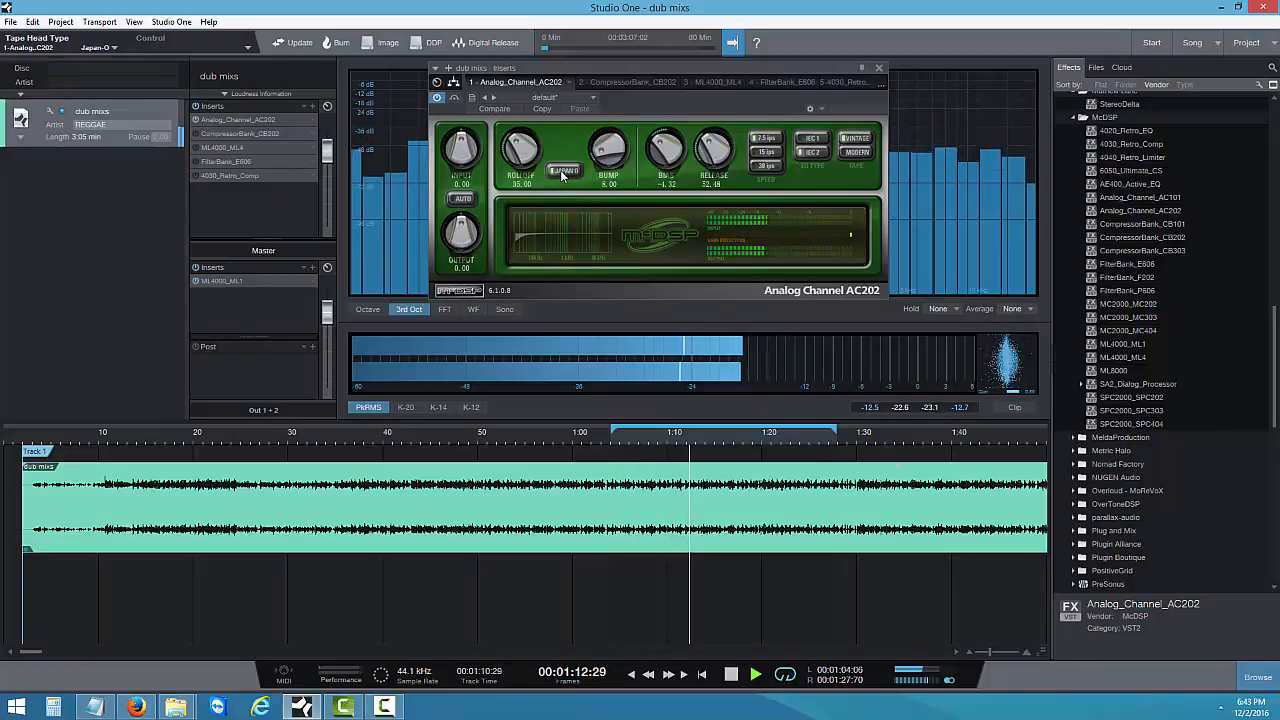
left_click(562, 171)
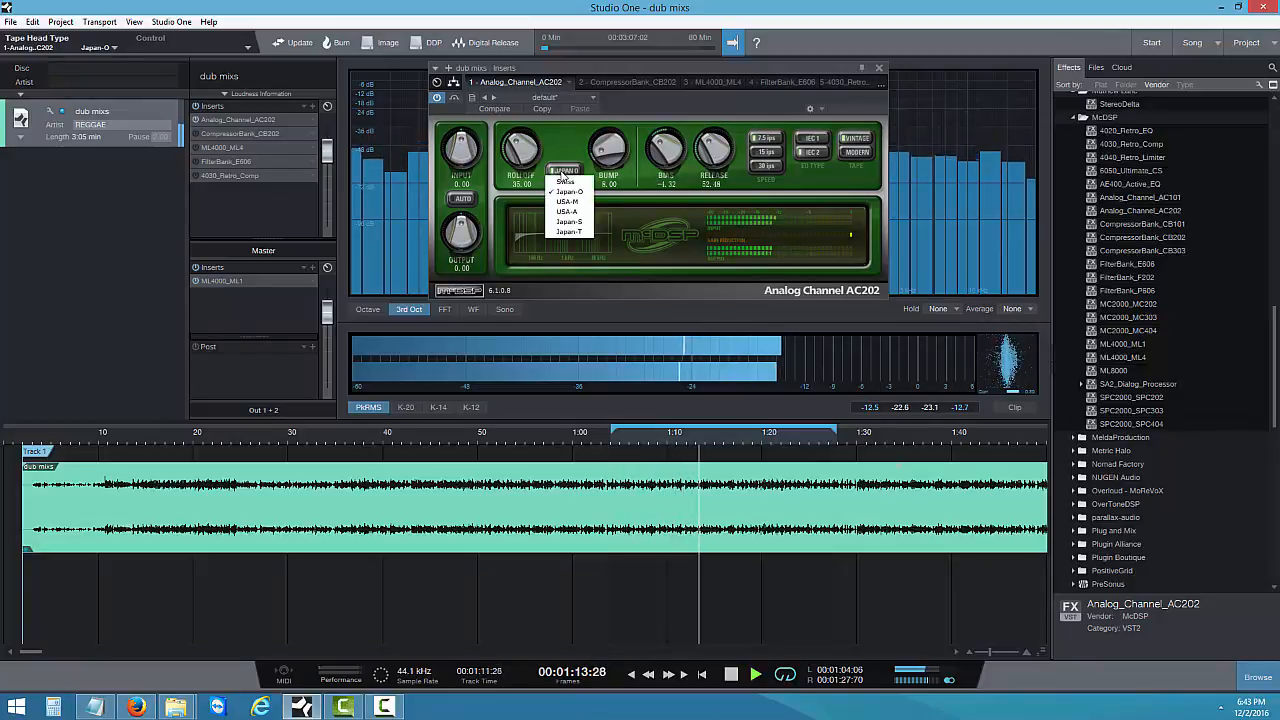
left_click(566, 201)
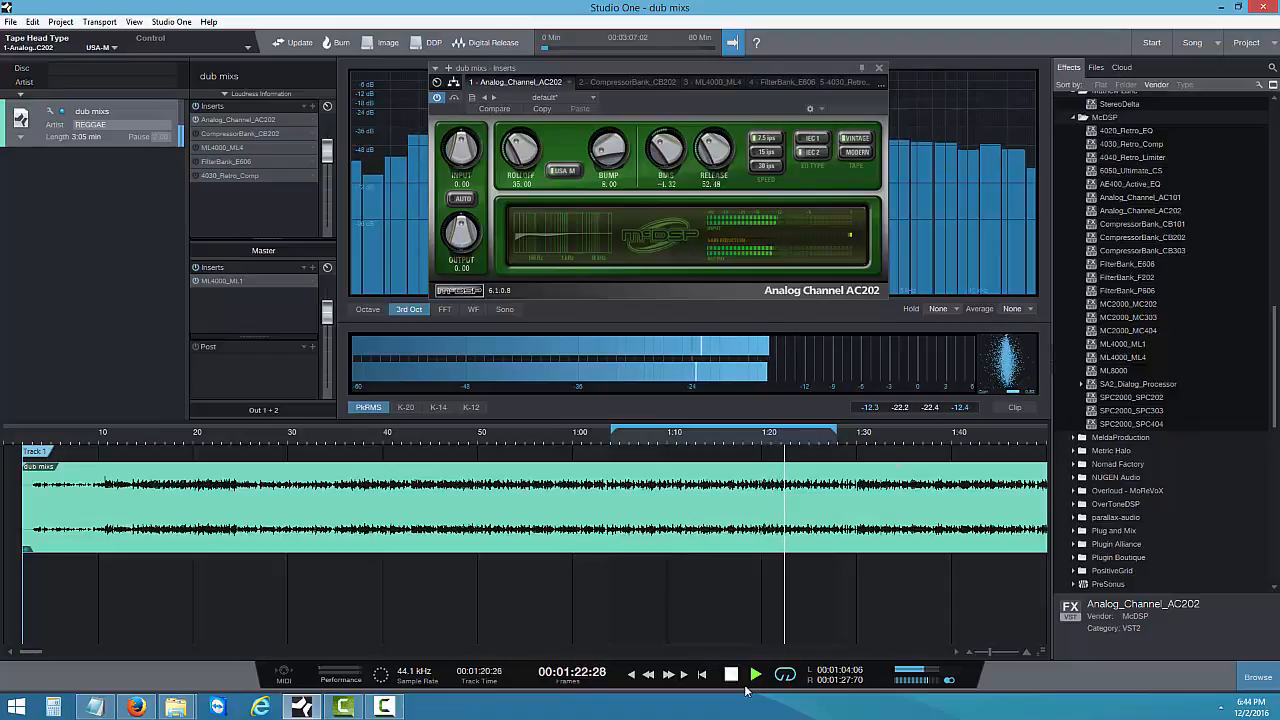
key("space")
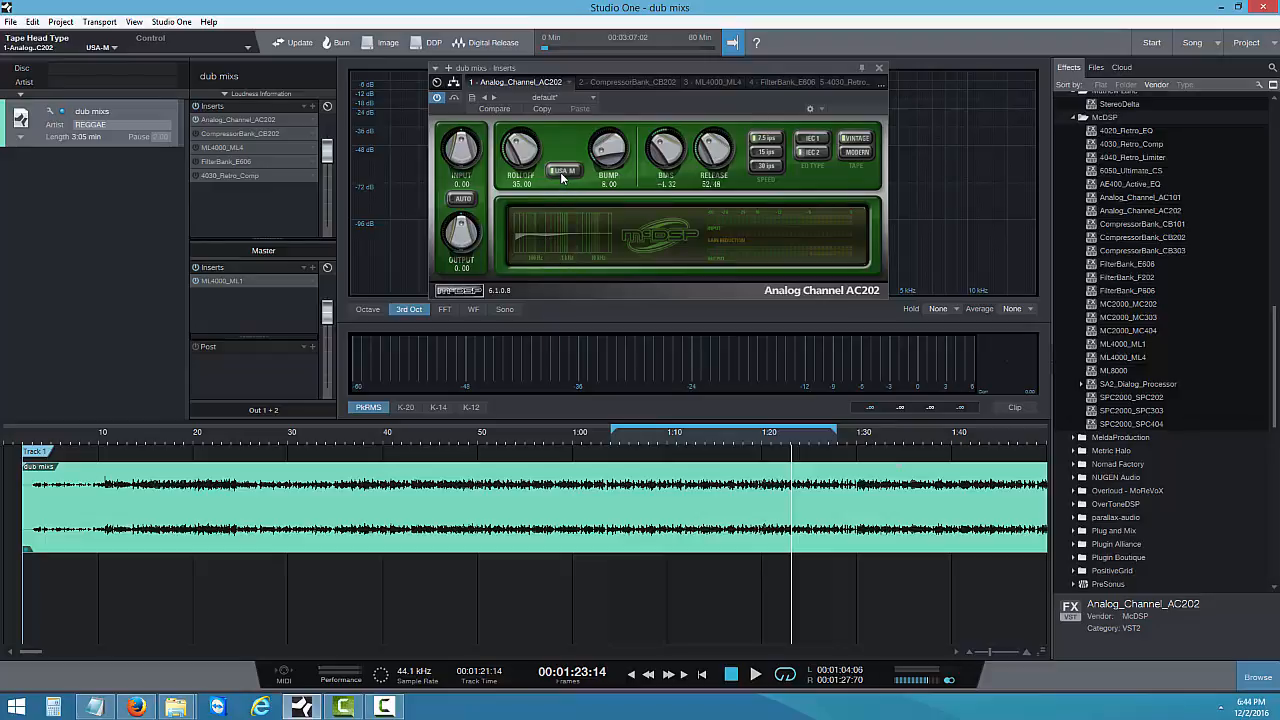
Audition the USA-A tape head type during playback, and set the head type to Japan-S for further listening
left_click(756, 676)
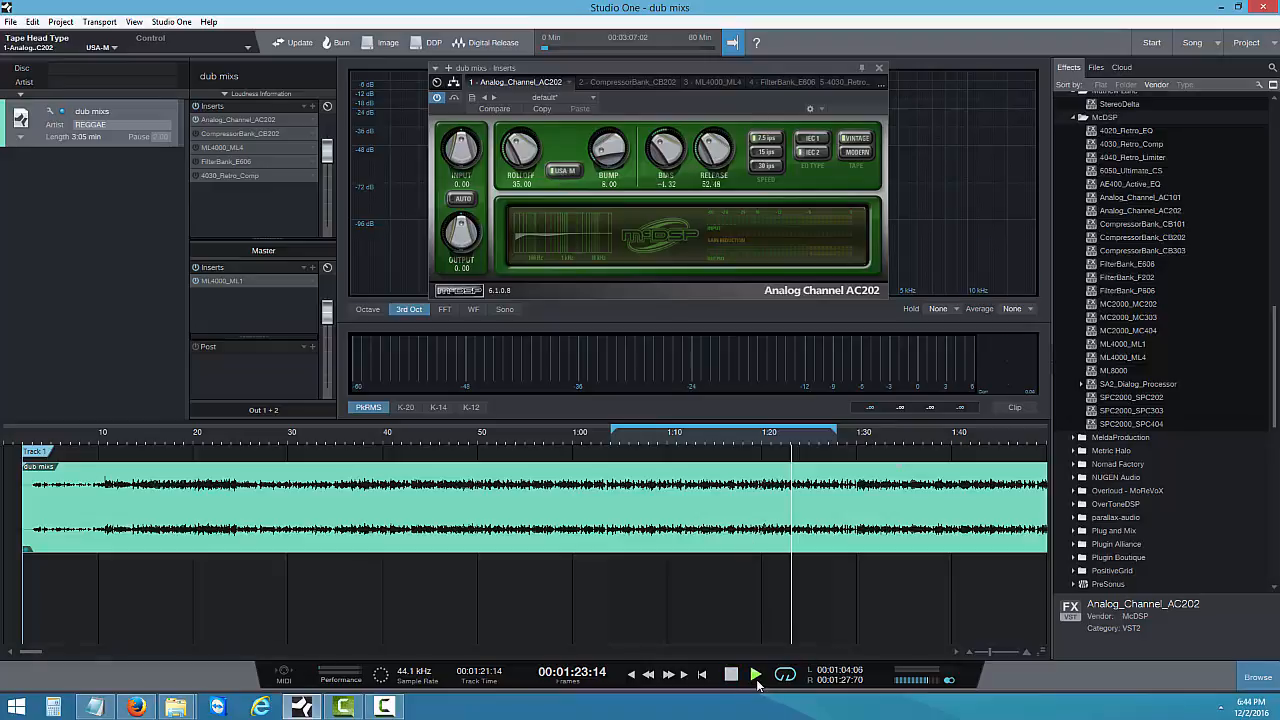
left_click(572, 178)
left_click(575, 208)
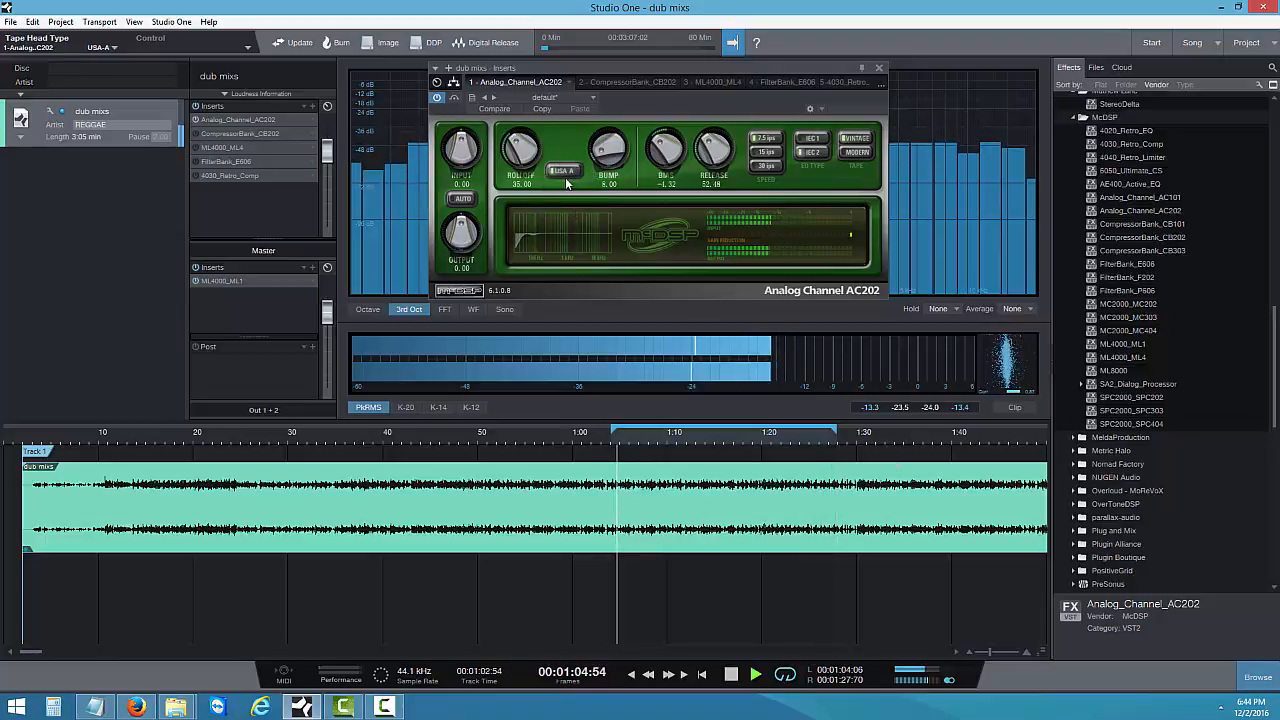
left_click(564, 172)
left_click(583, 221)
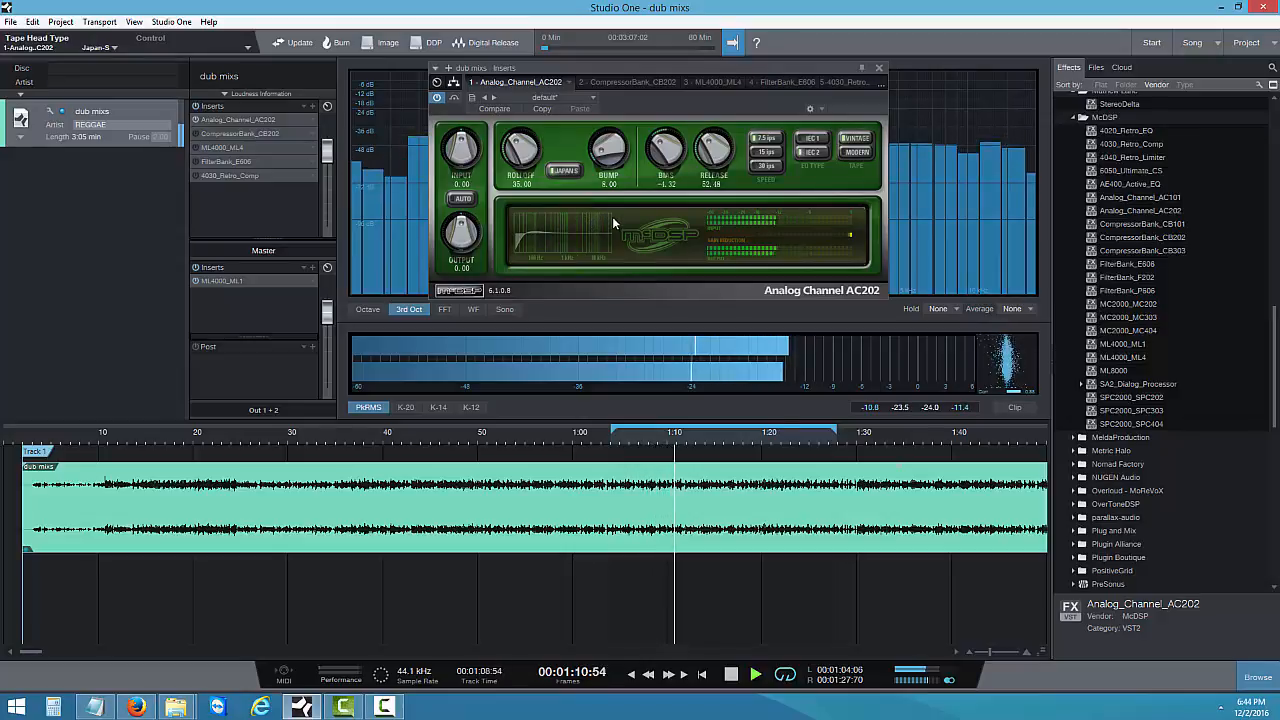
left_click(731, 676)
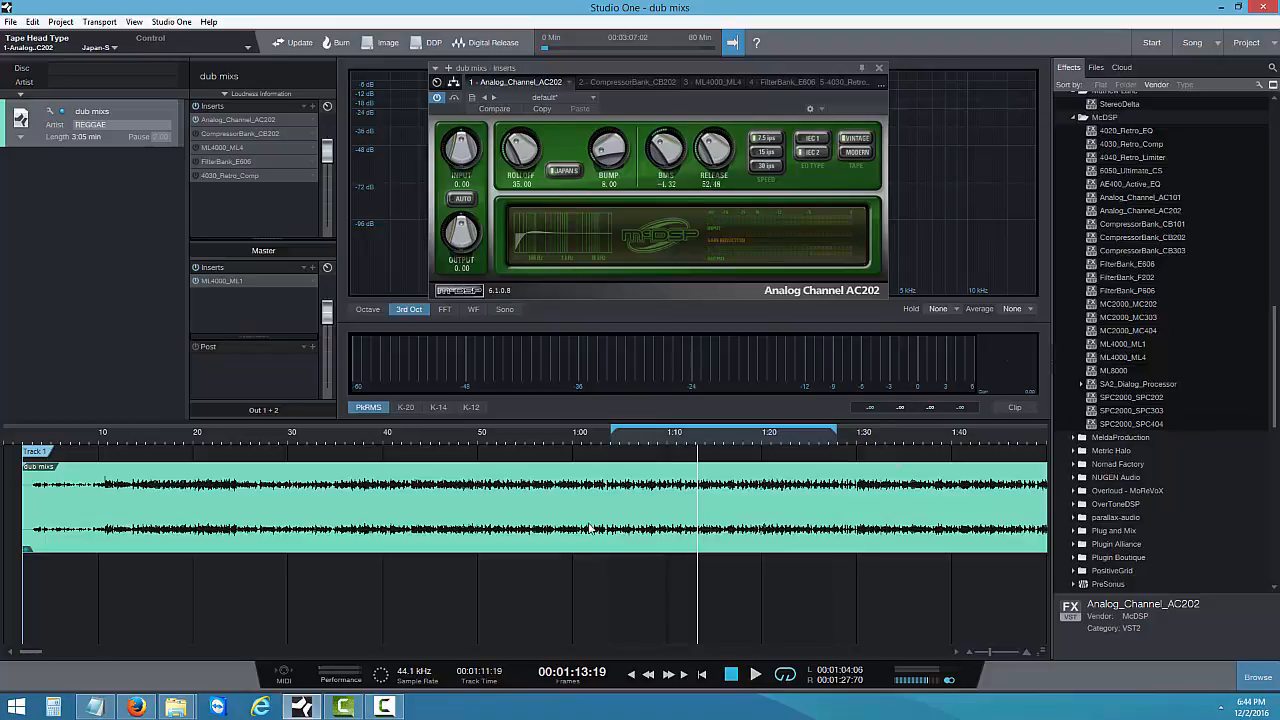
left_click(755, 677)
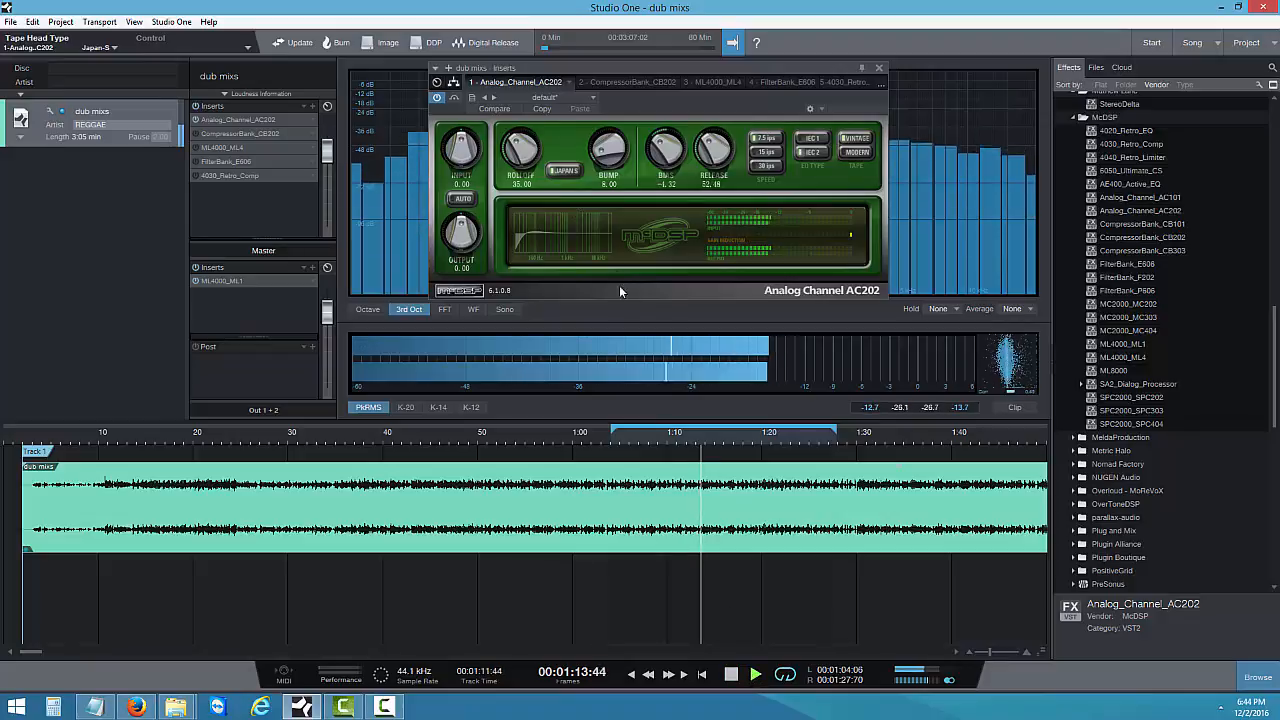
Audition the Japan-T tape head type on the AC202 during playback, and stop playback
left_click(562, 171)
left_click(569, 232)
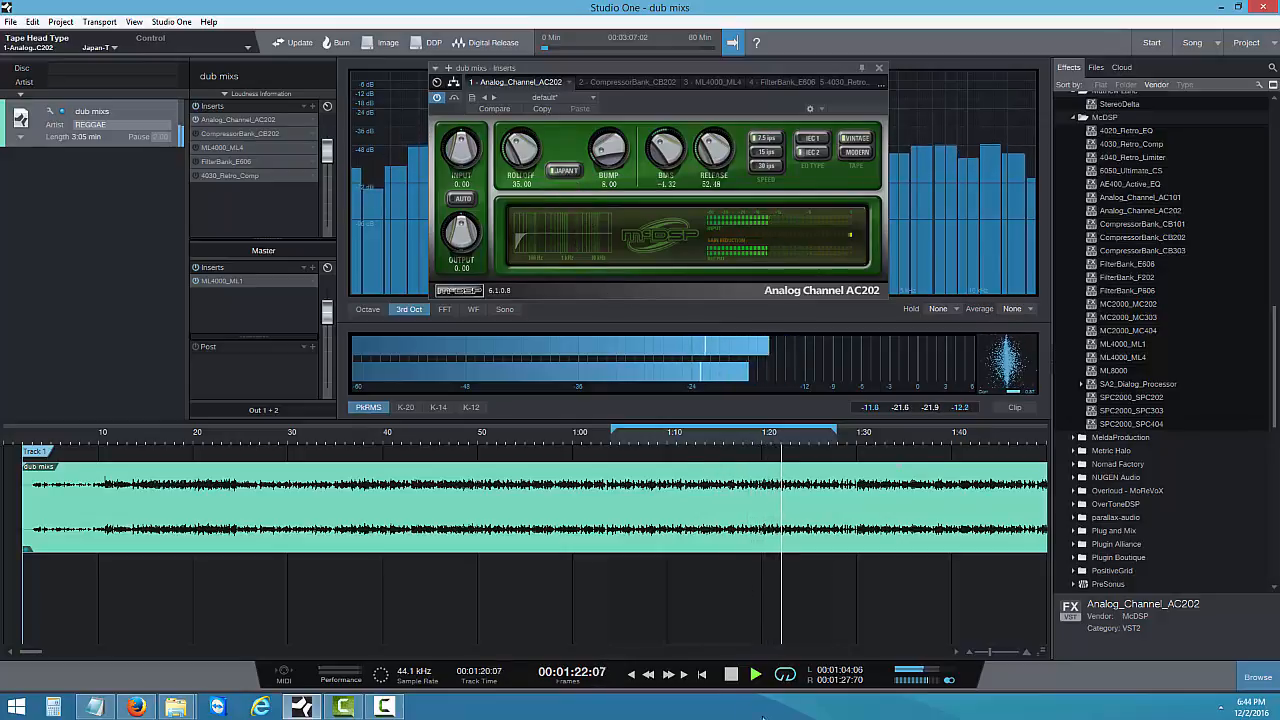
key("space")
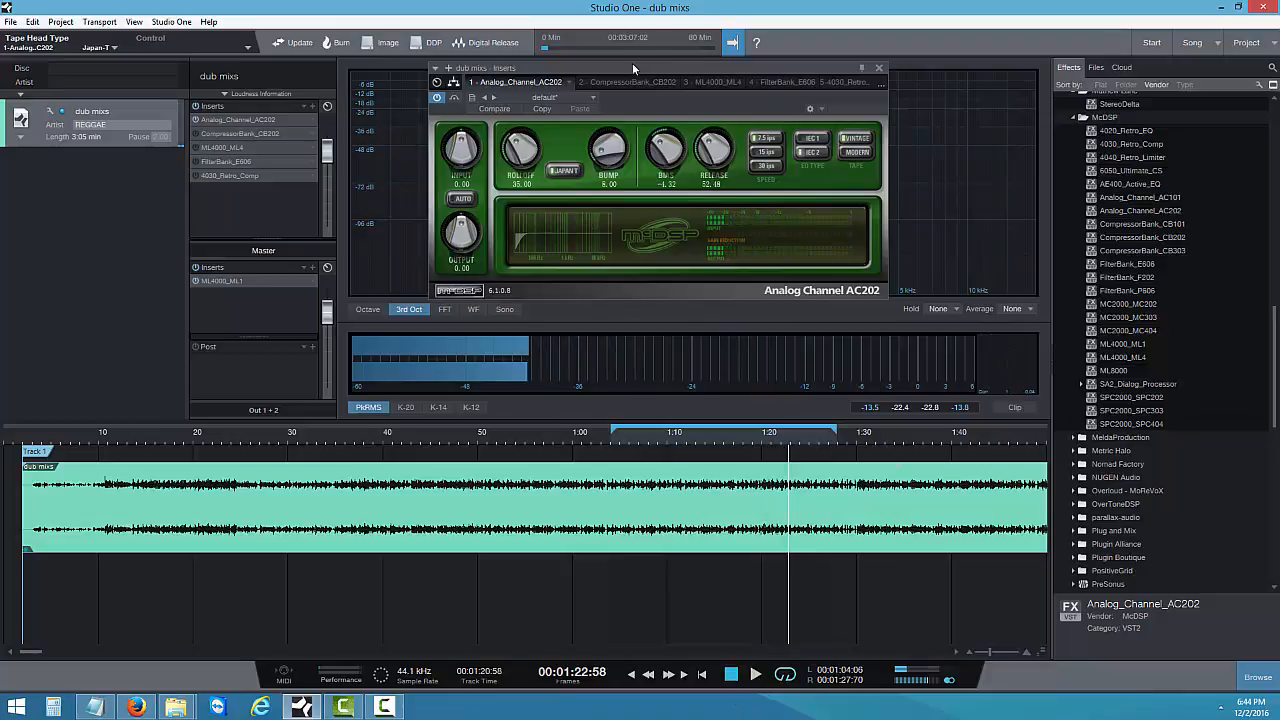
Set the AC202's tape head type back to Japan-S and resume playback of the looped section
left_click(564, 172)
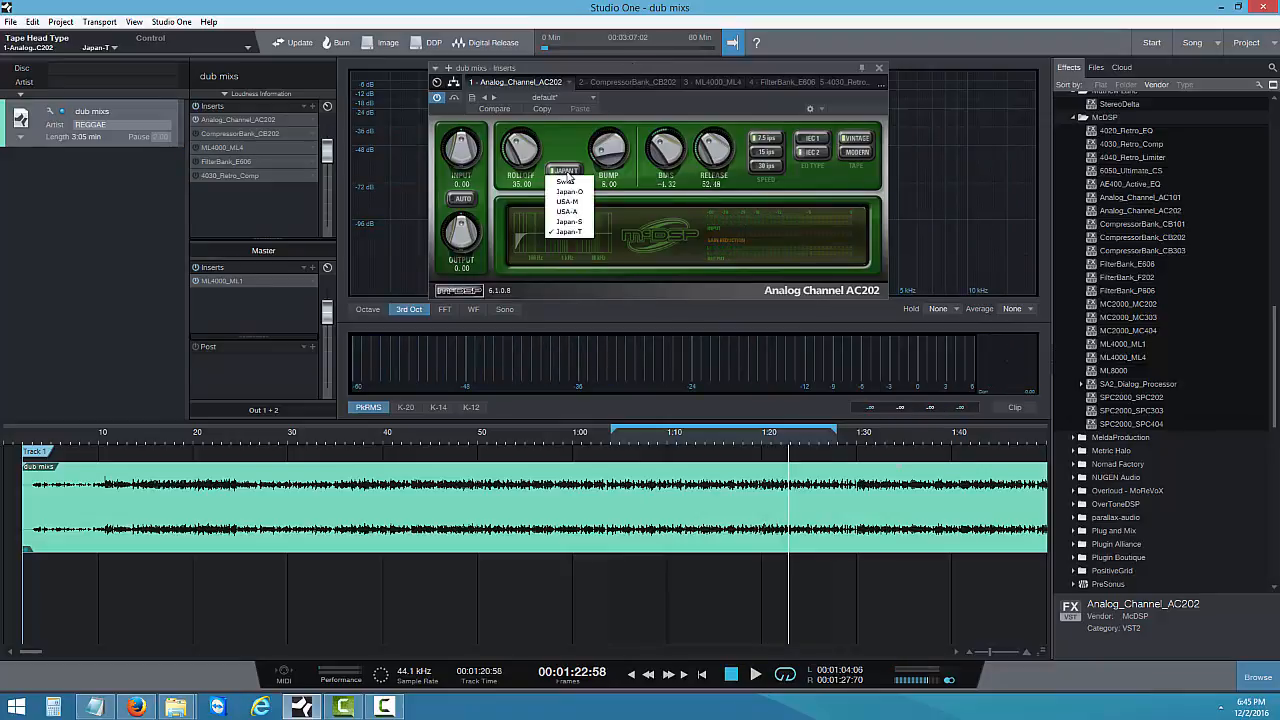
left_click(580, 224)
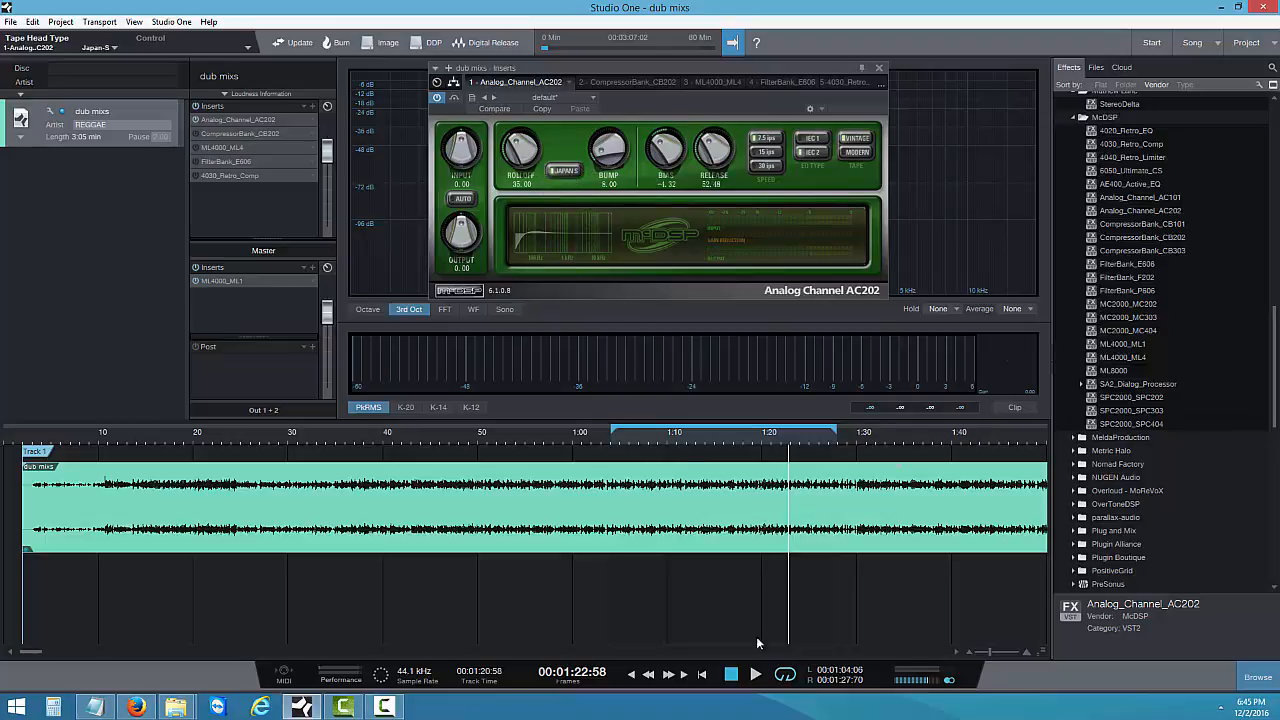
left_click(755, 674)
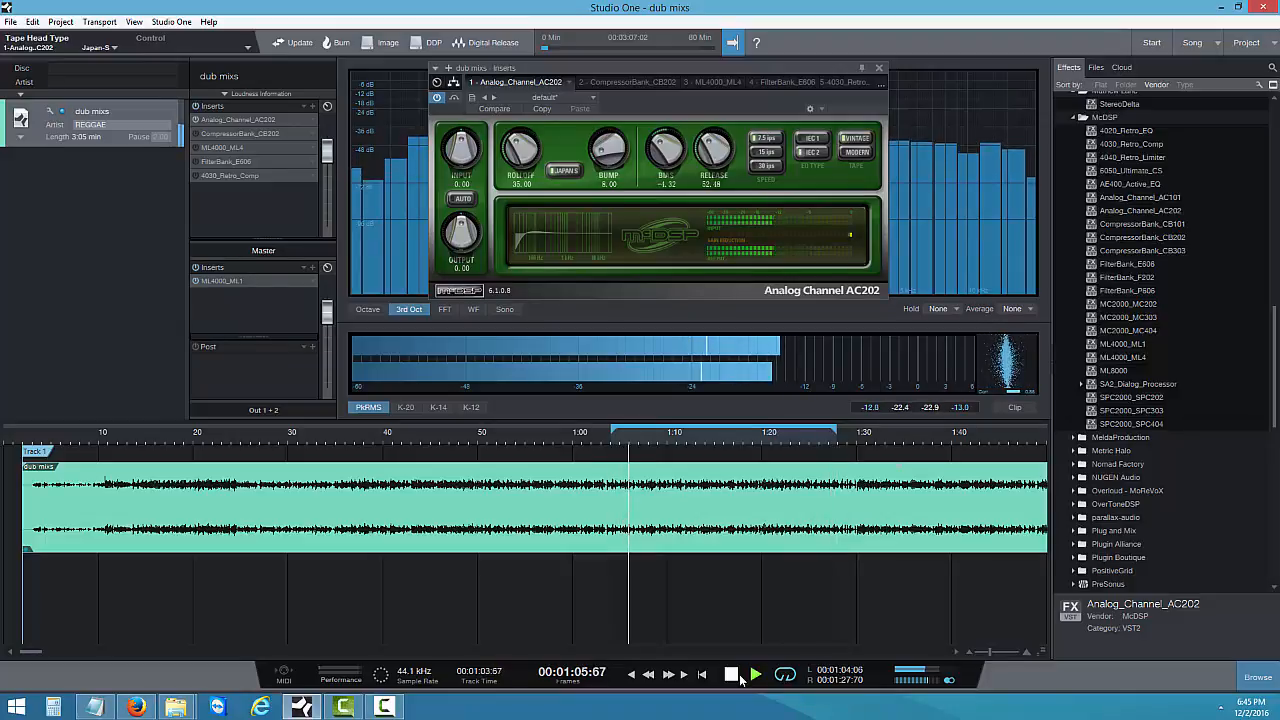
Compare the USA-M and USA-A tape head types during playback, settle on USA-M, and stop playback
left_click(566, 170)
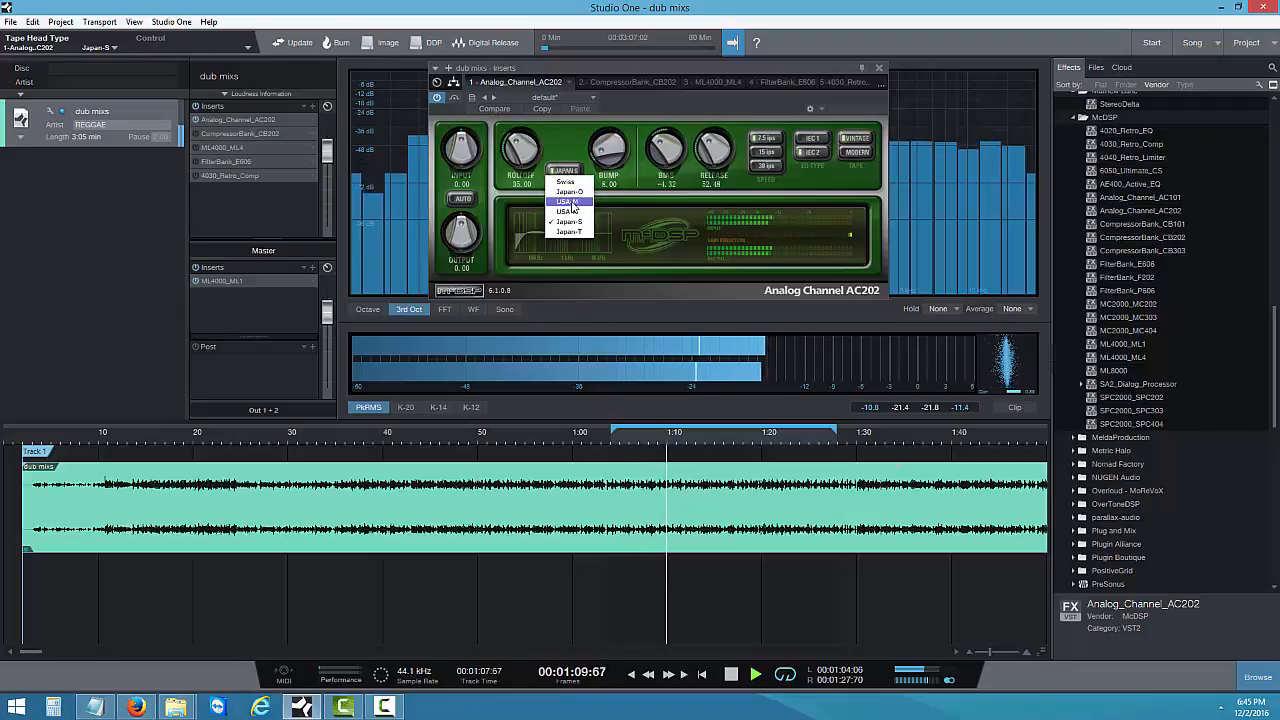
left_click(572, 201)
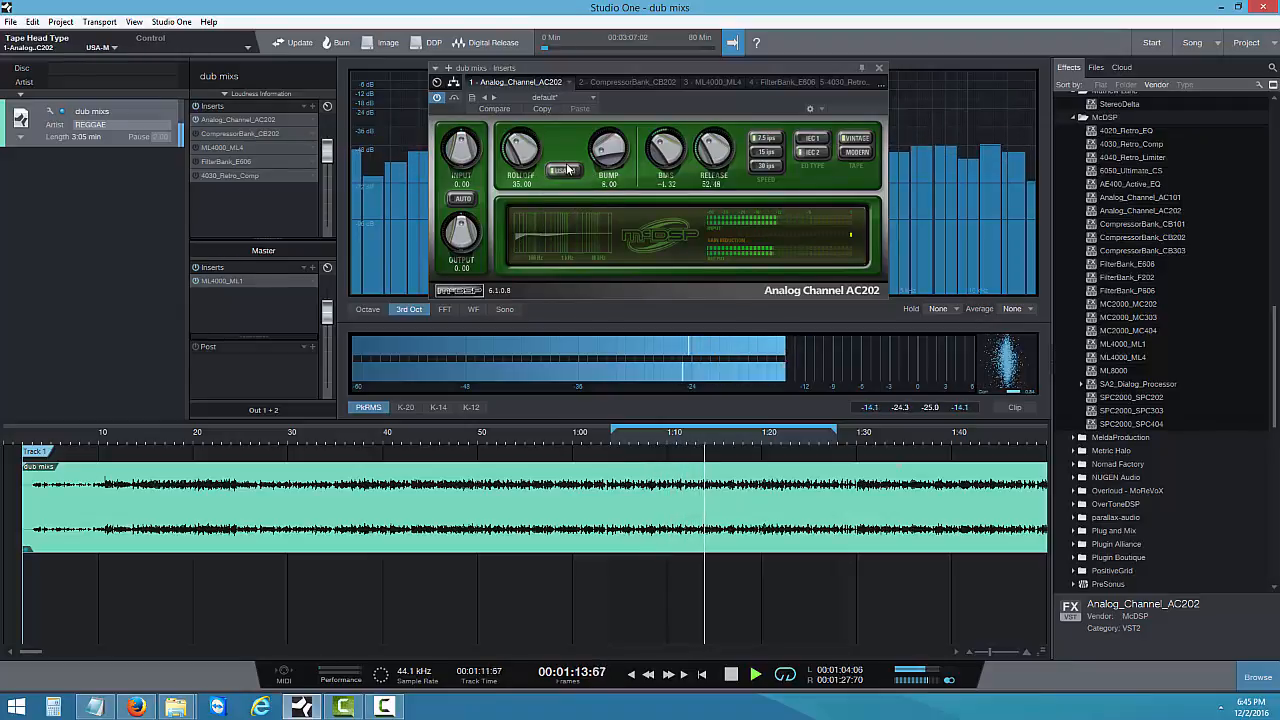
left_click(563, 170)
left_click(576, 211)
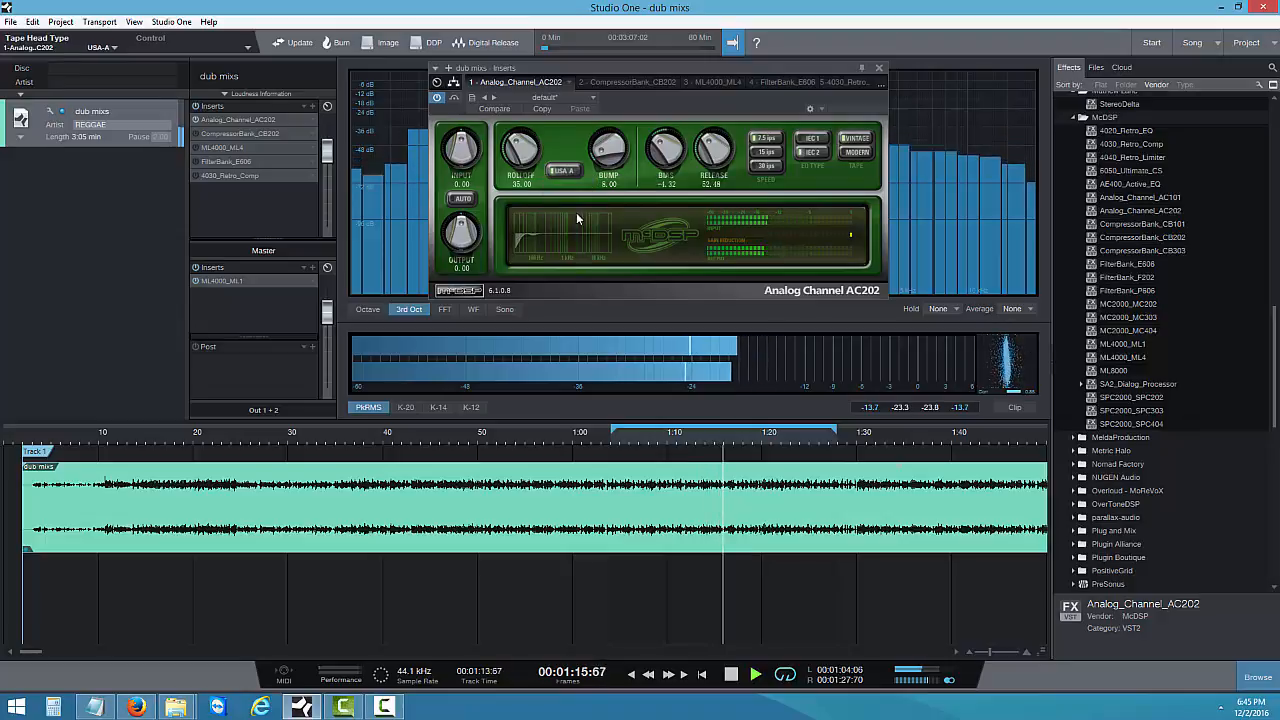
left_click(563, 171)
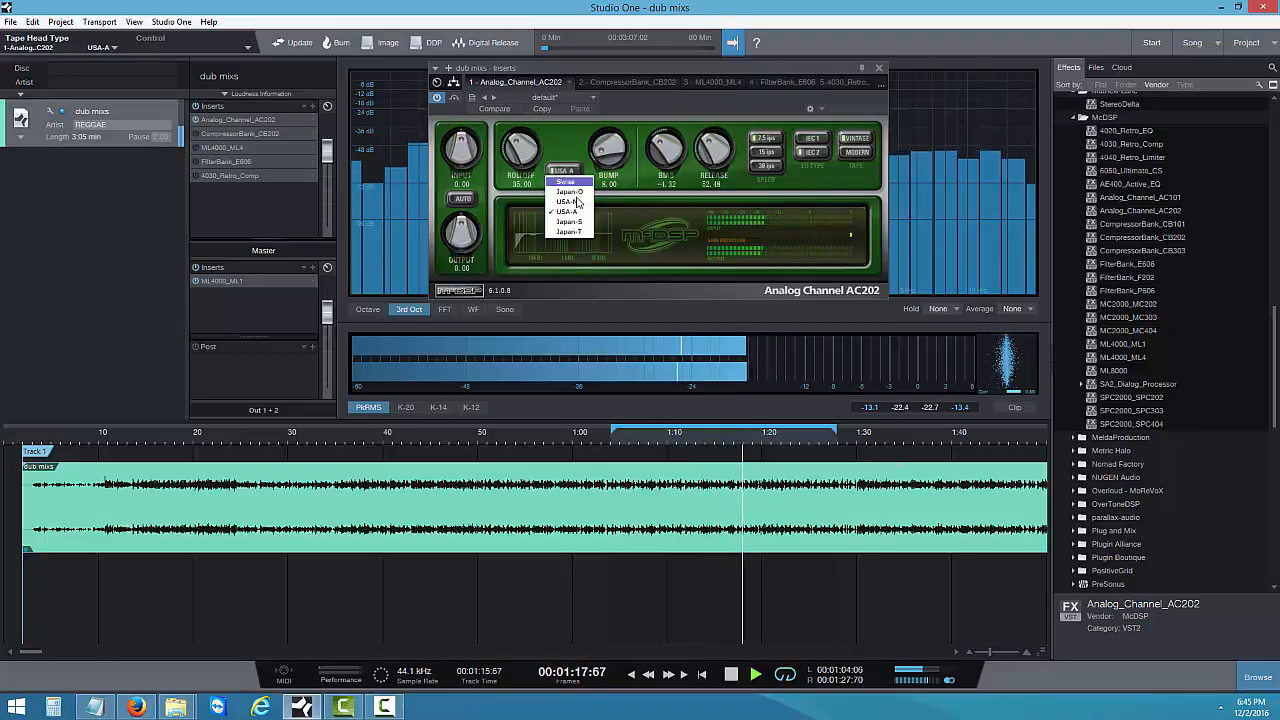
left_click(568, 200)
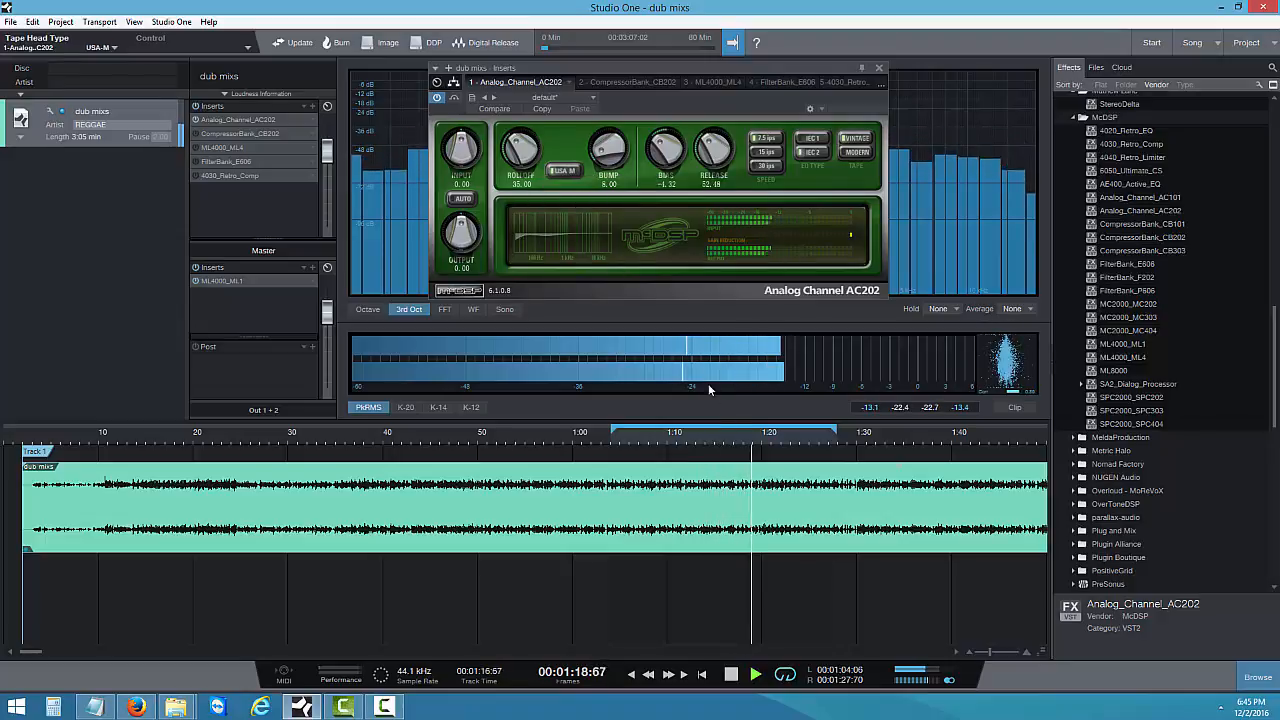
left_click(731, 675)
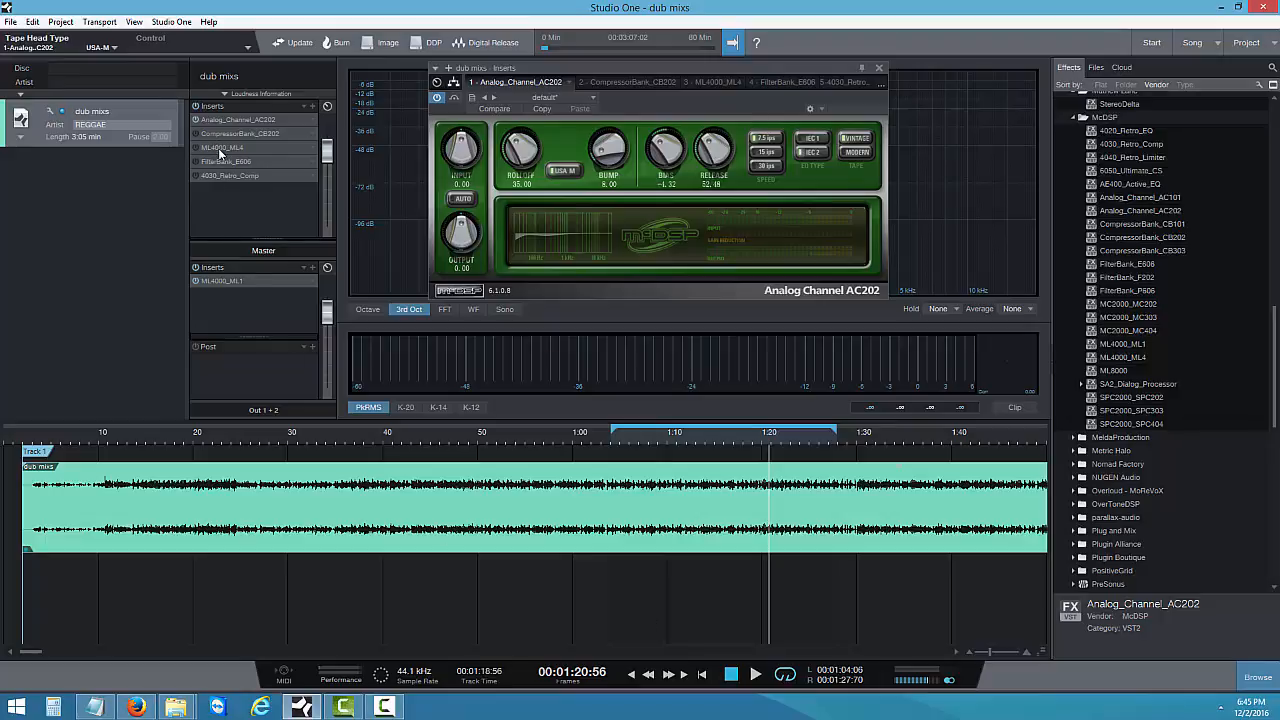
Move ML4000_ML4 ahead of CompressorBank_CB202 in the track inserts, and remove the CompressorBank_CB202
left_click_drag(218, 148, 231, 148)
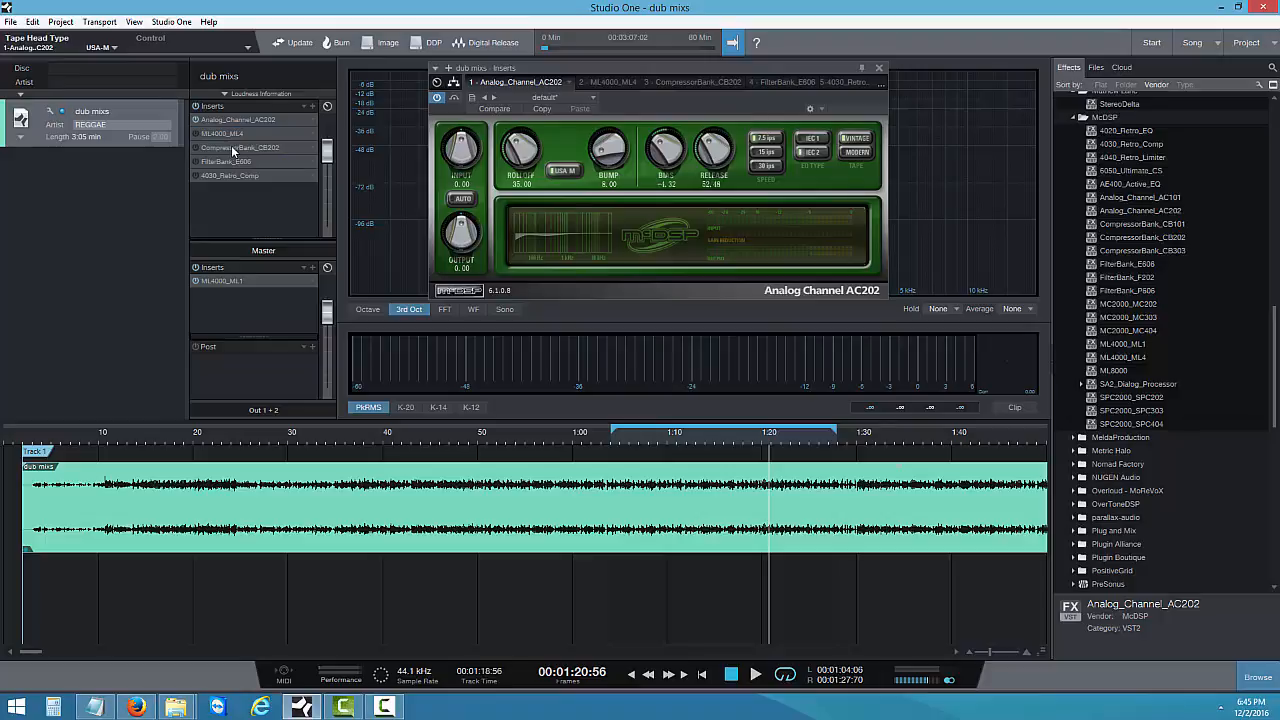
left_click(231, 148)
right_click(233, 149)
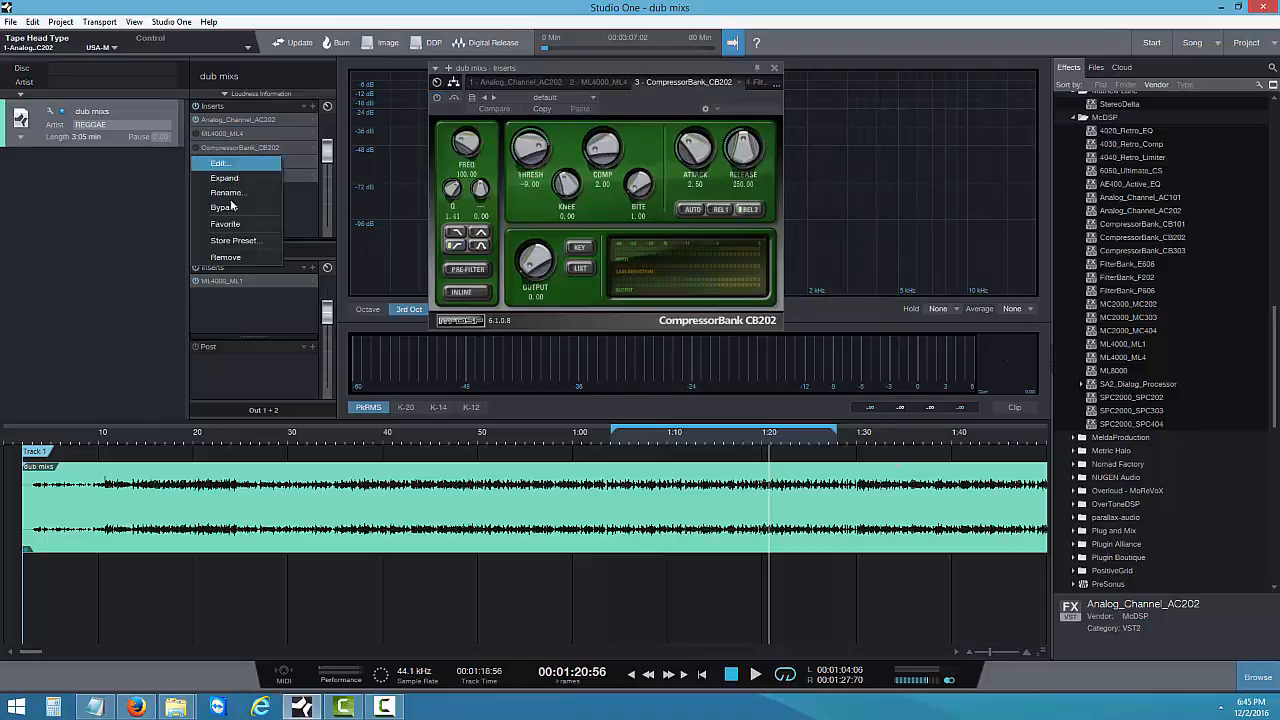
left_click(227, 257)
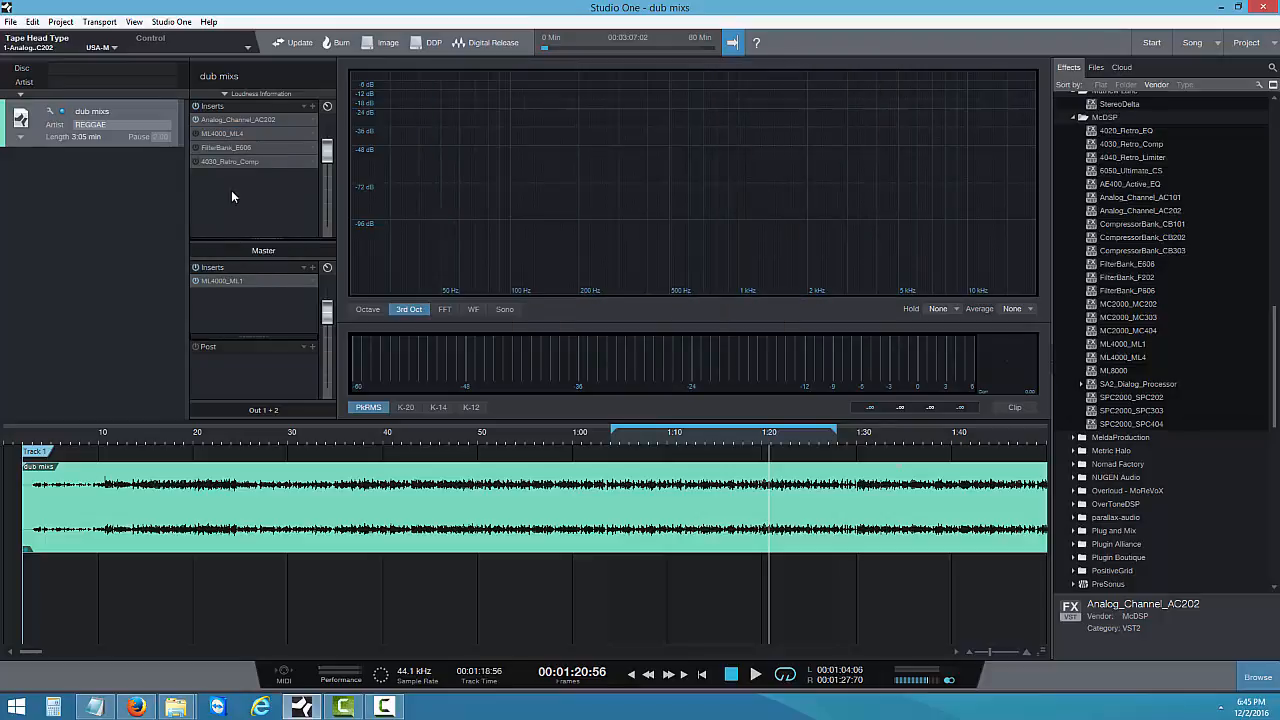
Open the ML4000_ML4 insert and toggle its gate and expander sections on and off
double_click(222, 136)
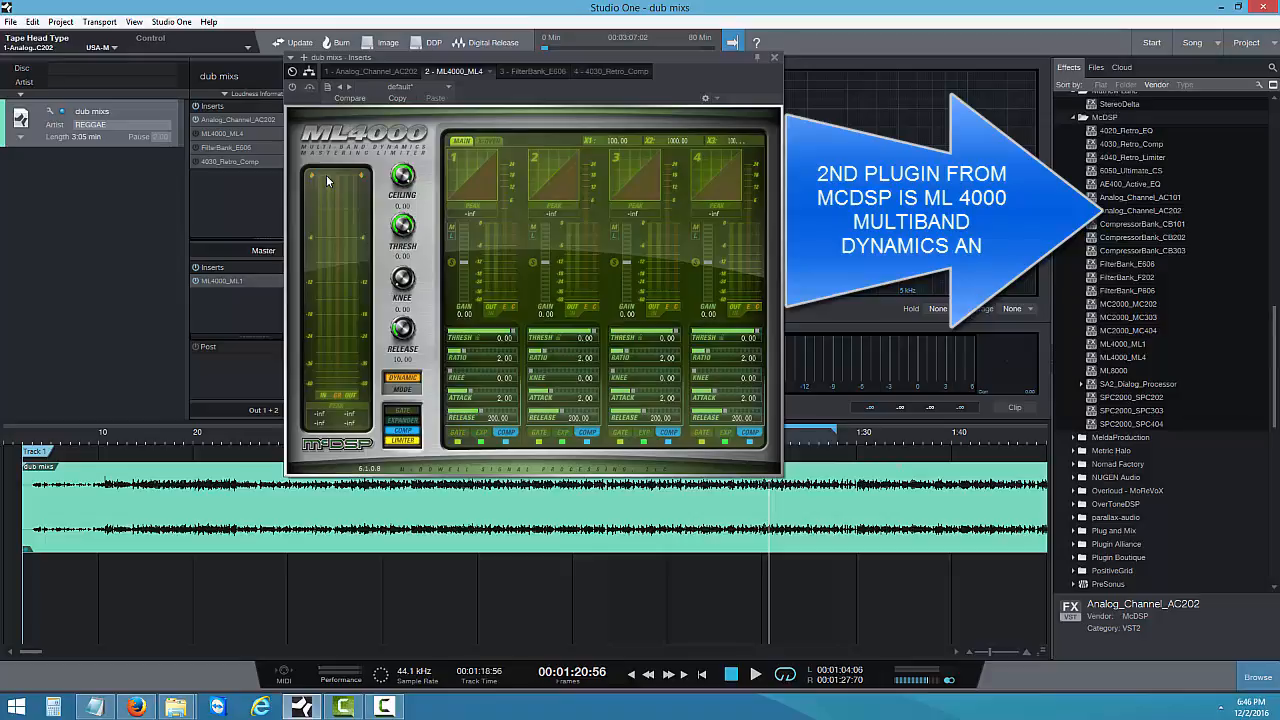
left_click(404, 410)
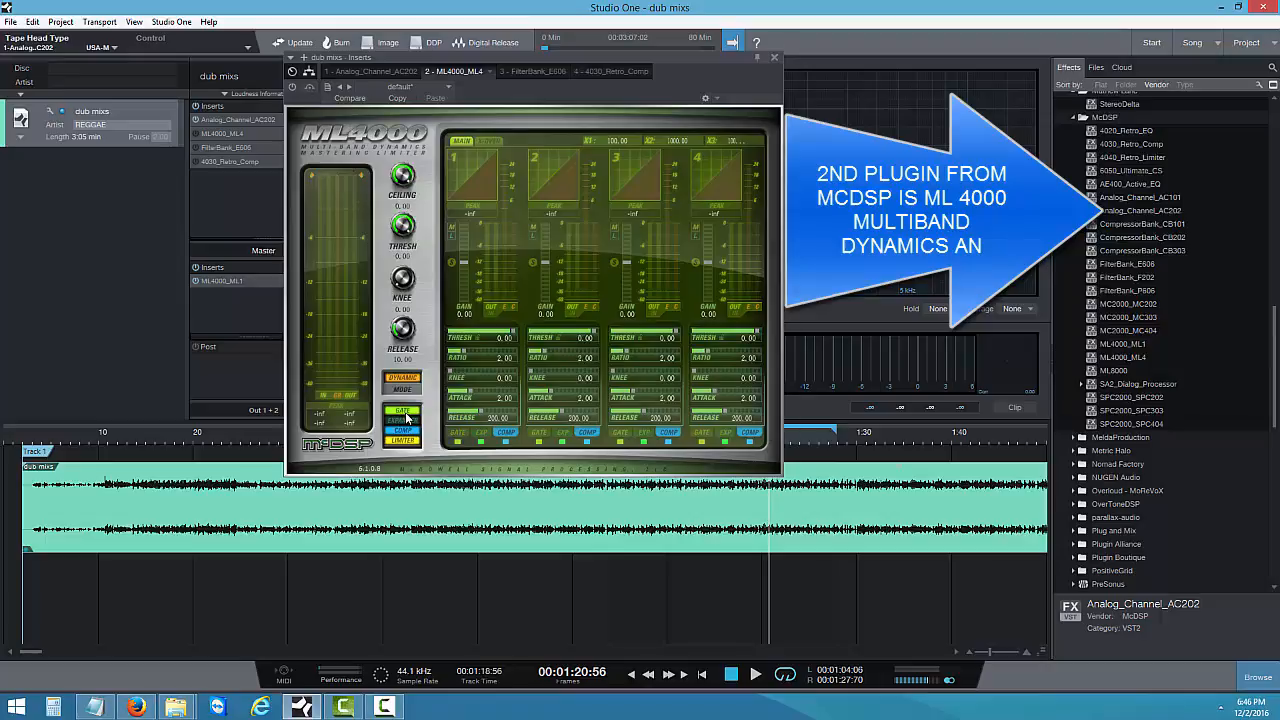
left_click(406, 412)
left_click(409, 423)
left_click(406, 412)
left_click(407, 420)
left_click(407, 410)
Examine the limiter mode options of the ML4000, leaving the mode on Dynamic
left_click(410, 384)
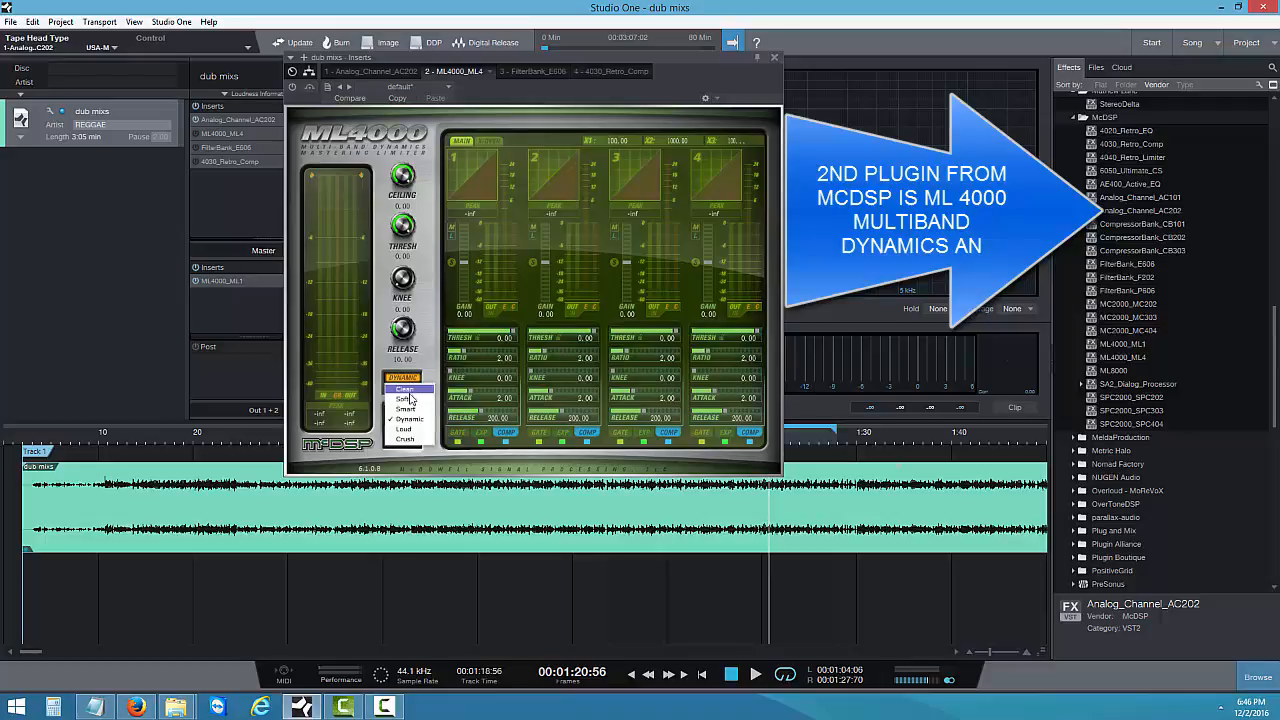
left_click(419, 376)
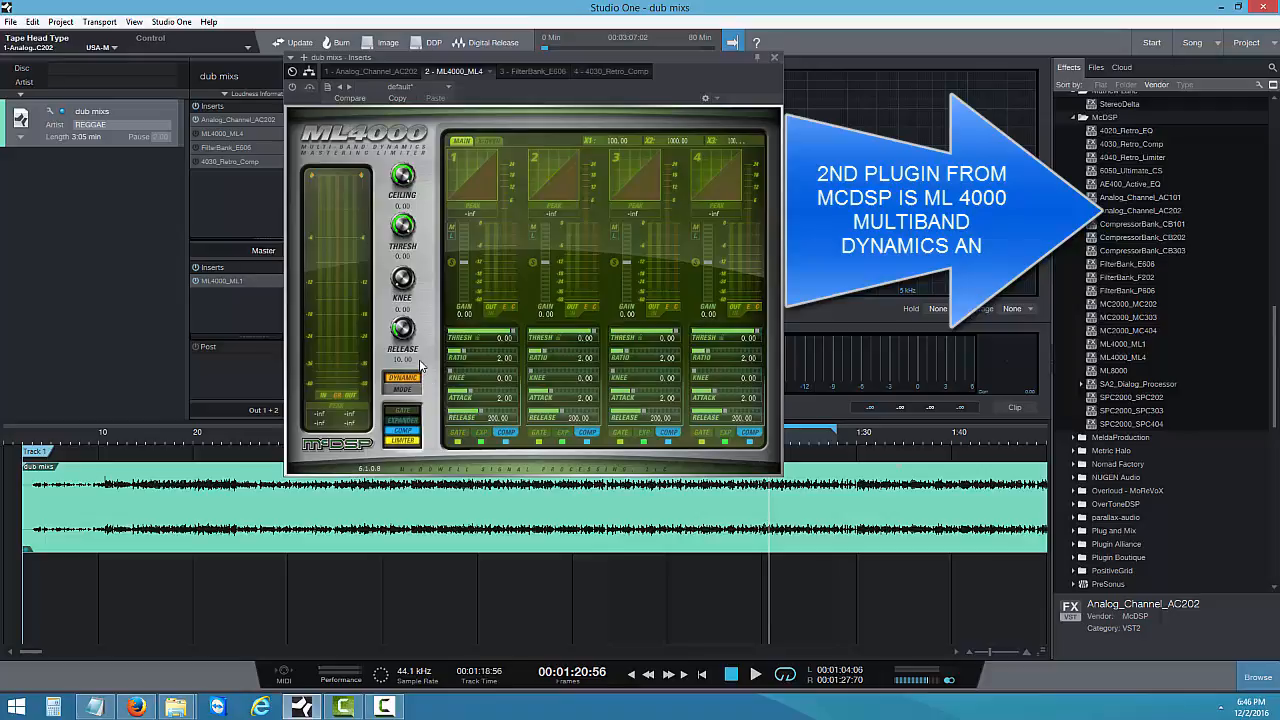
left_click(416, 379)
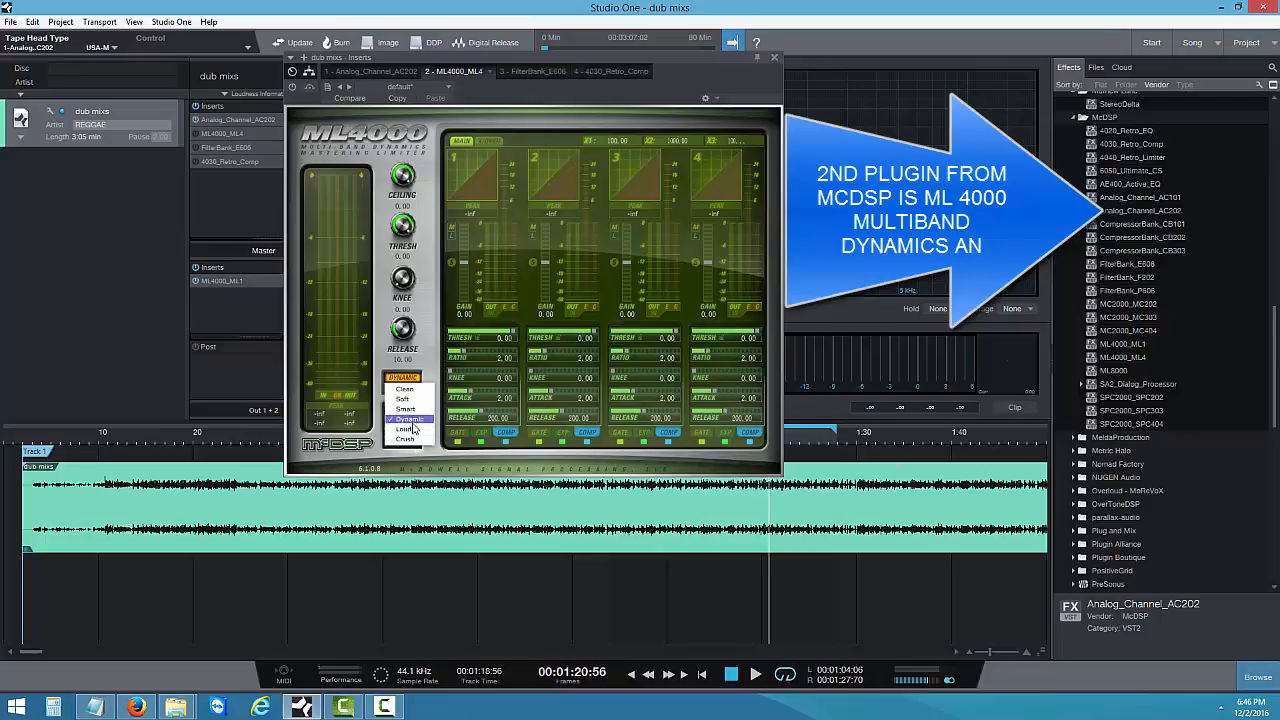
left_click(430, 362)
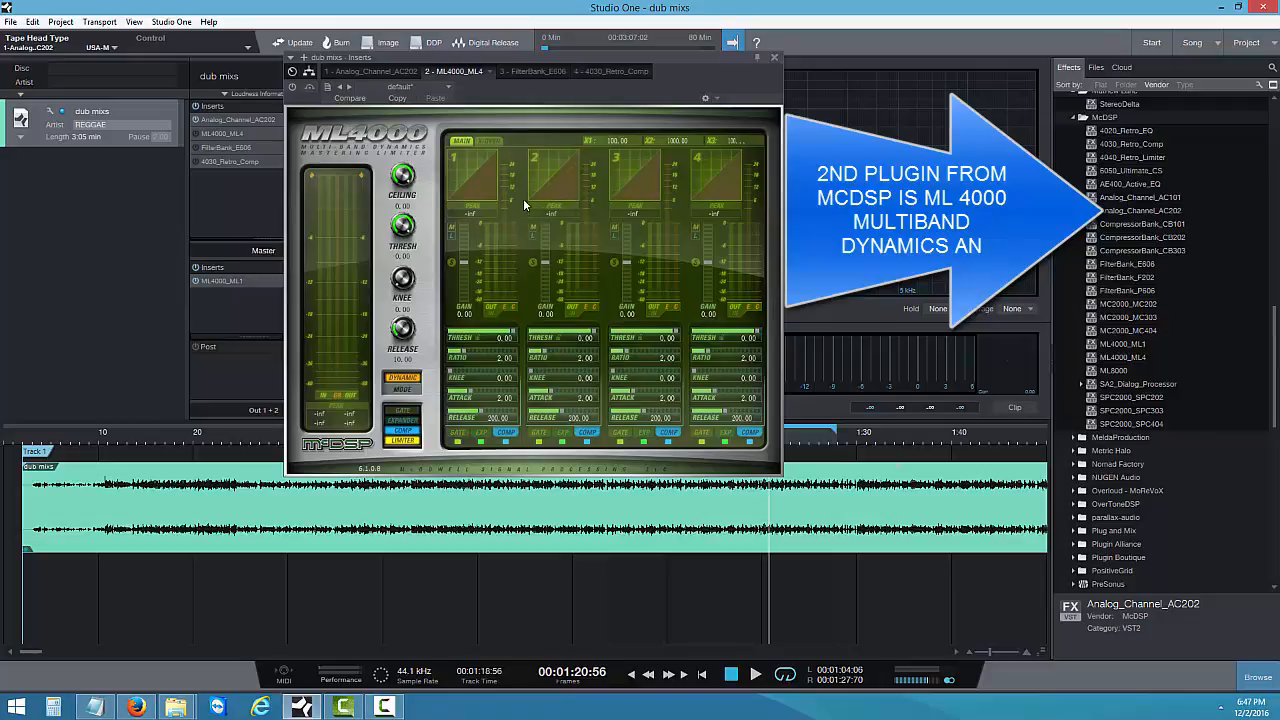
Show the ML4000's crossover view and play the looped section with band 4 soloed
left_click(492, 143)
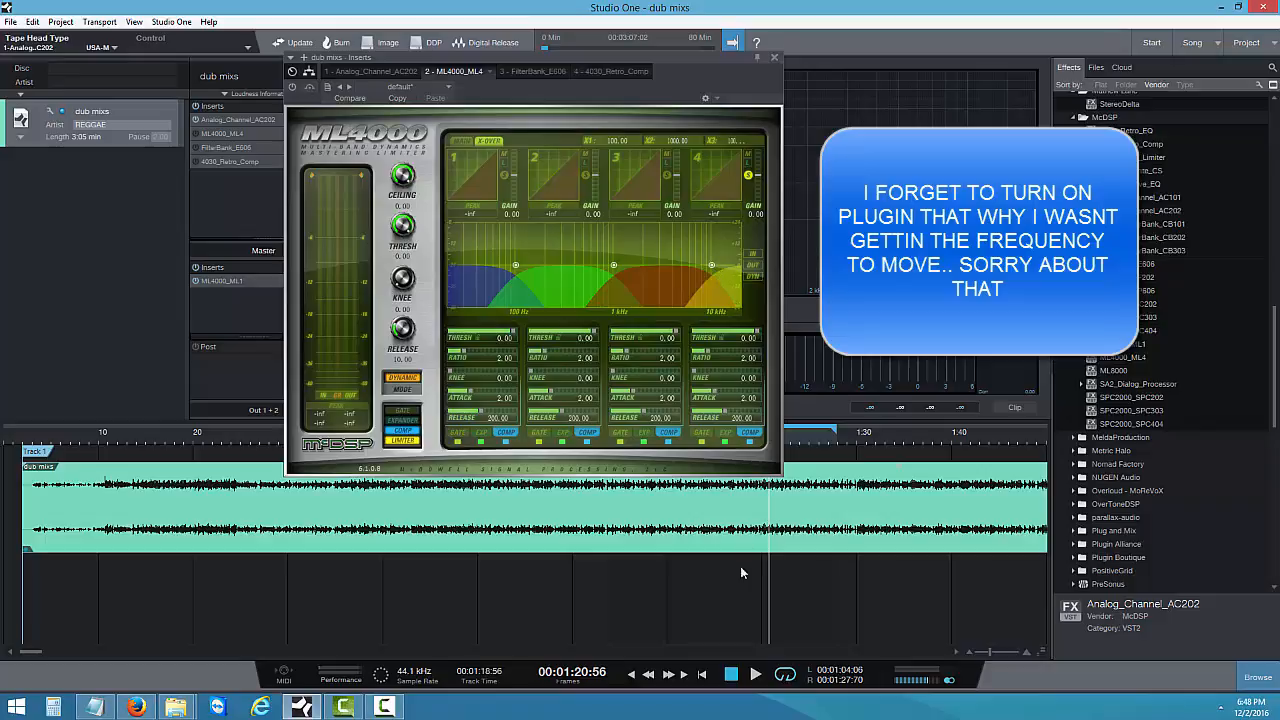
left_click(752, 670)
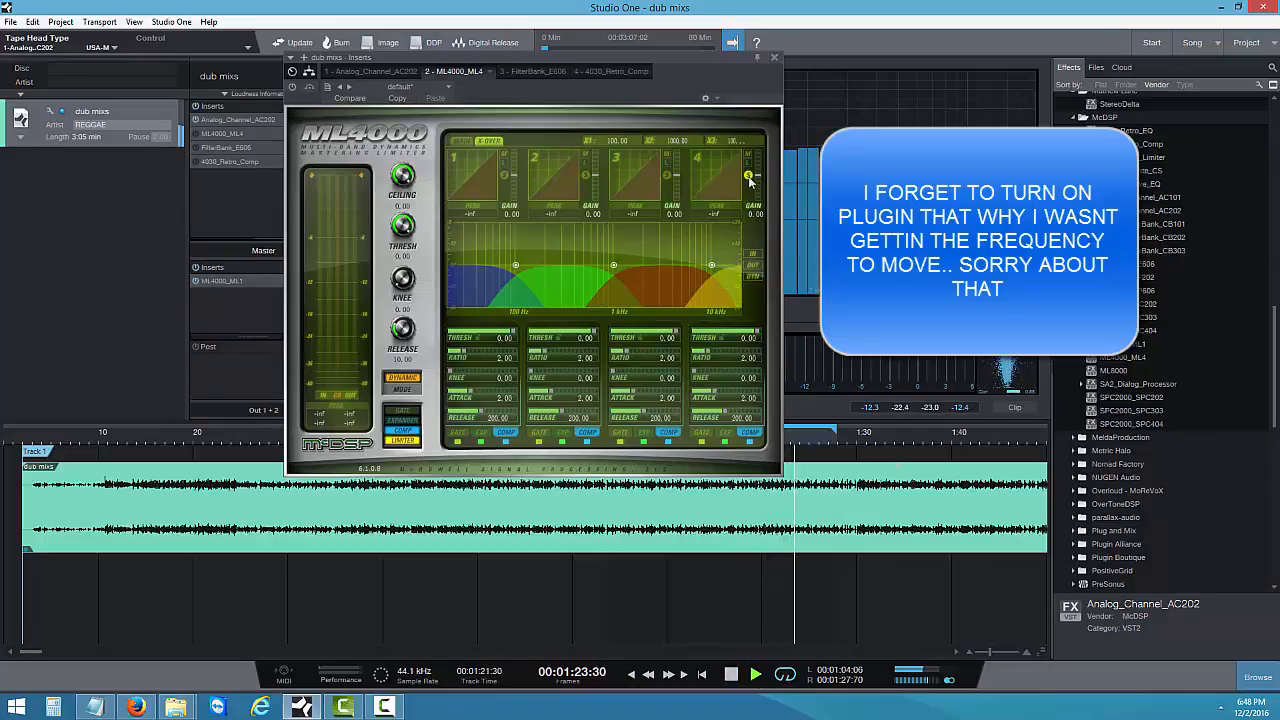
left_click(749, 177)
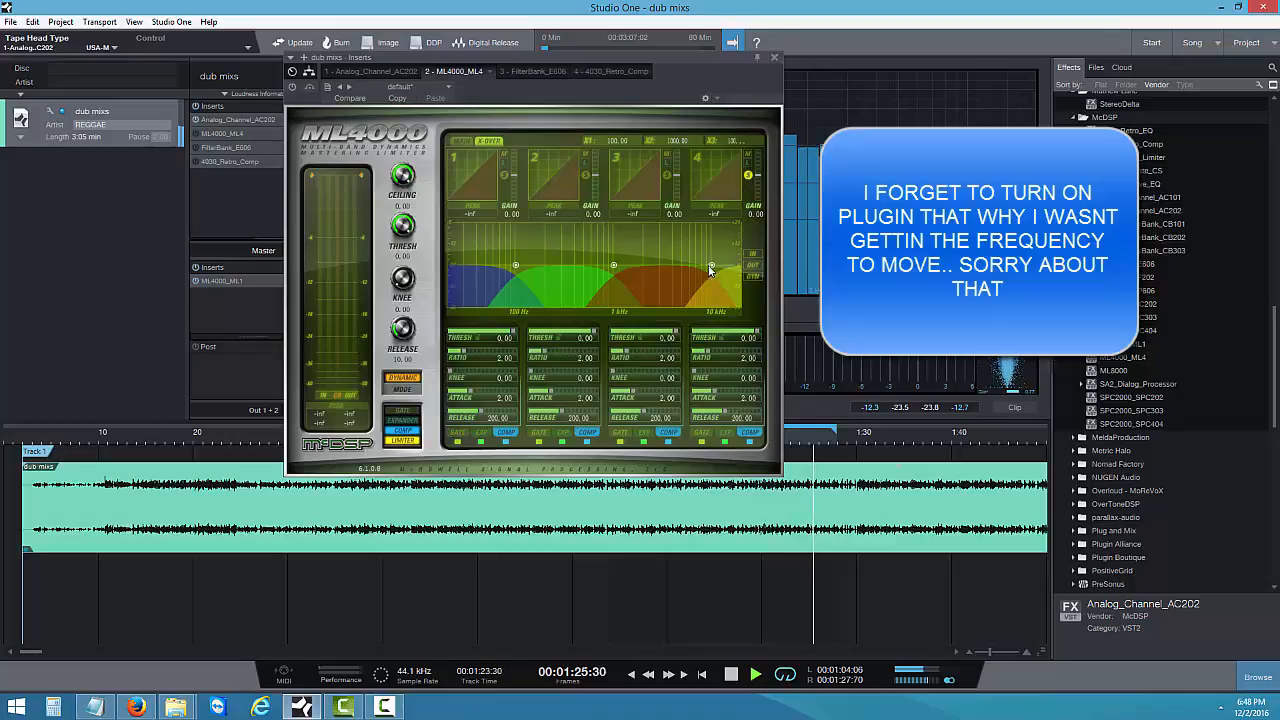
Set the crossover graph to the DYN display, stop playback, and lower the X3 crossover to about 9.6 kHz
left_click_drag(711, 266, 713, 272)
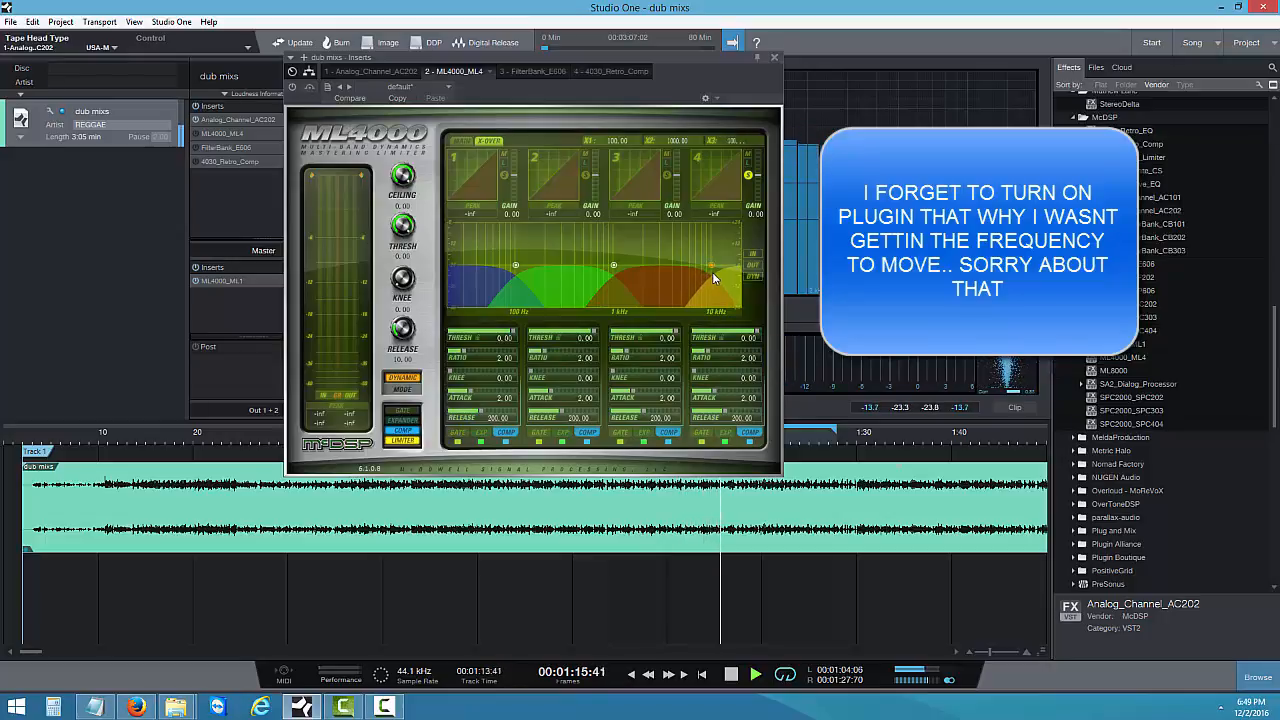
left_click(758, 275)
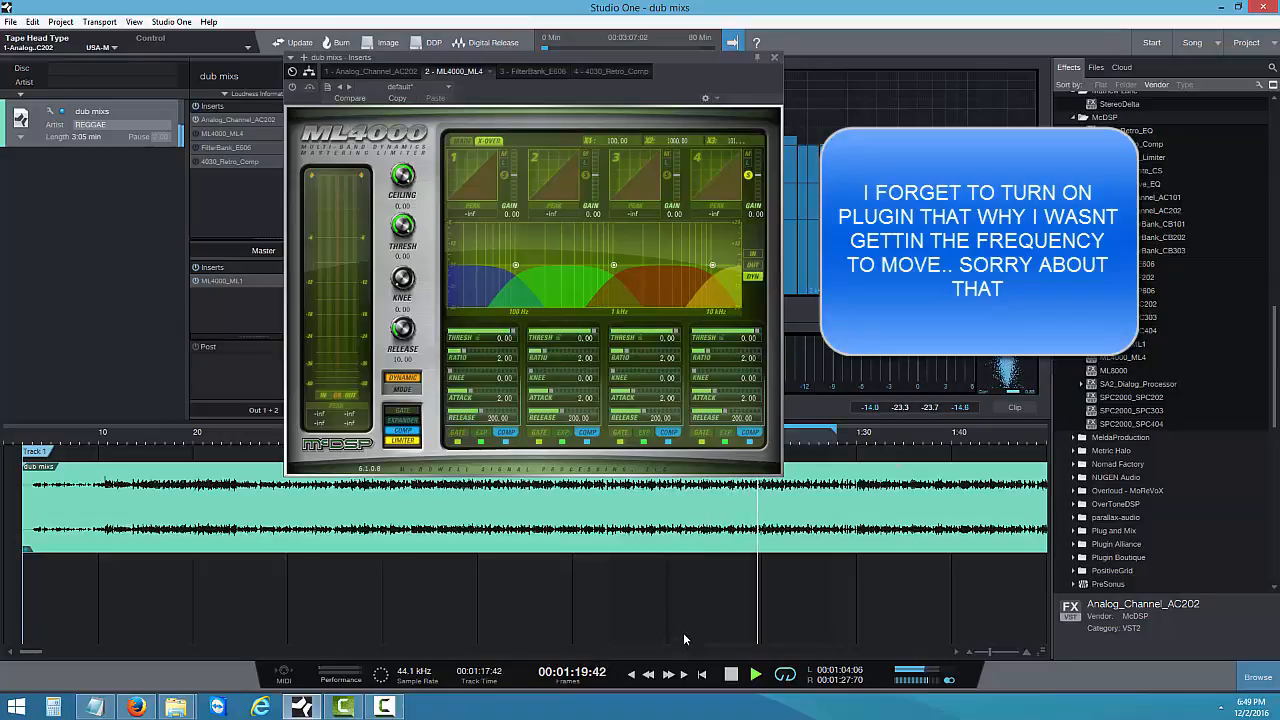
left_click(729, 677)
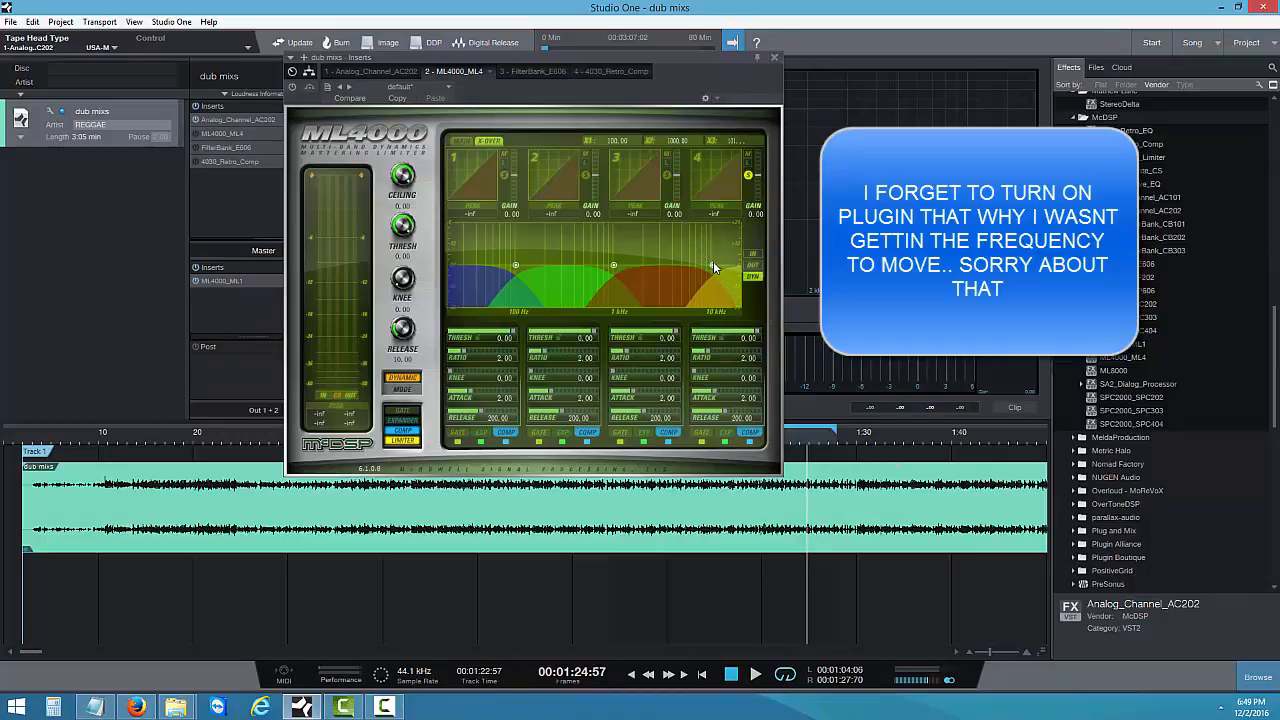
left_click_drag(711, 264, 711, 270)
Play the mix with only band 1 soloed, lower the X1 crossover slightly, and activate the bypassed ML4000_ML4
left_click(504, 176)
left_click(756, 675)
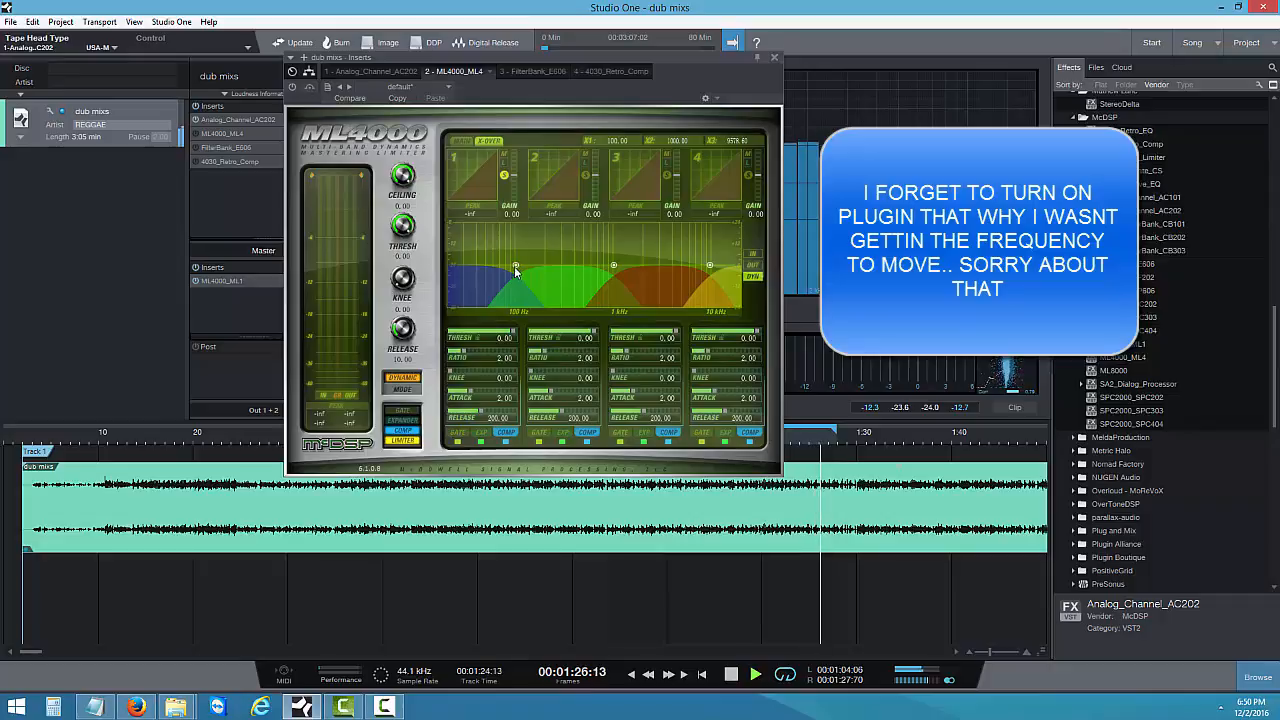
left_click_drag(516, 267, 509, 267)
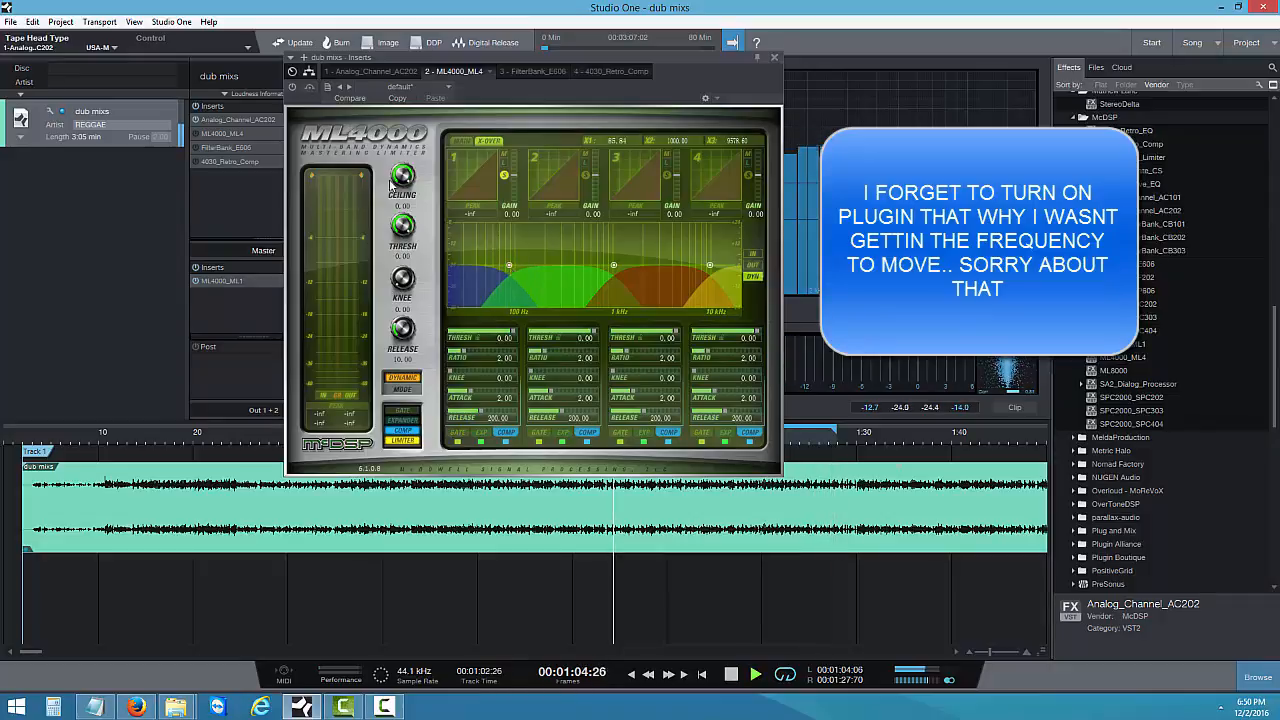
left_click(292, 86)
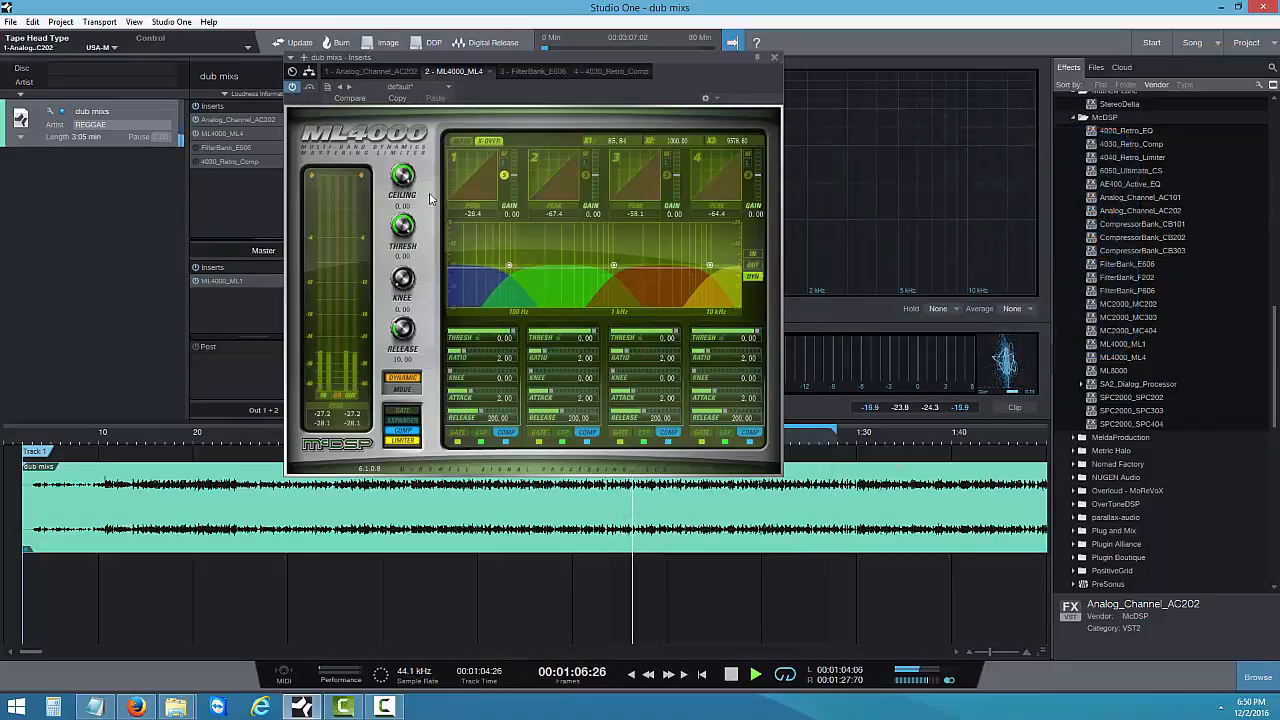
Tune the X1 crossover by ear to 97.30 Hz, unsolo band 1, and stop playback
mouse_move(509, 267)
left_mouse_down()
mouse_move(499, 275)
mouse_move(542, 272)
mouse_move(507, 276)
left_mouse_up()
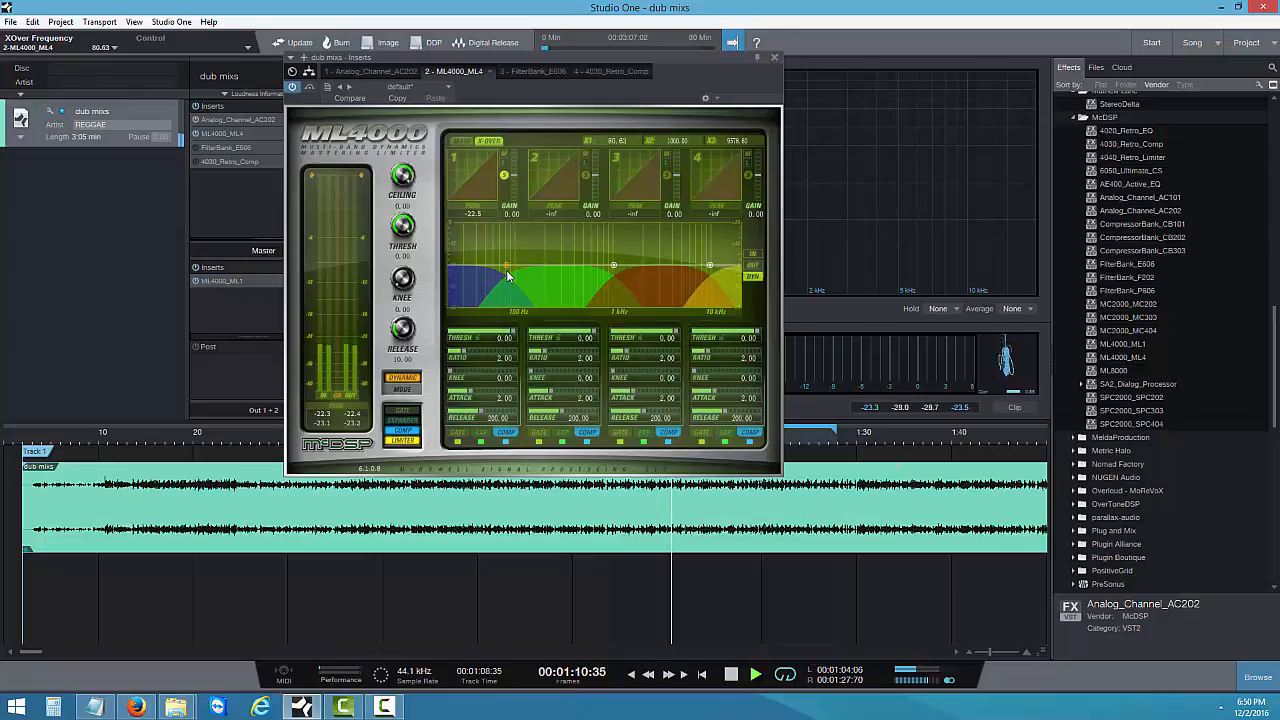
left_click_drag(509, 276, 514, 276)
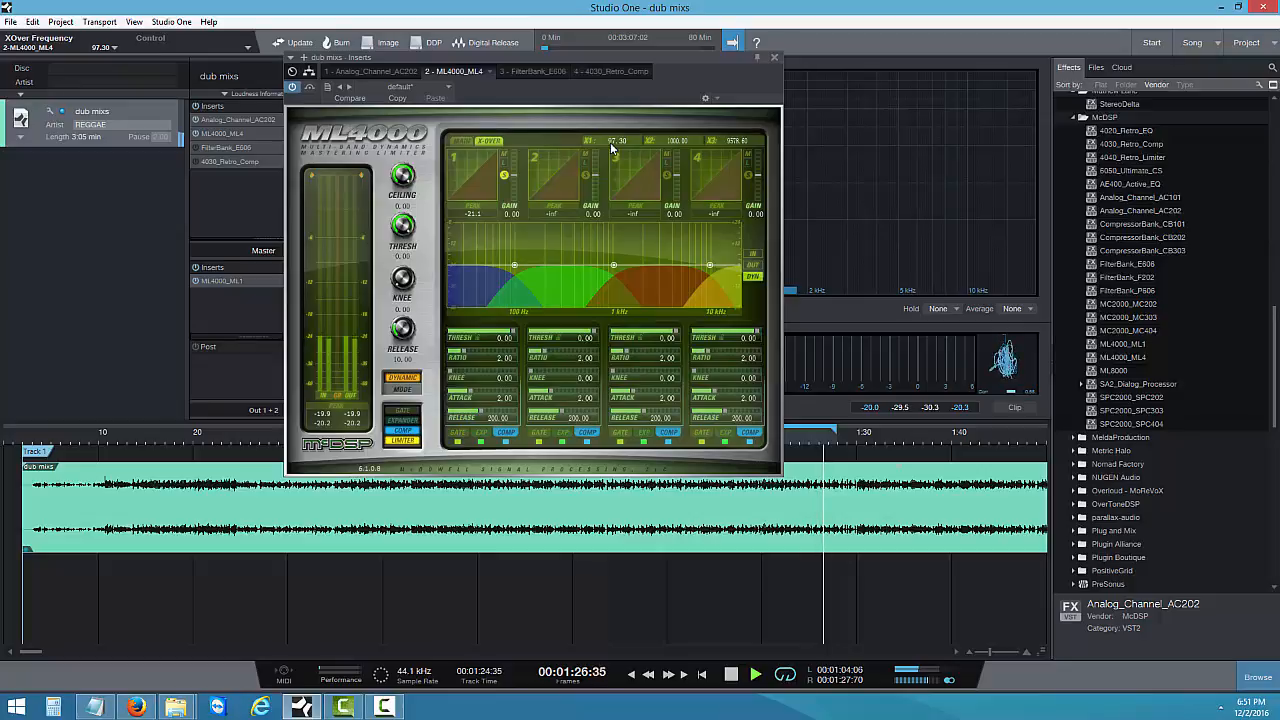
left_click(504, 176)
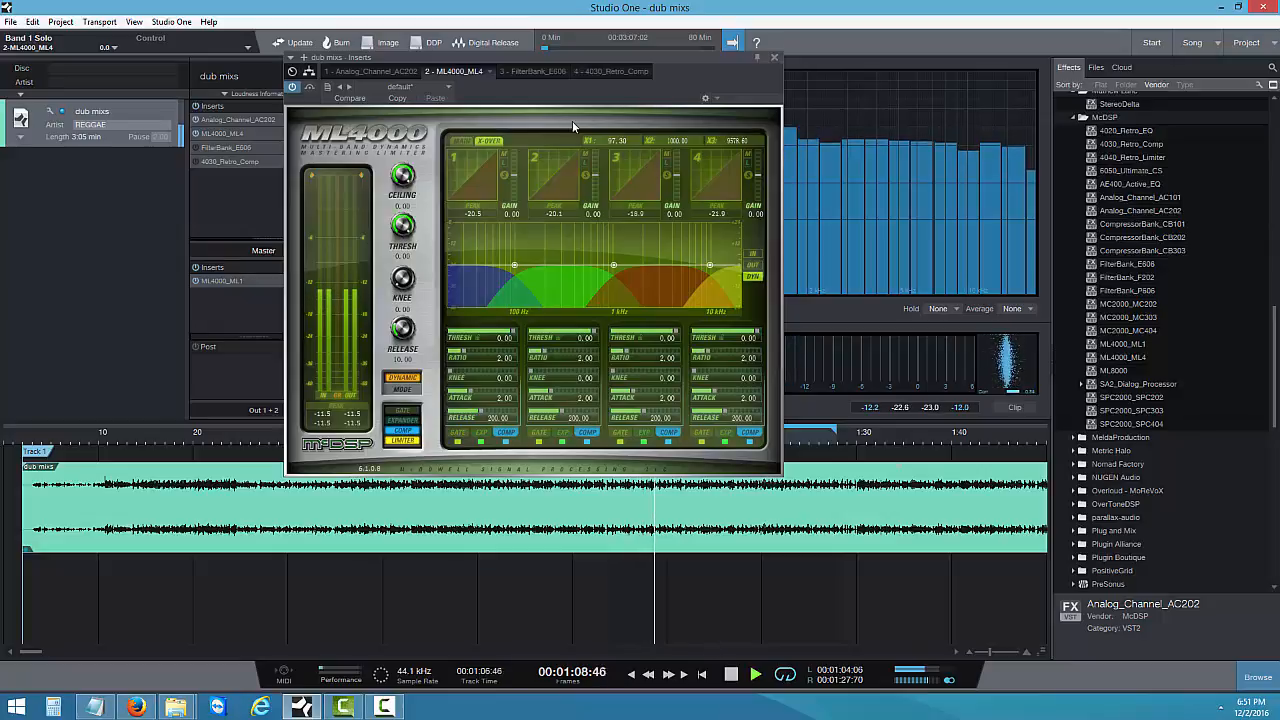
key("space")
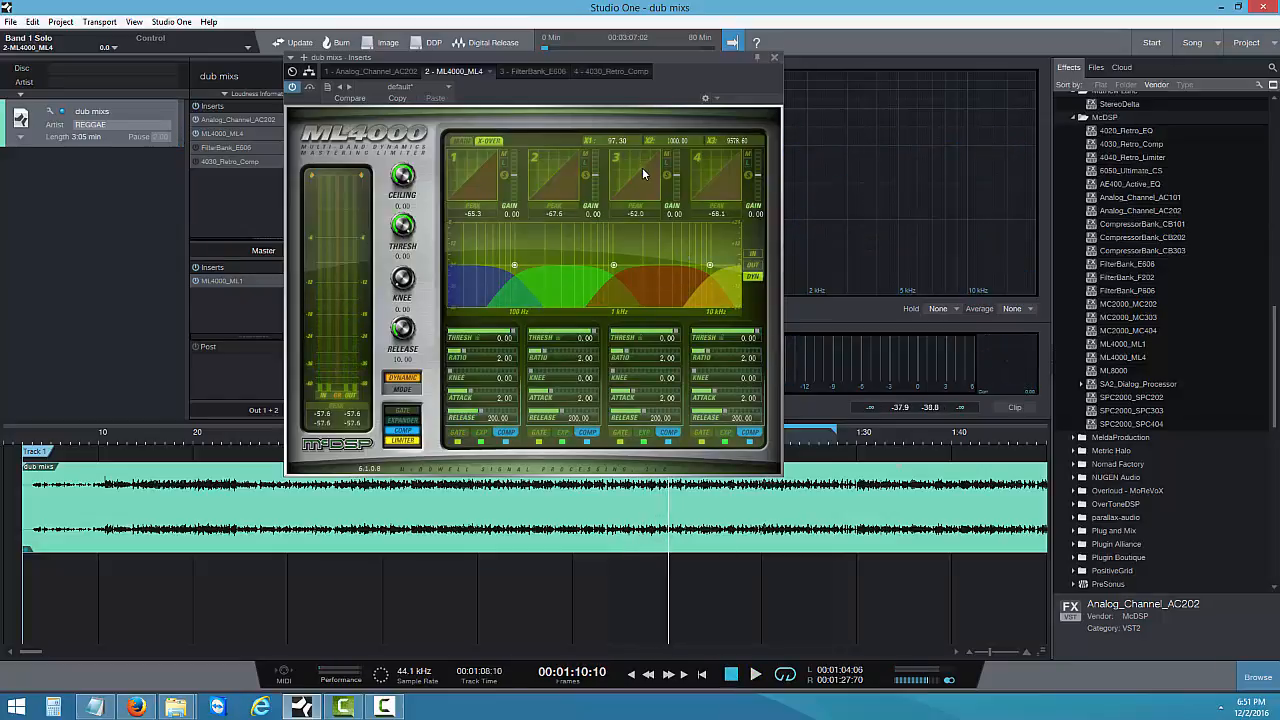
Solo band 3 during playback and lower the X2 crossover to about 988 Hz
left_click(669, 177)
left_click(756, 676)
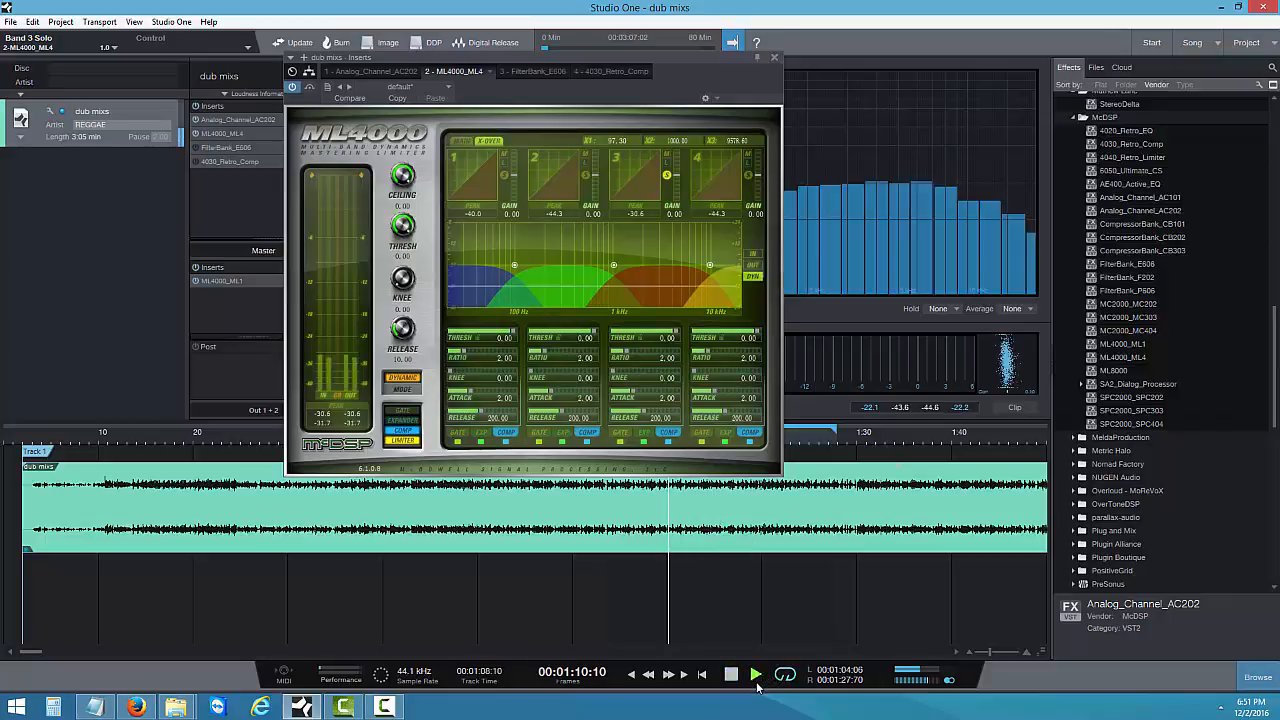
mouse_move(610, 268)
left_mouse_down()
mouse_move(637, 267)
mouse_move(613, 267)
left_mouse_up()
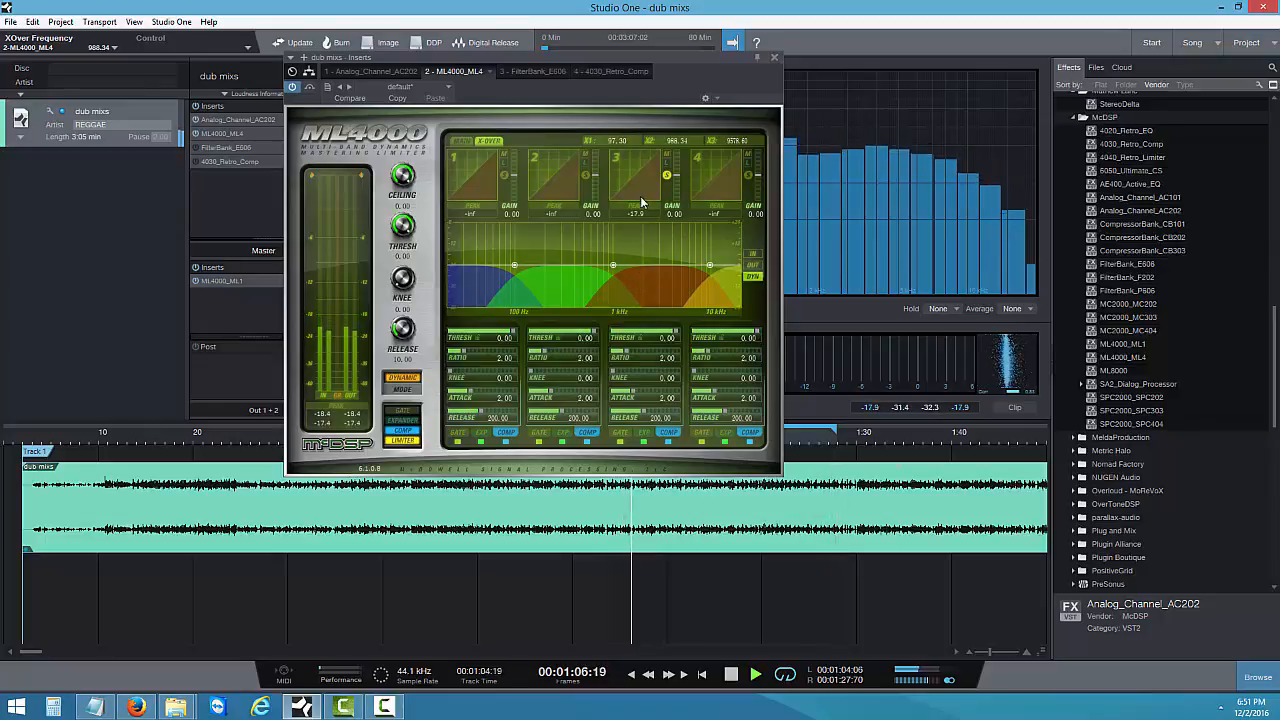
Unsolo band 3, play the mix with only band 4 soloed, raise the X3 crossover to about 9.73 kHz, and stop playback
left_click(666, 175)
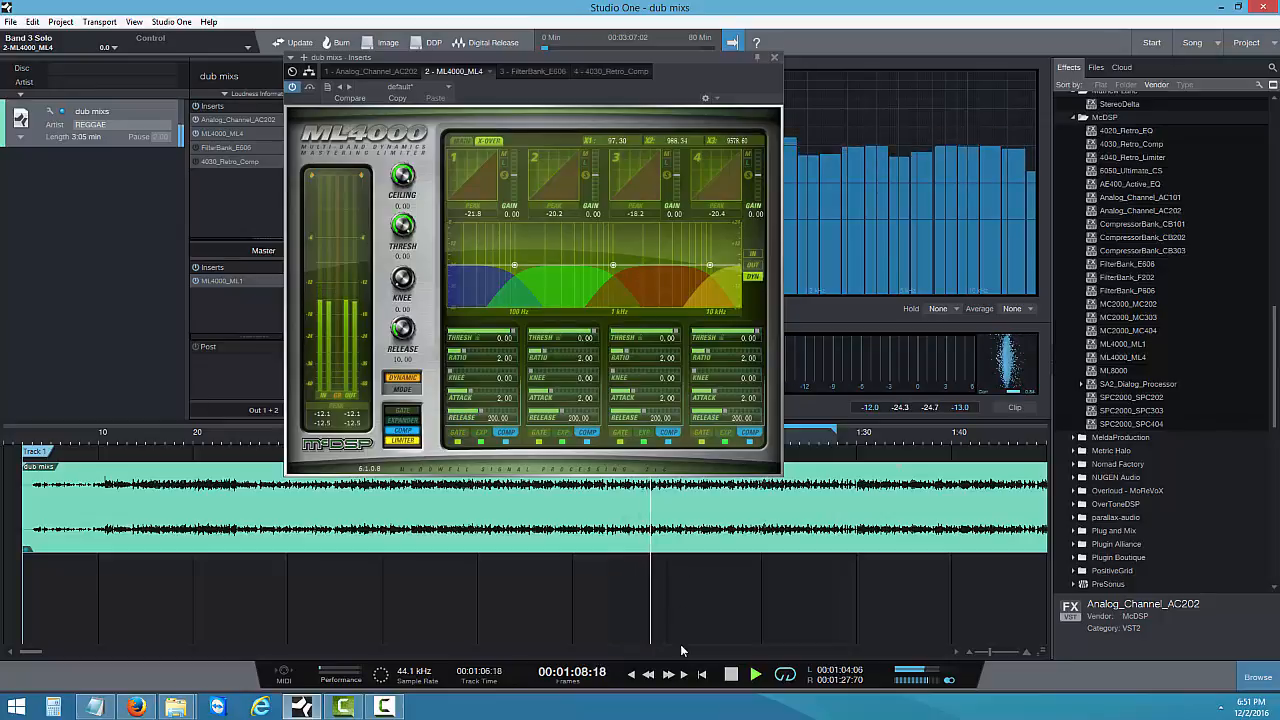
key("space")
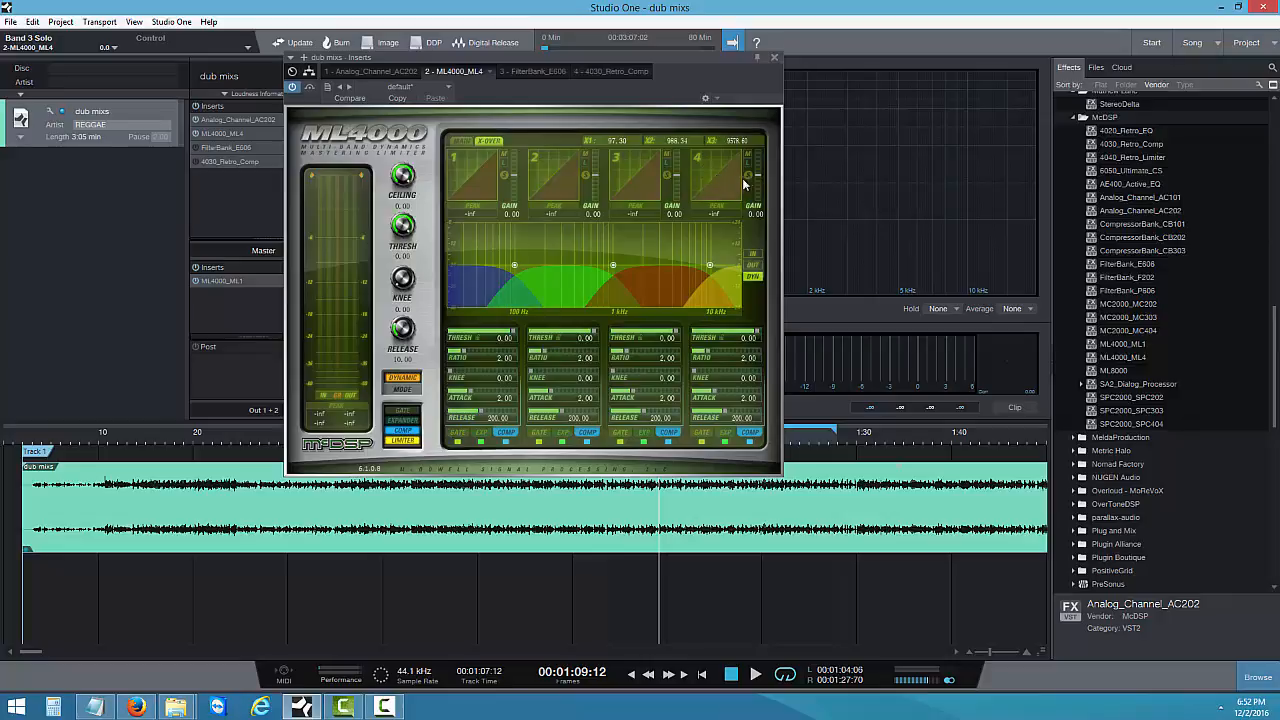
left_click(755, 675)
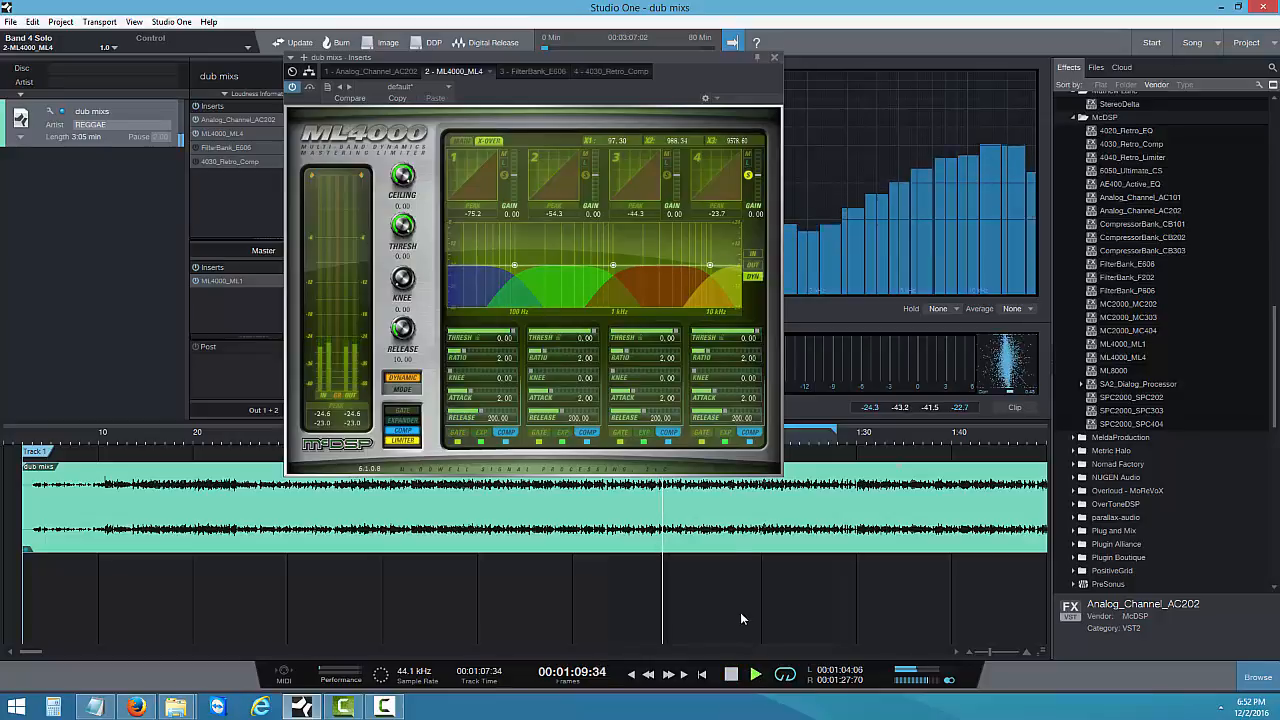
left_click_drag(708, 268, 711, 266)
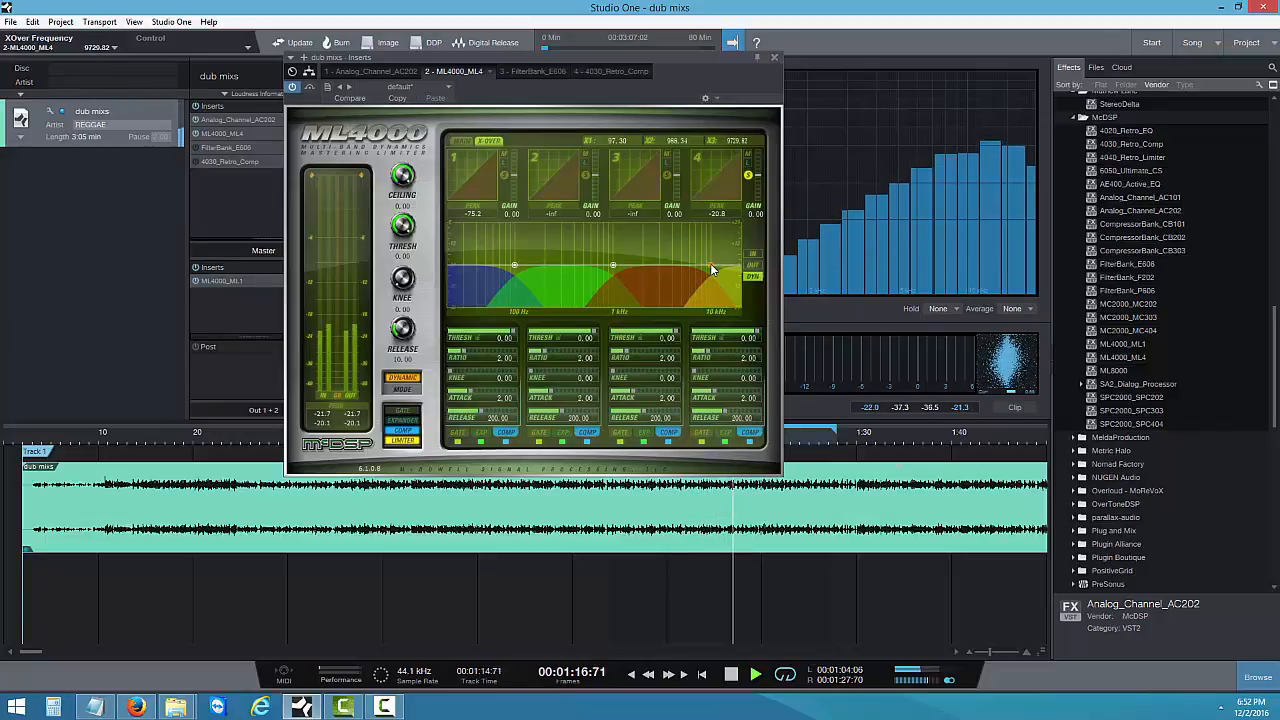
left_click(731, 674)
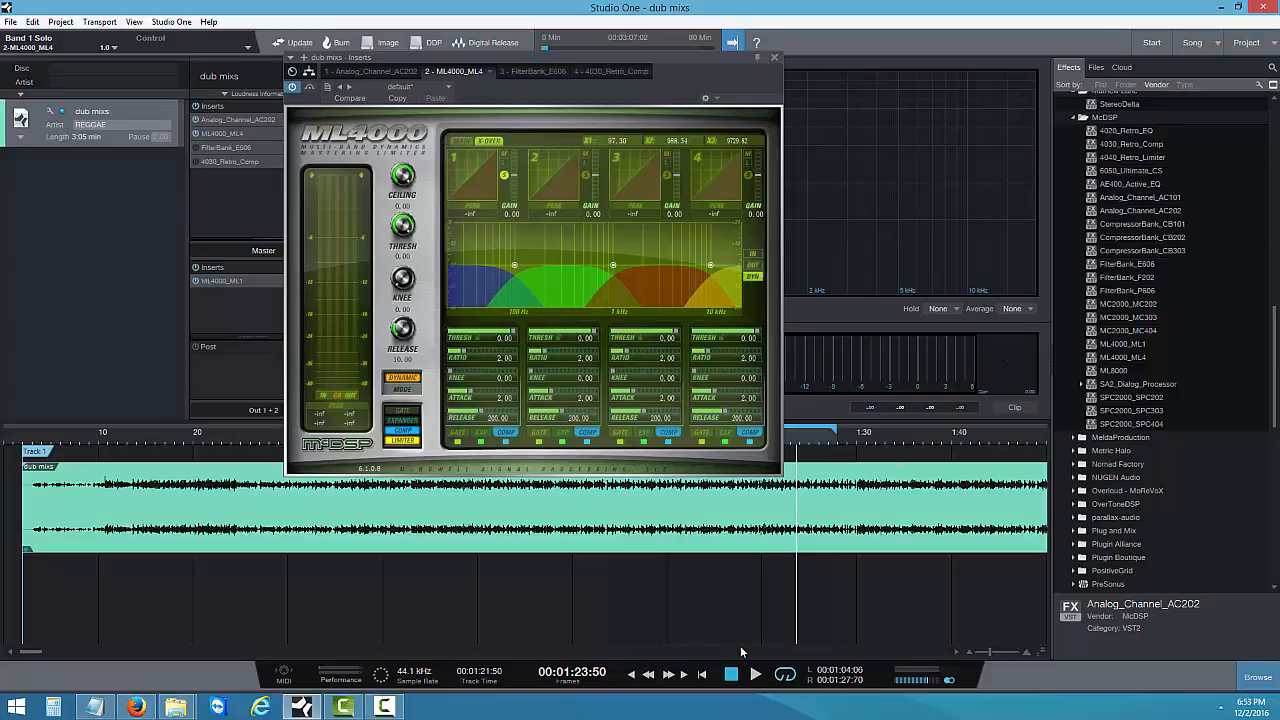
Play the mix with band 1 soloed and set its compressor threshold to -29.76 and ratio to about 2.9
left_click(755, 674)
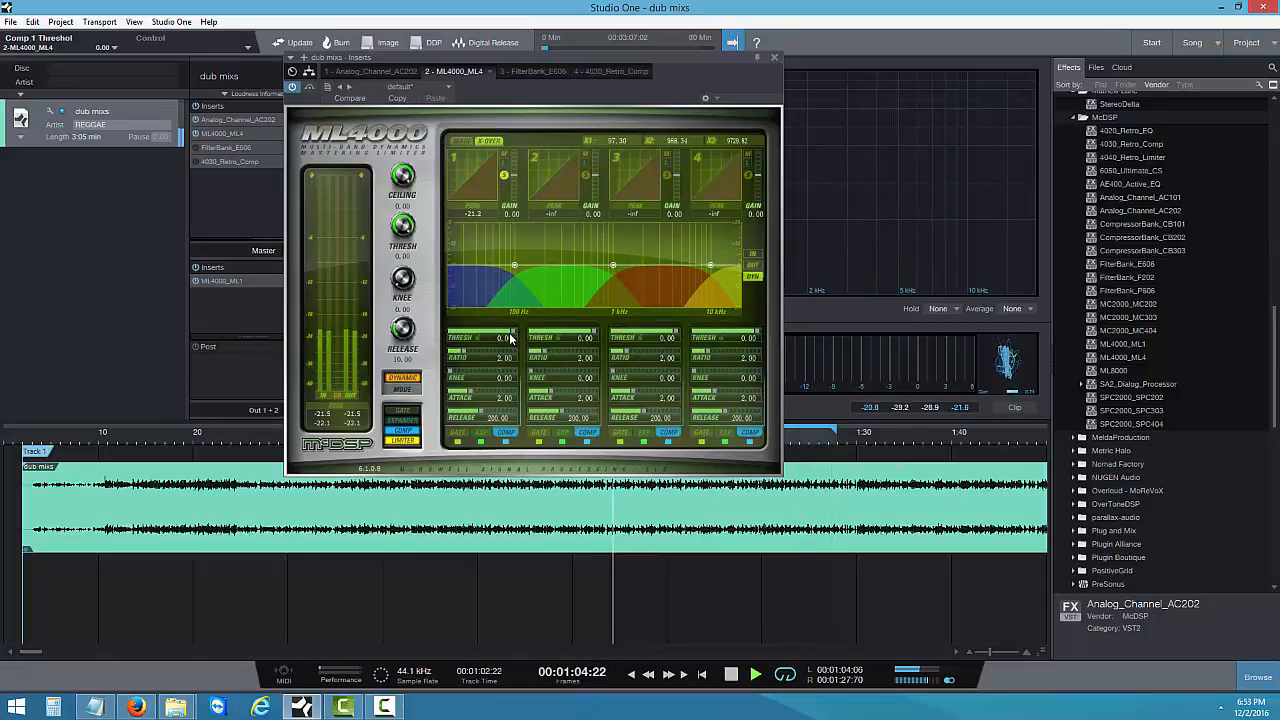
left_click_drag(510, 338, 484, 356)
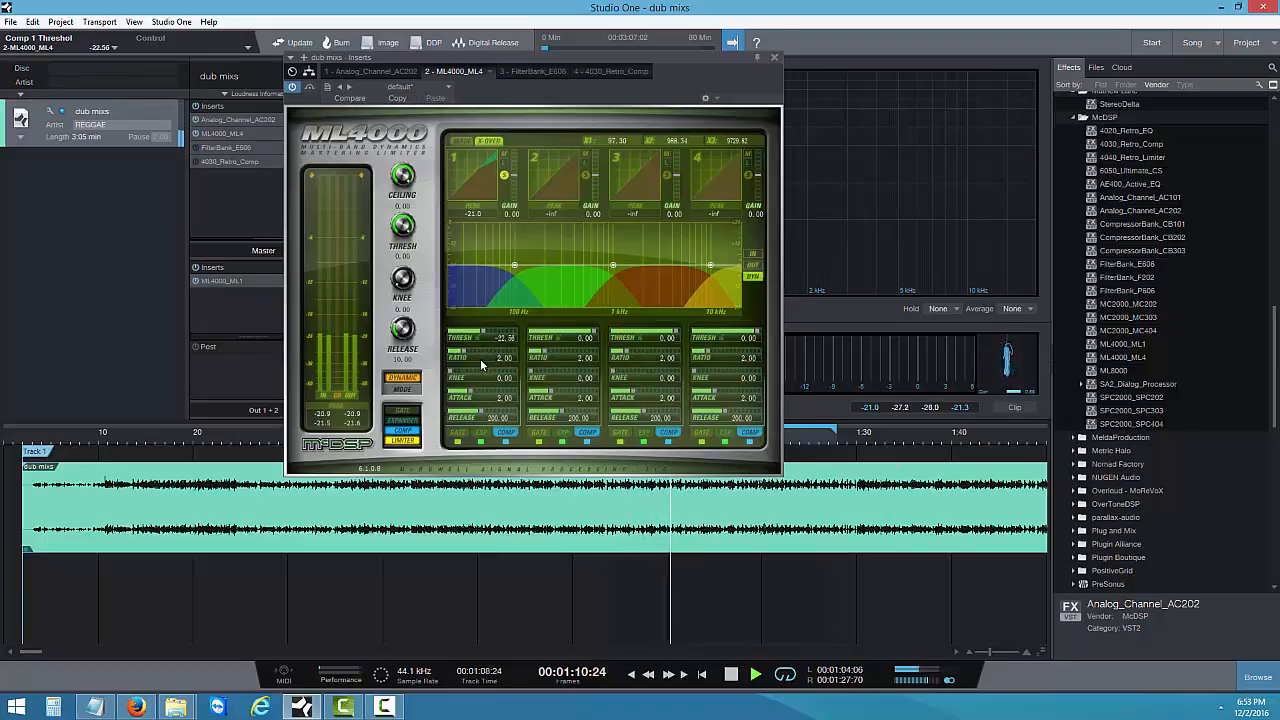
left_click_drag(480, 358, 476, 368)
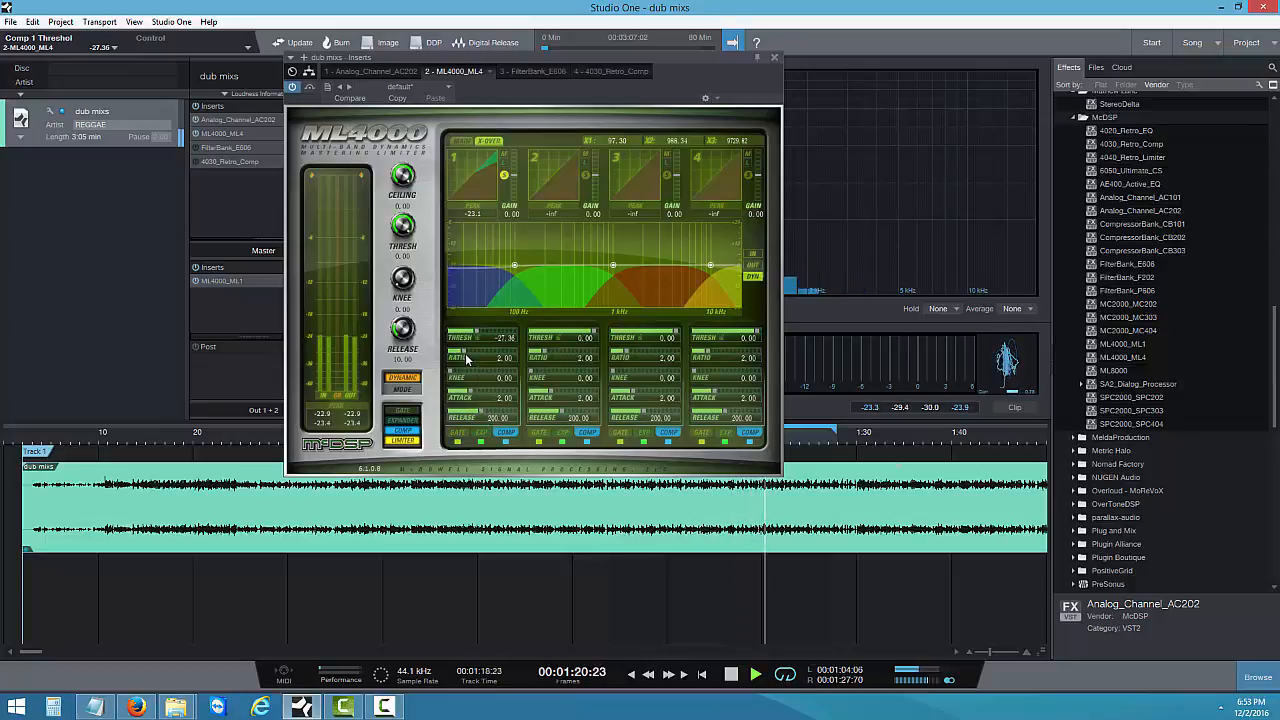
left_click_drag(464, 349, 478, 360)
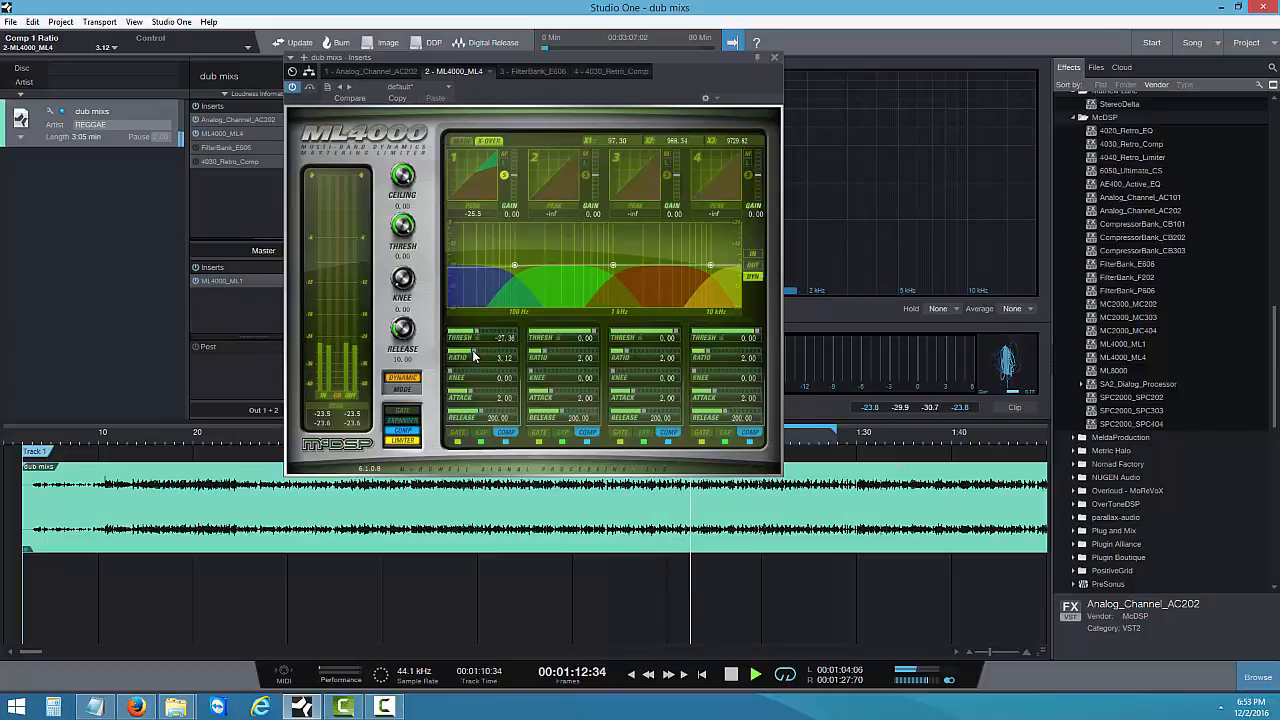
left_click_drag(475, 356, 474, 356)
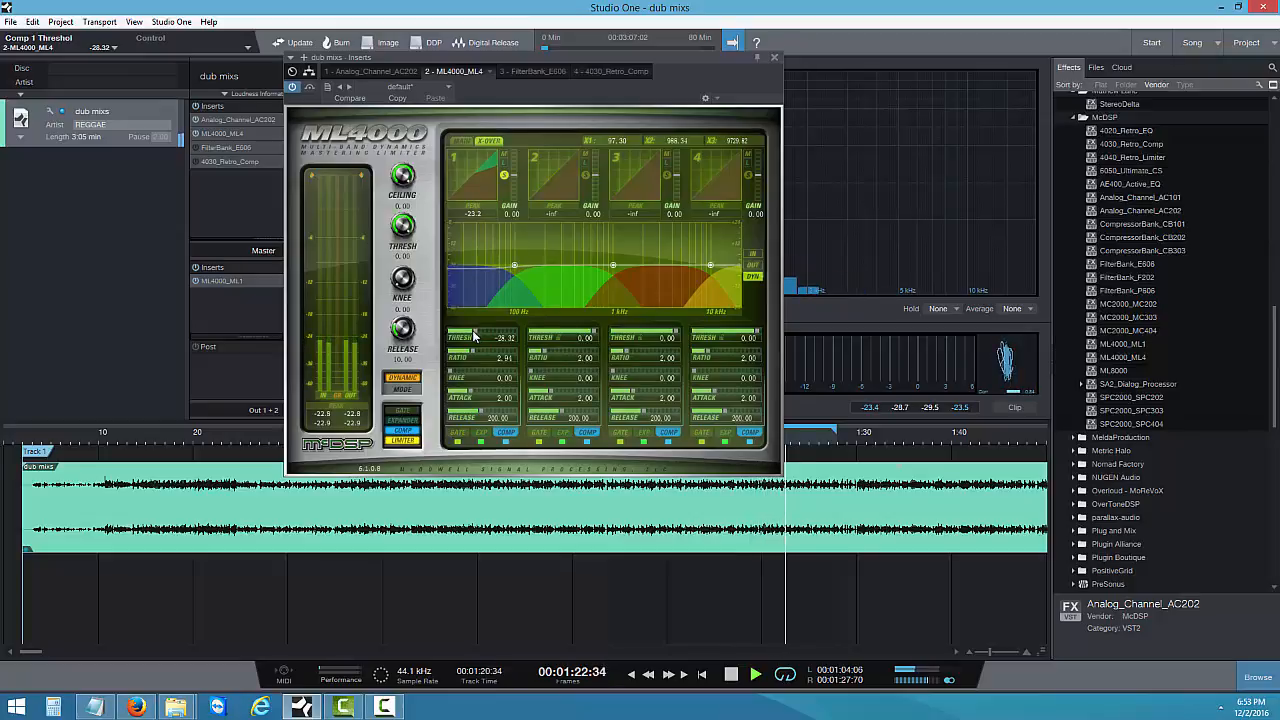
left_click_drag(476, 336, 473, 342)
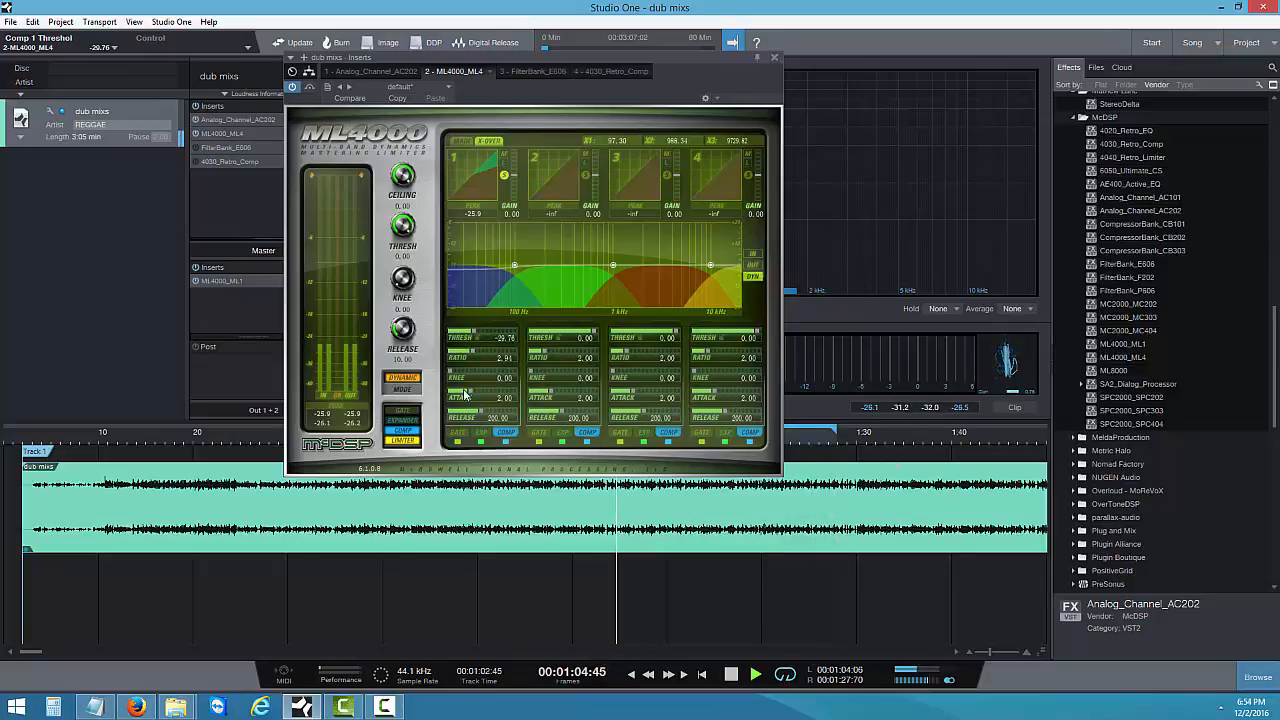
Slow band 1's compressor attack to about 20, unsolo the band, and stop playback
left_click_drag(471, 397, 498, 397)
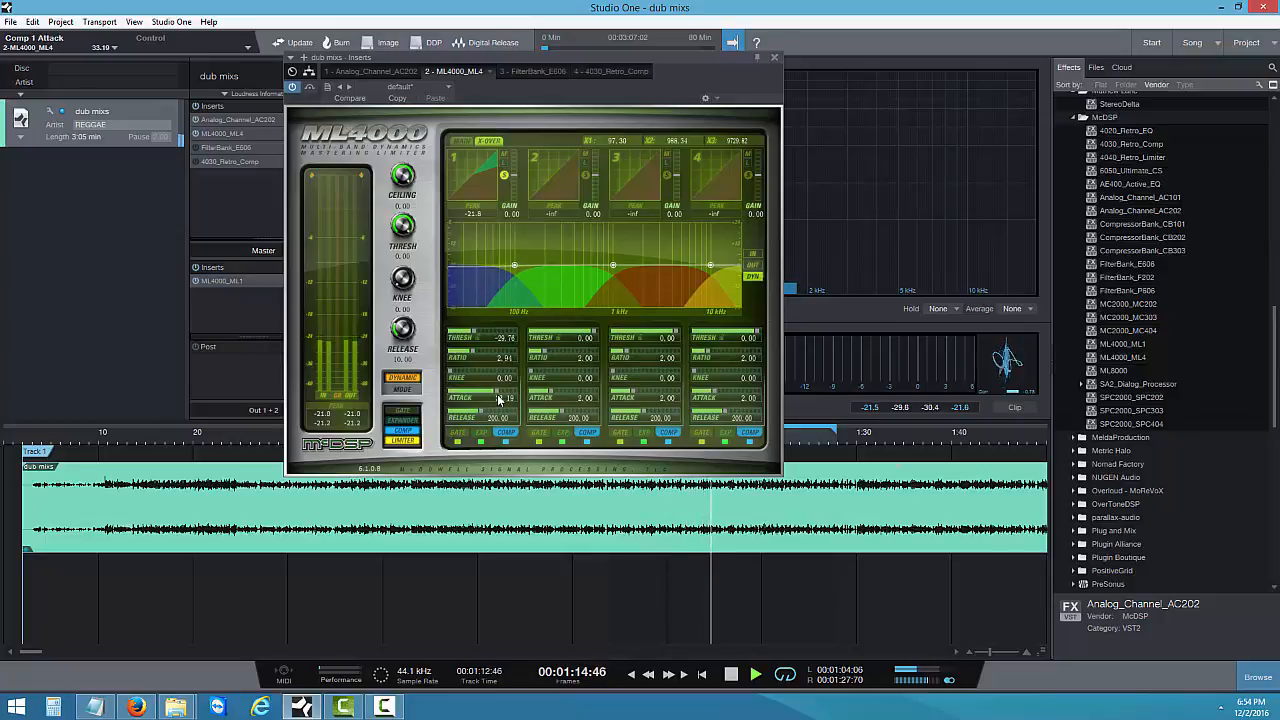
mouse_move(502, 398)
left_mouse_down()
mouse_move(466, 413)
mouse_move(491, 398)
left_mouse_up()
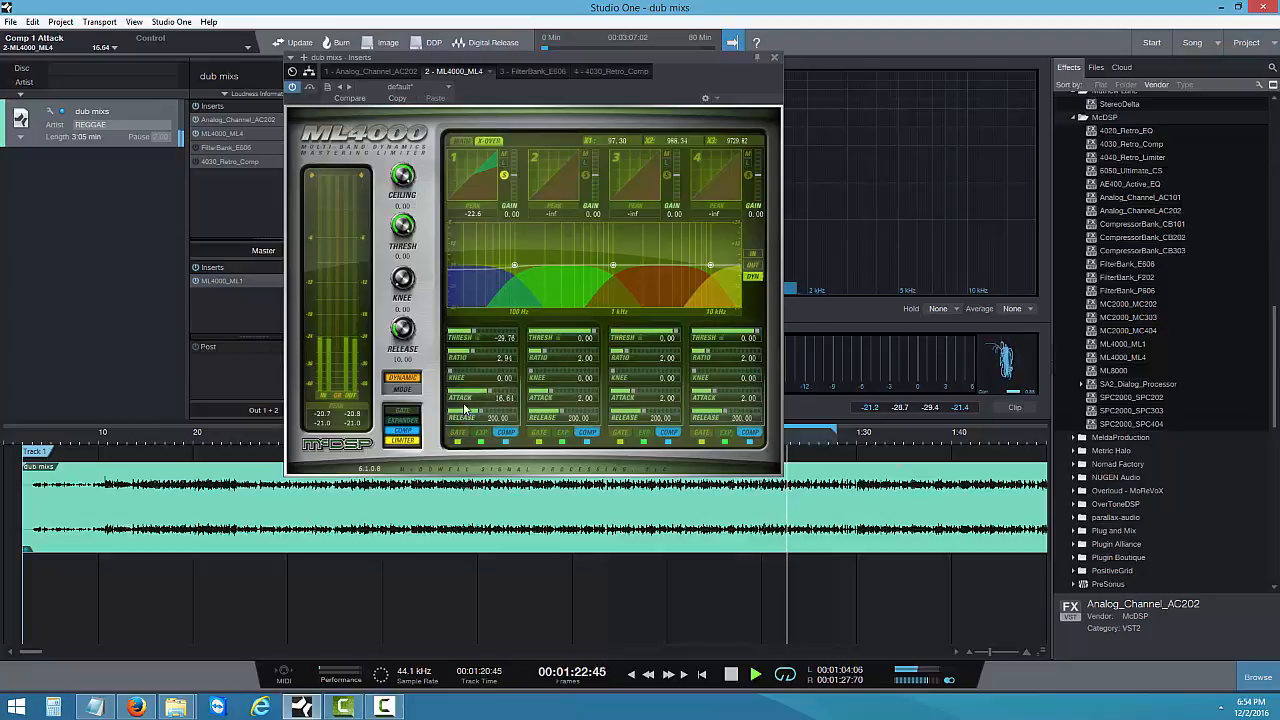
left_click_drag(494, 400, 492, 396)
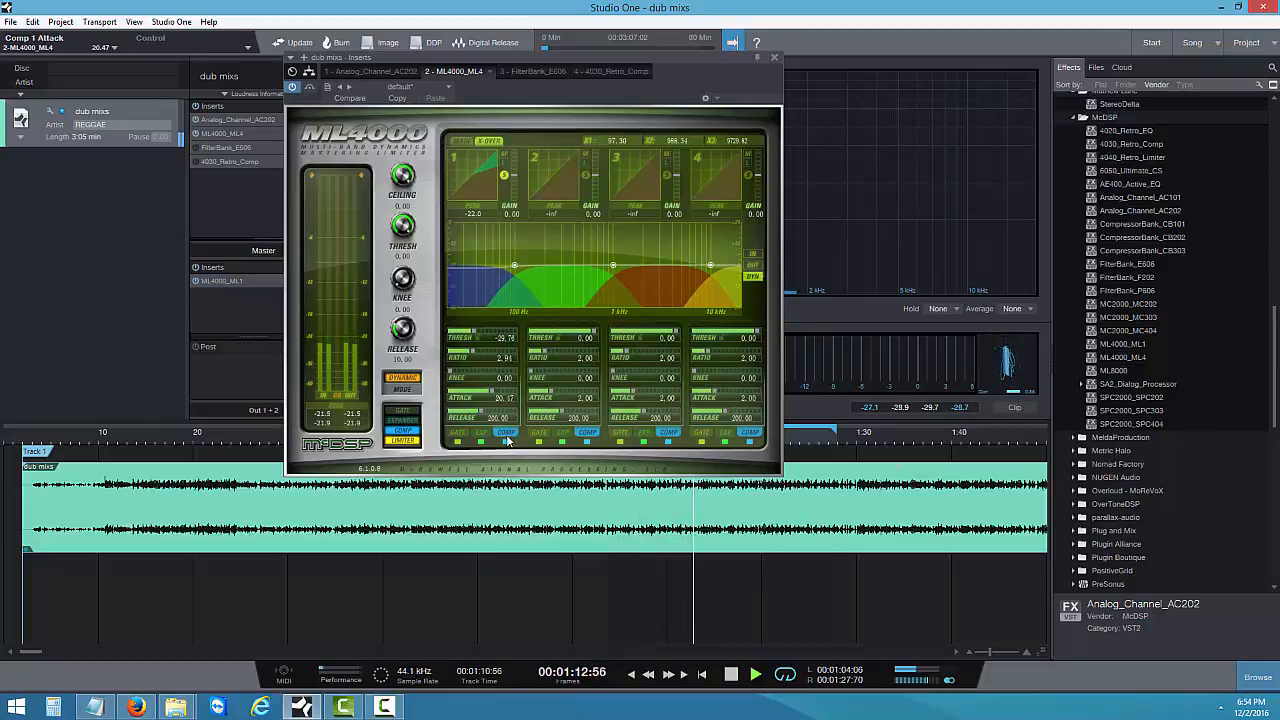
left_click(504, 175)
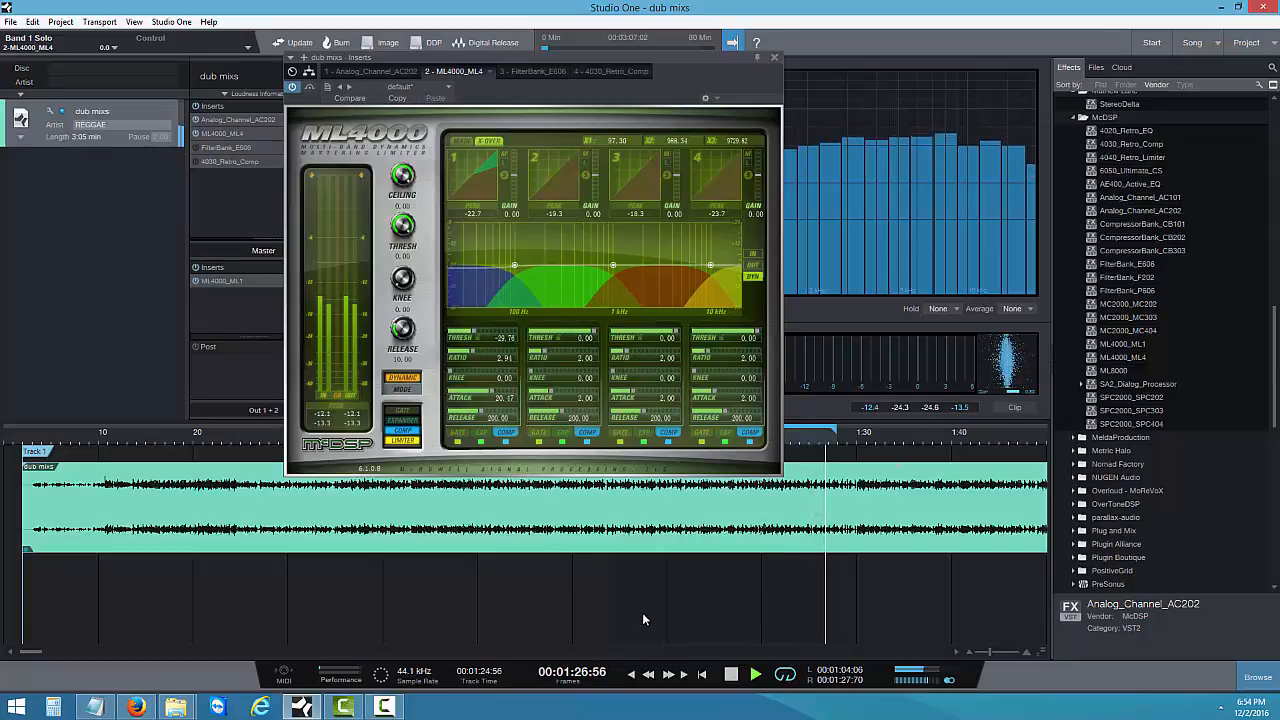
left_click(731, 674)
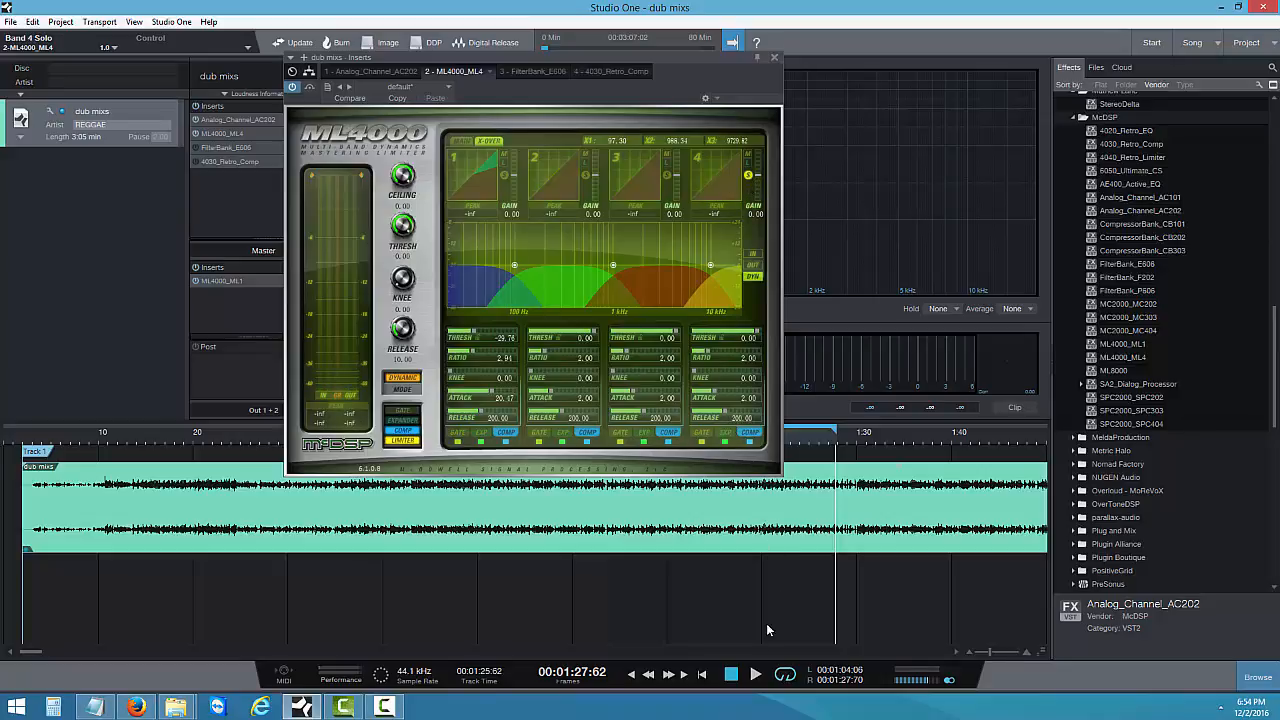
With band 4 soloed during playback, set its compressor attack to 9.57, ratio to 1.57, knee to 88, and threshold to -37.44
left_click(757, 678)
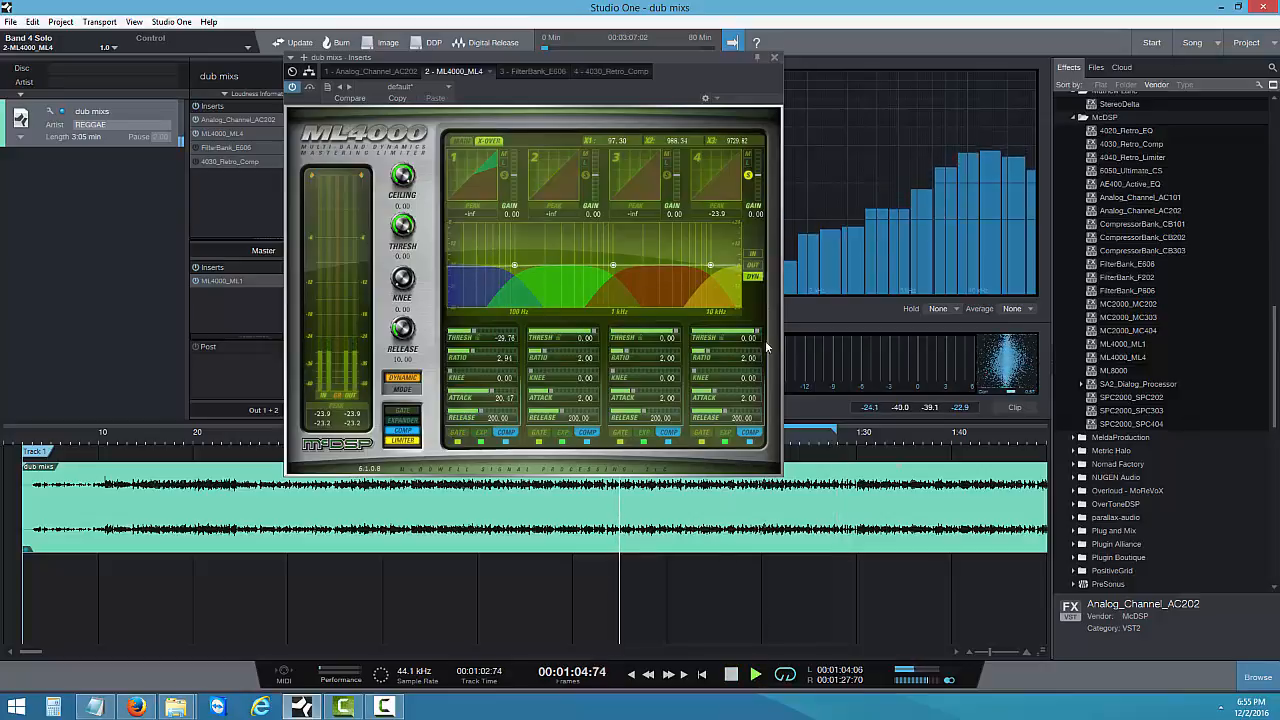
left_click_drag(716, 390, 729, 392)
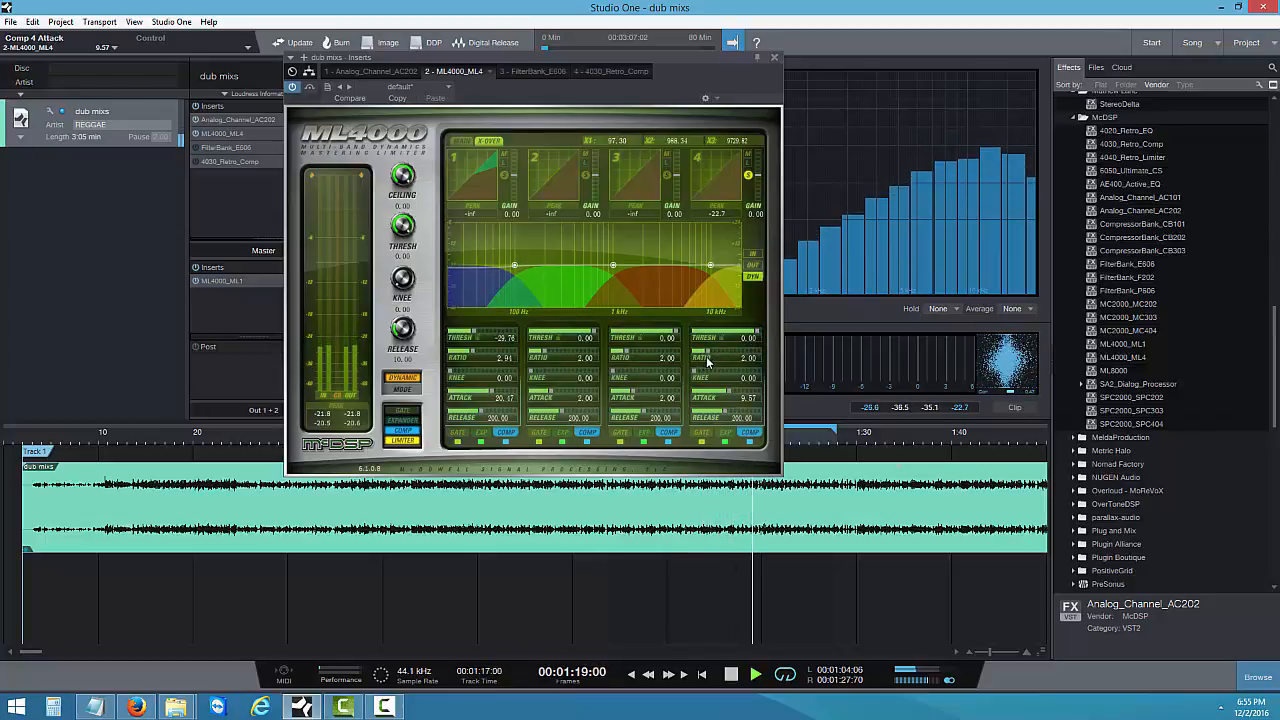
mouse_move(705, 351)
left_mouse_down()
mouse_move(731, 357)
mouse_move(708, 356)
left_mouse_up()
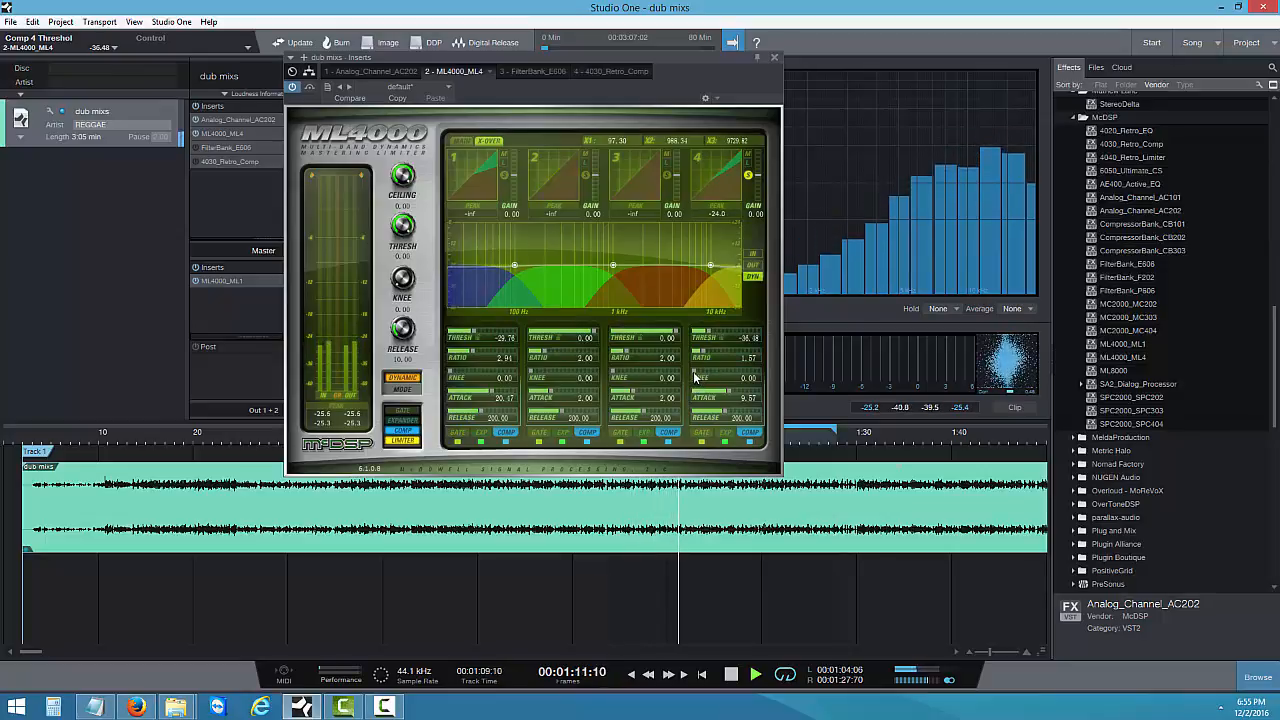
left_click_drag(693, 371, 819, 368)
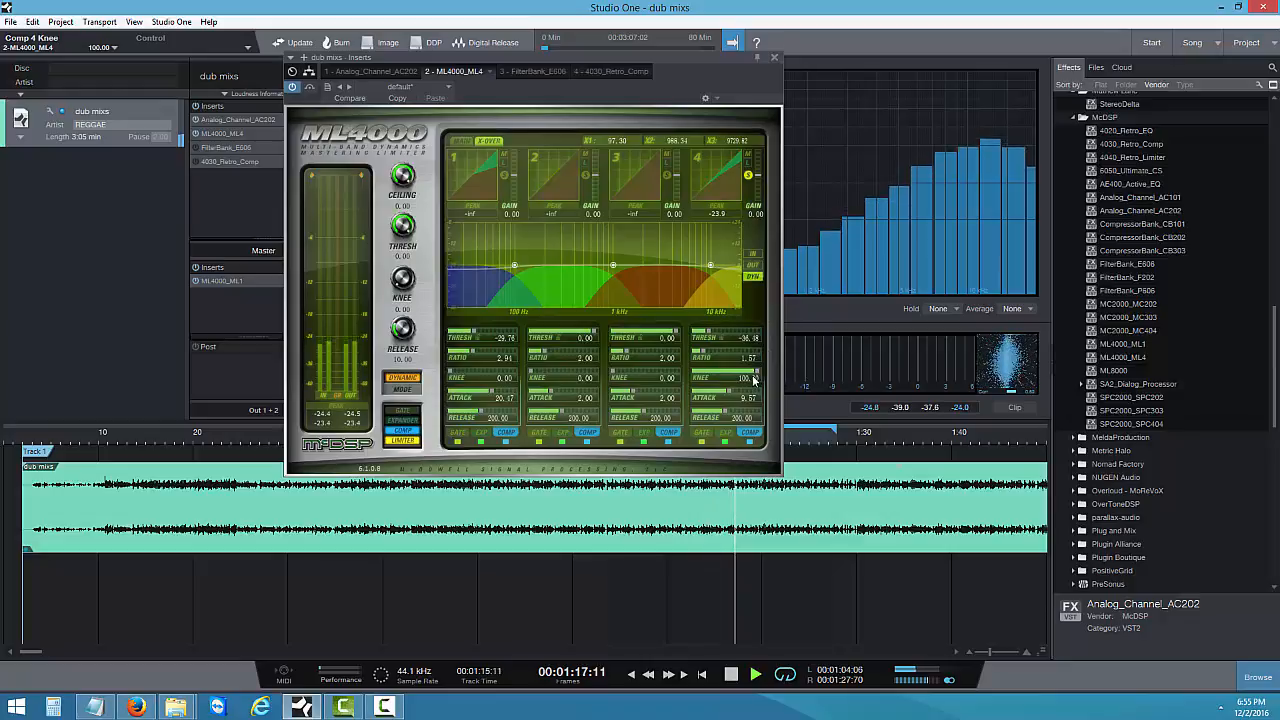
left_click_drag(752, 377, 747, 378)
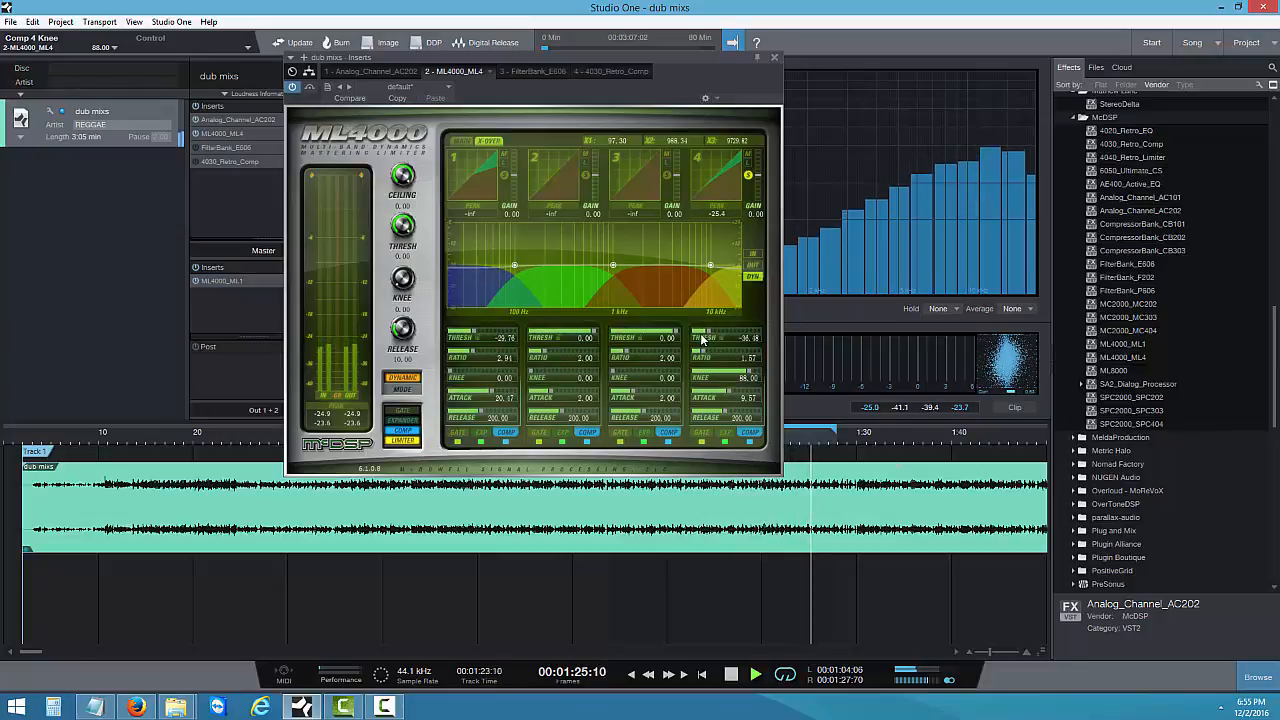
left_click_drag(707, 334, 705, 336)
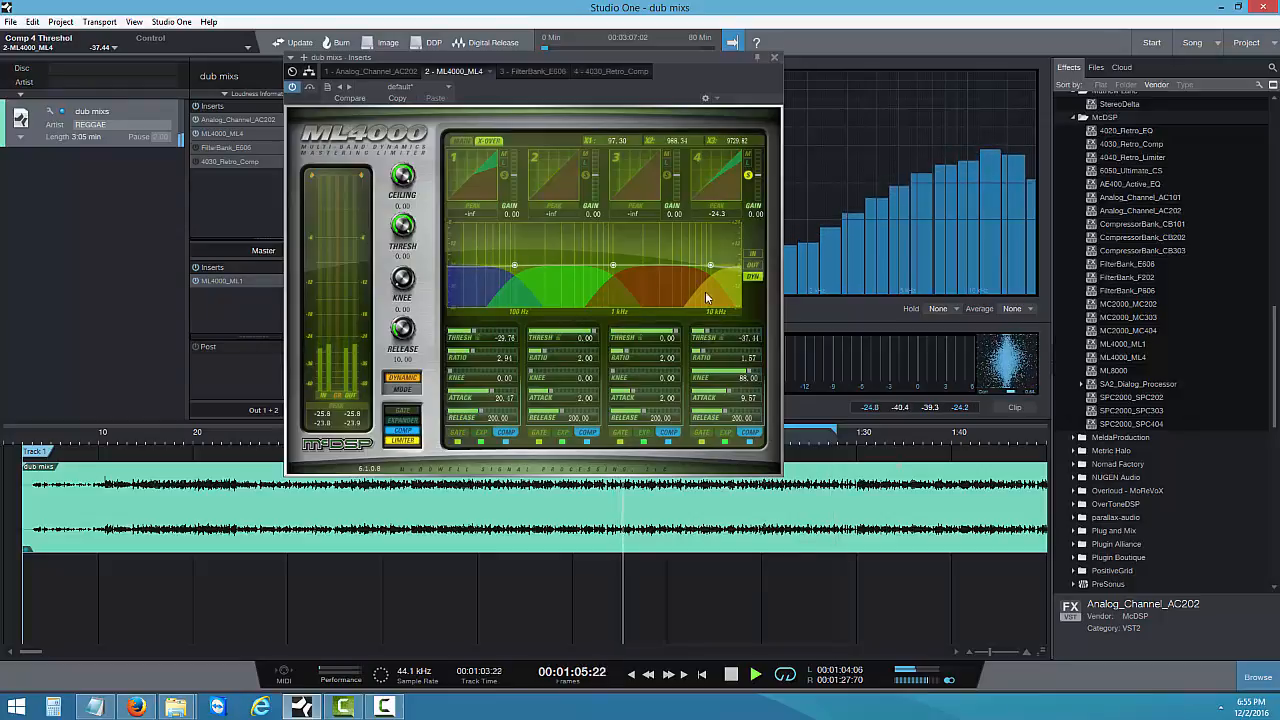
Lower the X3 crossover slightly, set band 4's ratio to 1.66 and release to 109.91, unsolo the band, and stop playback
left_click_drag(711, 266, 703, 280)
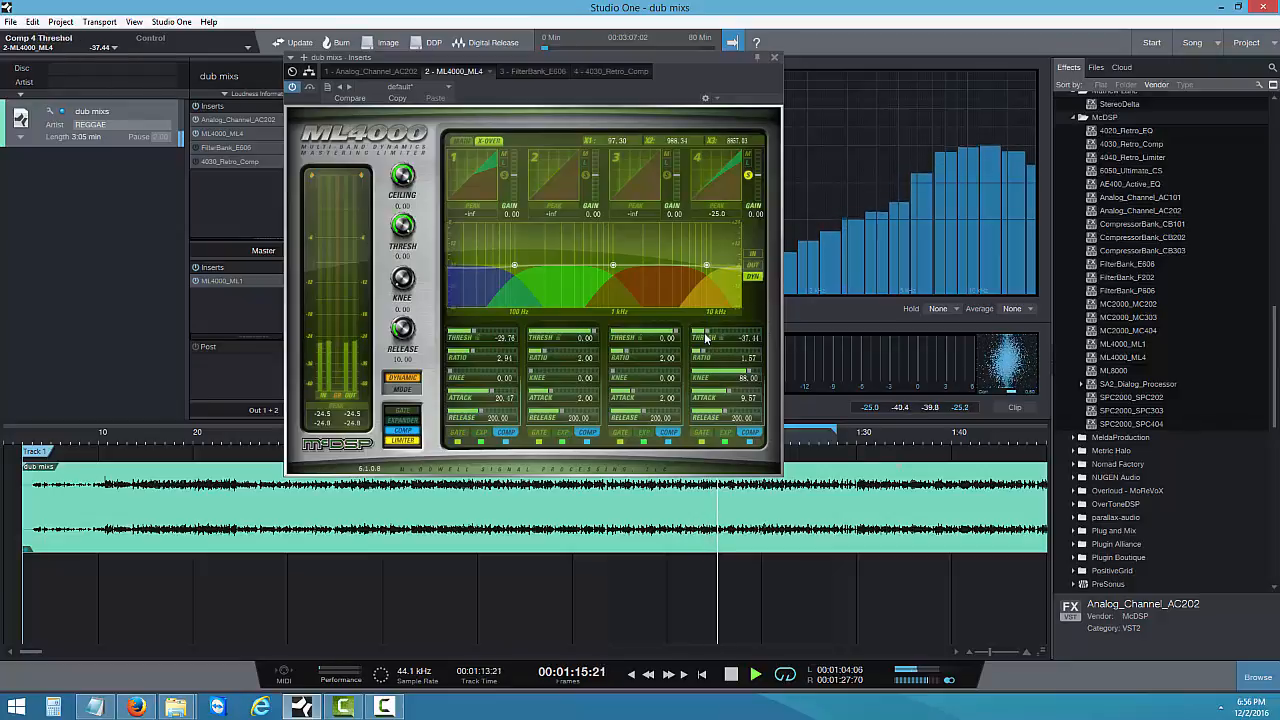
left_click_drag(702, 354, 705, 354)
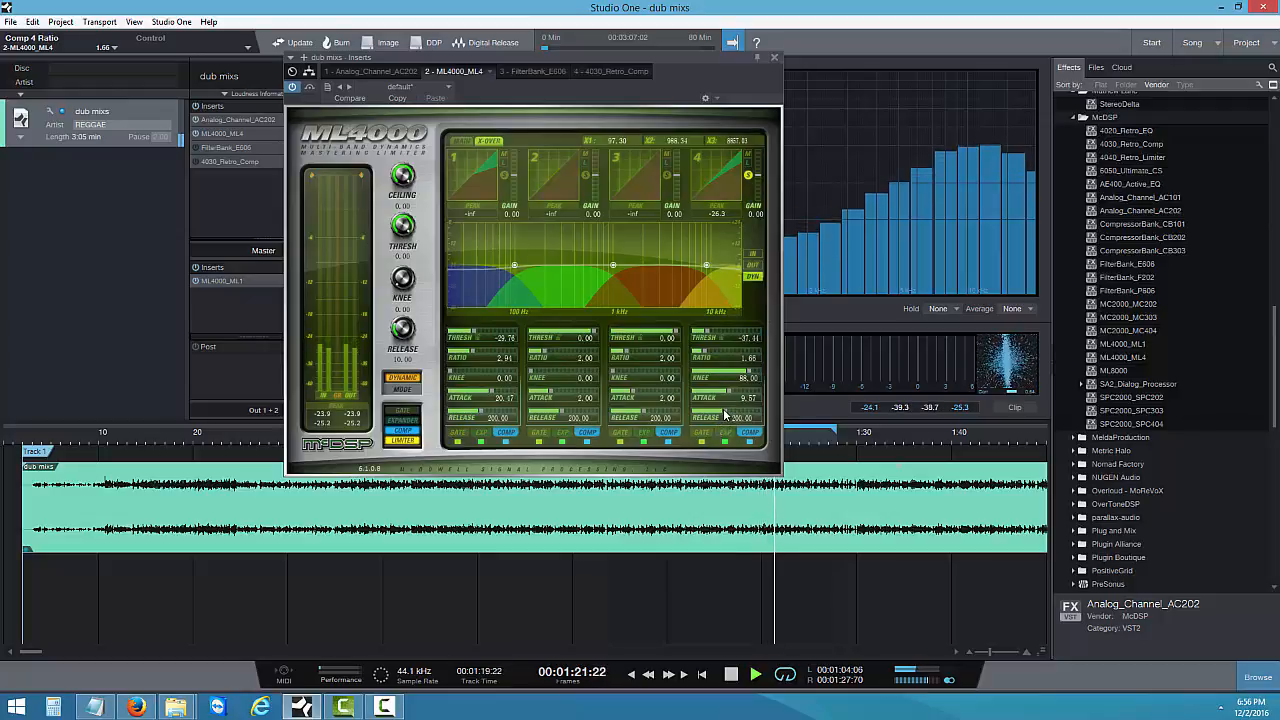
left_click_drag(725, 415, 722, 411)
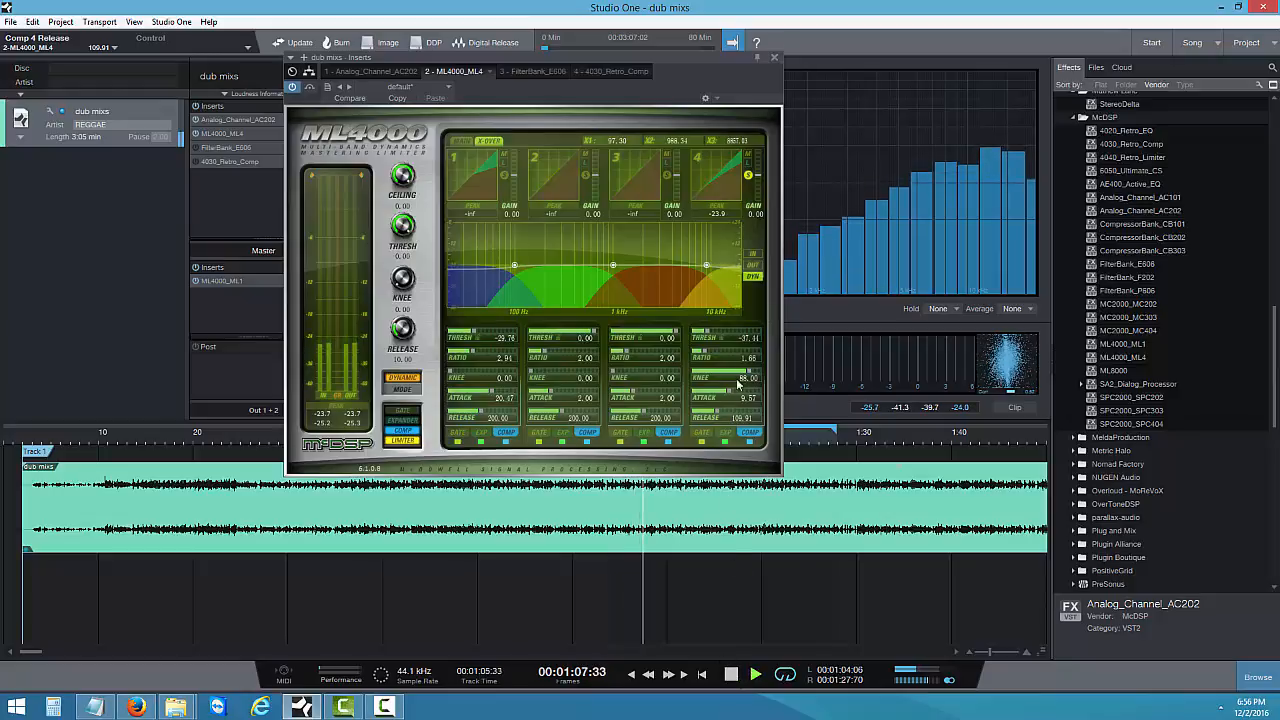
left_click(749, 176)
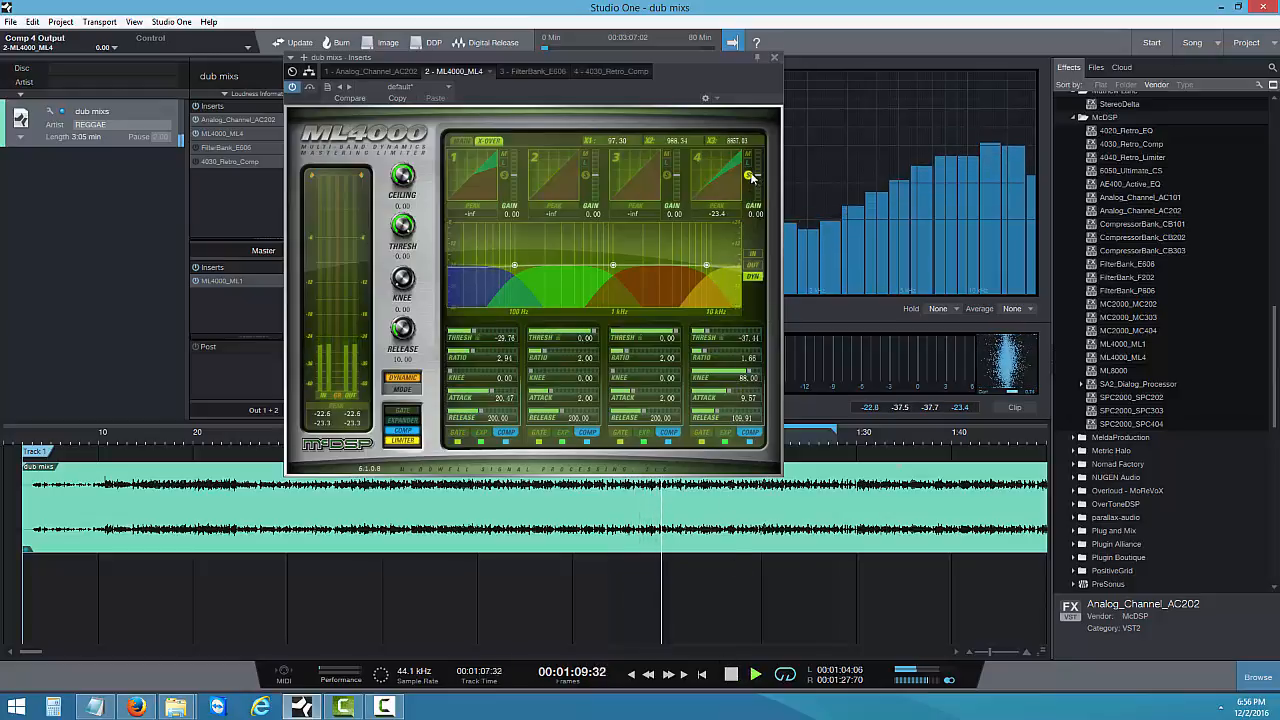
left_click(750, 176)
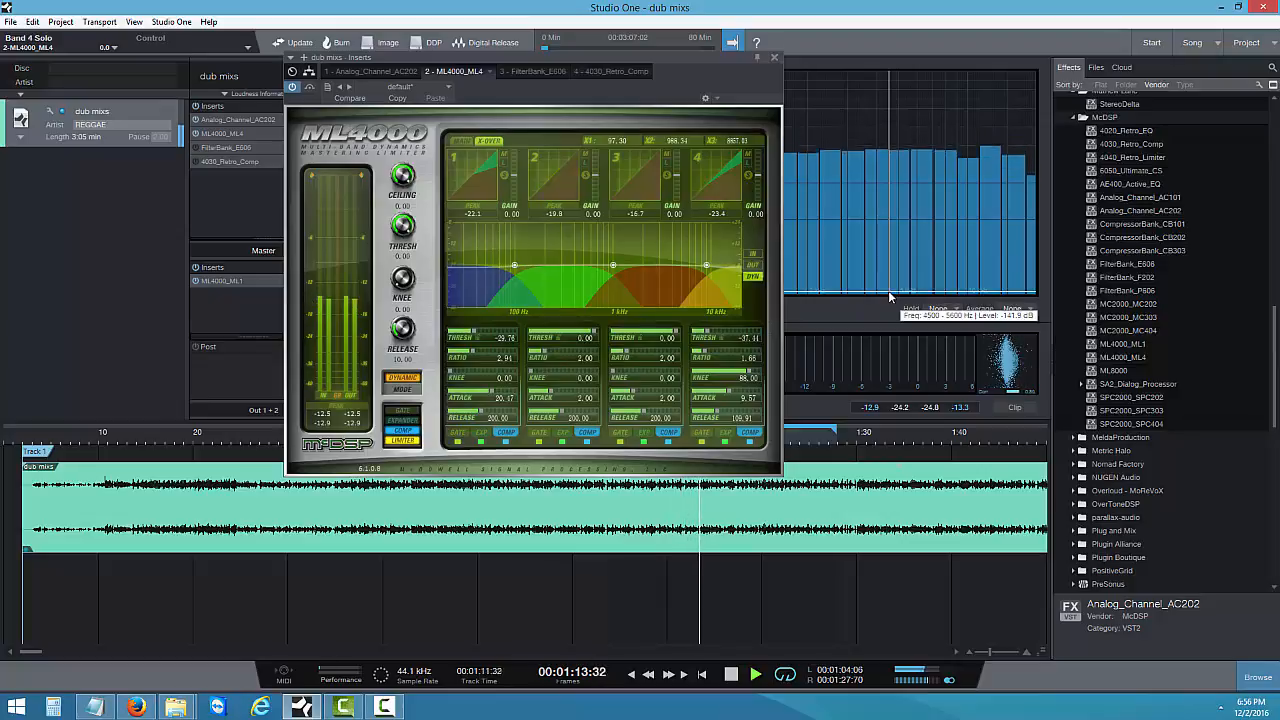
left_click(729, 673)
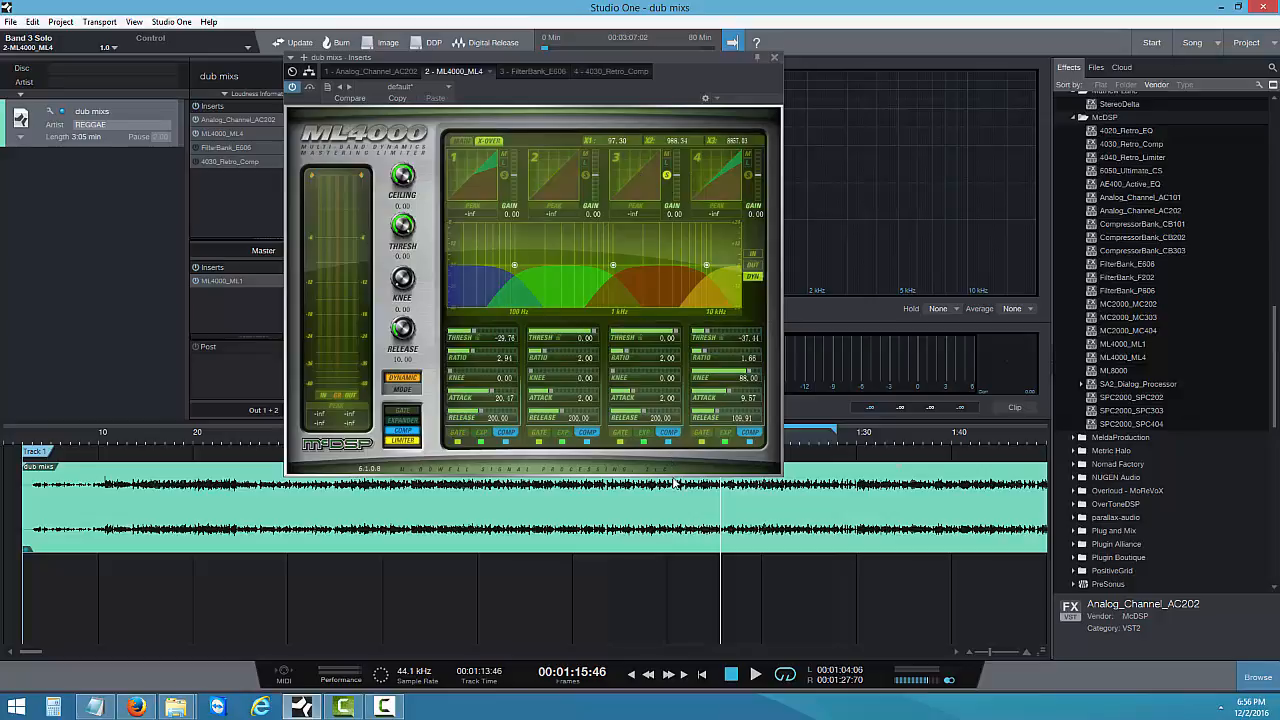
Play the mix with band 3 soloed, set its threshold to -30.24, knee to 62, and release to 100.24, and unsolo it
left_click(757, 675)
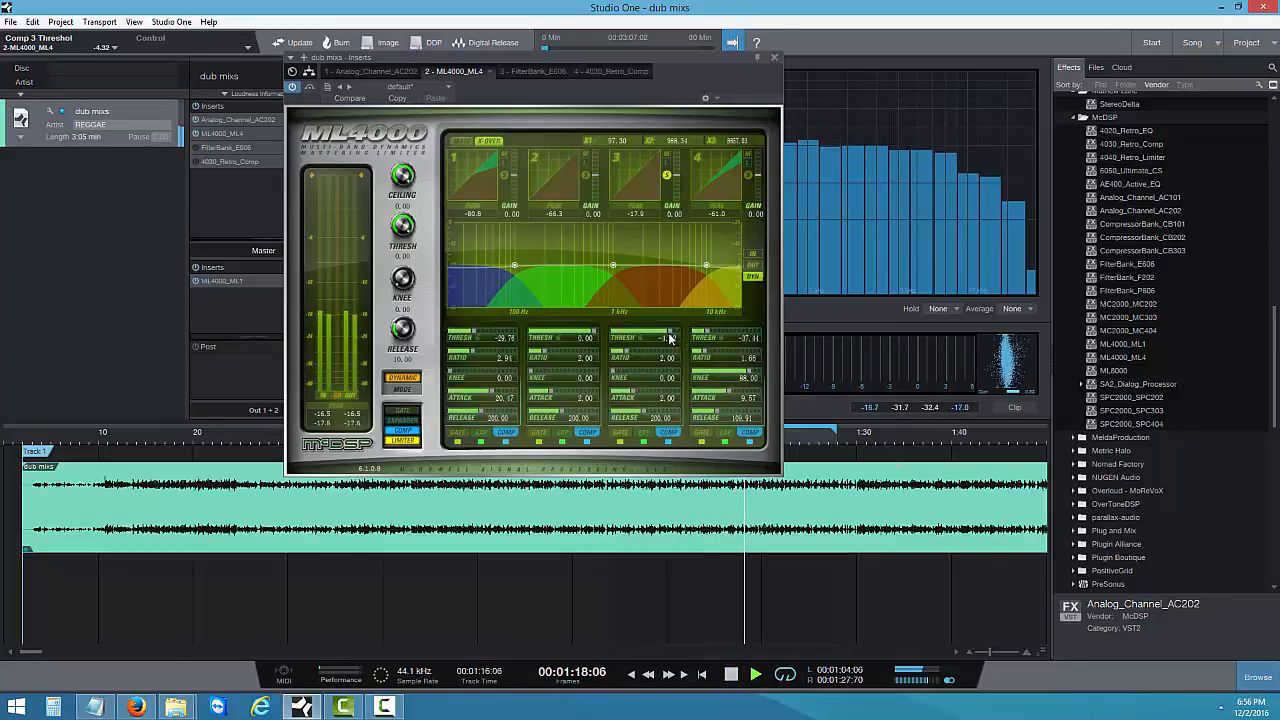
left_click_drag(670, 338, 635, 352)
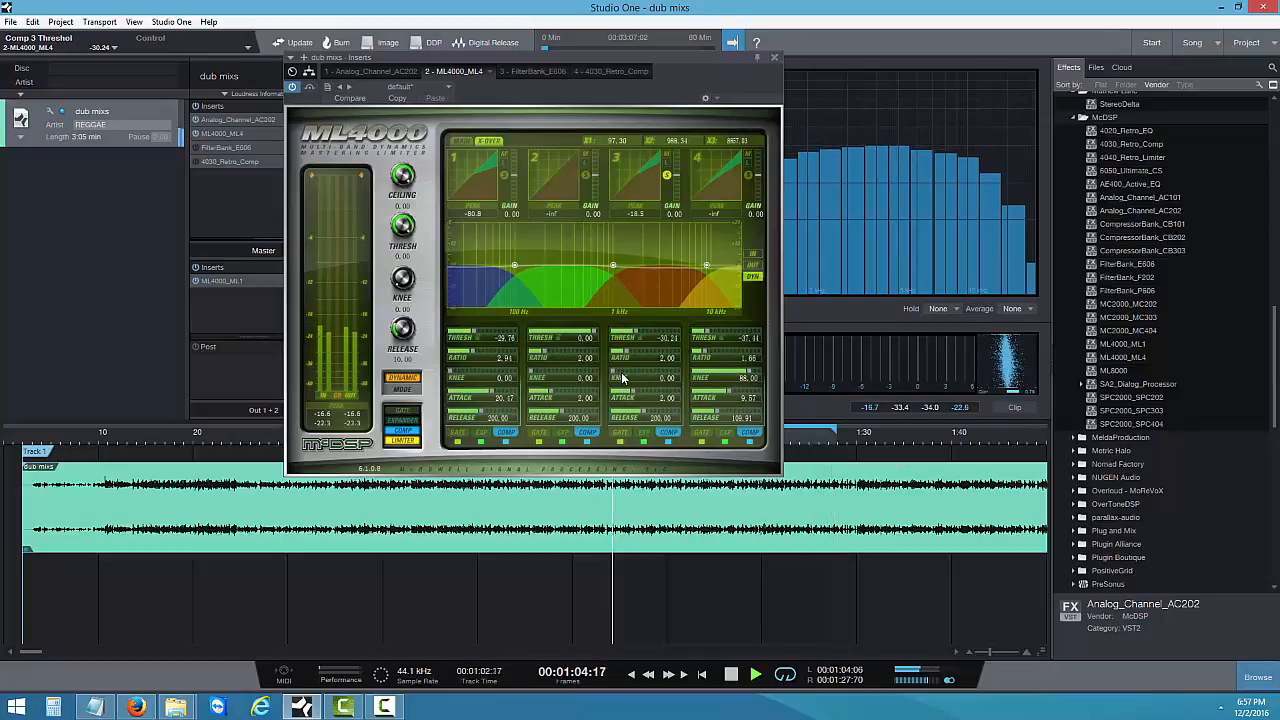
left_click_drag(611, 372, 653, 381)
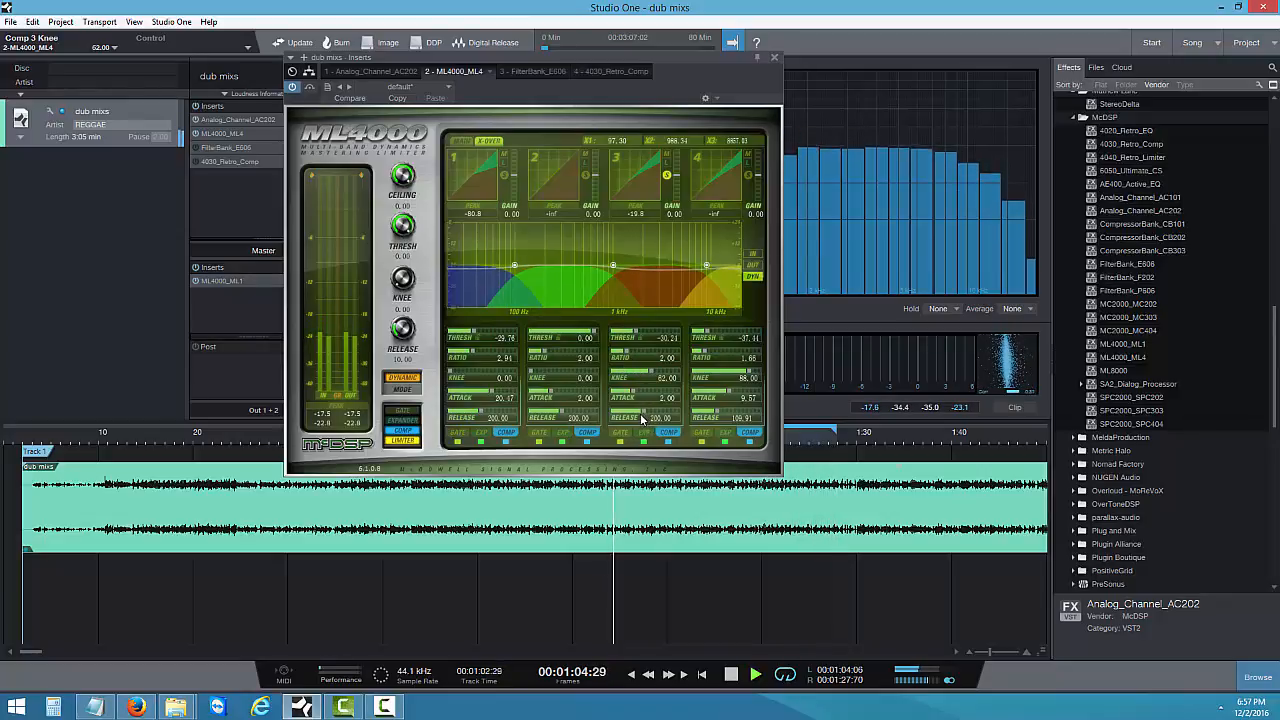
left_click_drag(640, 413, 636, 421)
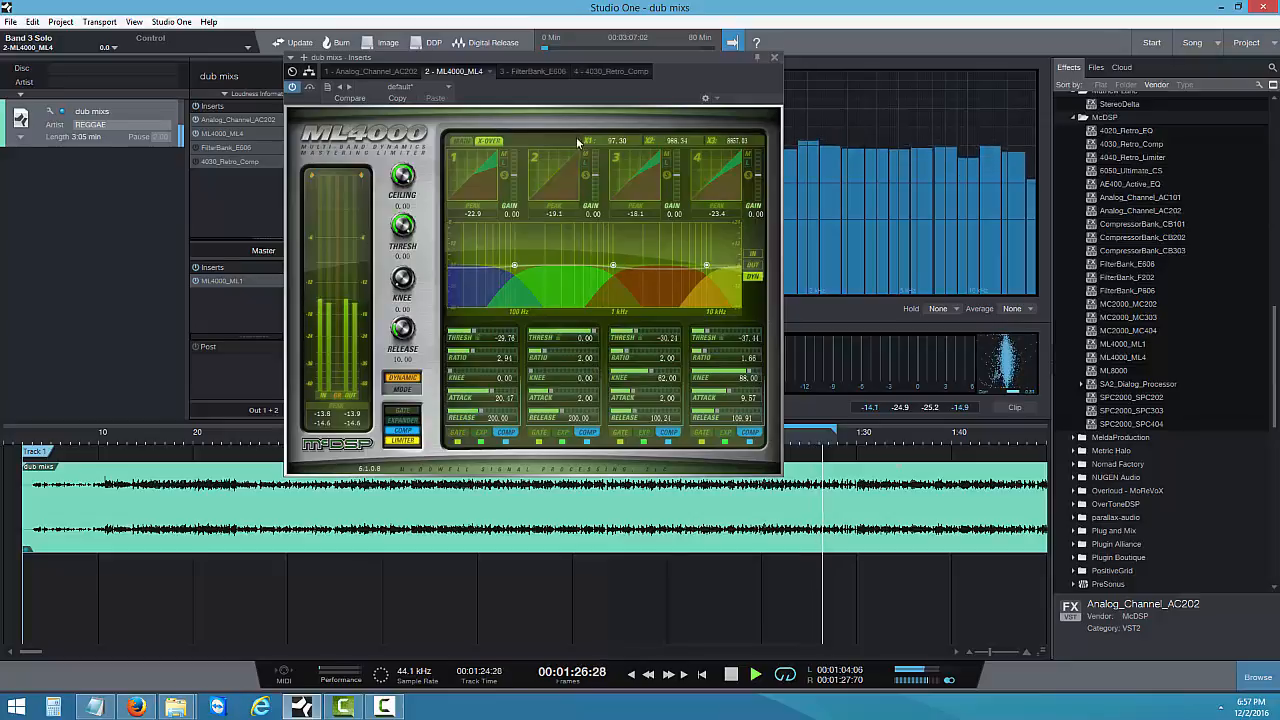
Solo band 2 and set its compressor threshold to -32.64 and knee to 33
left_click(585, 176)
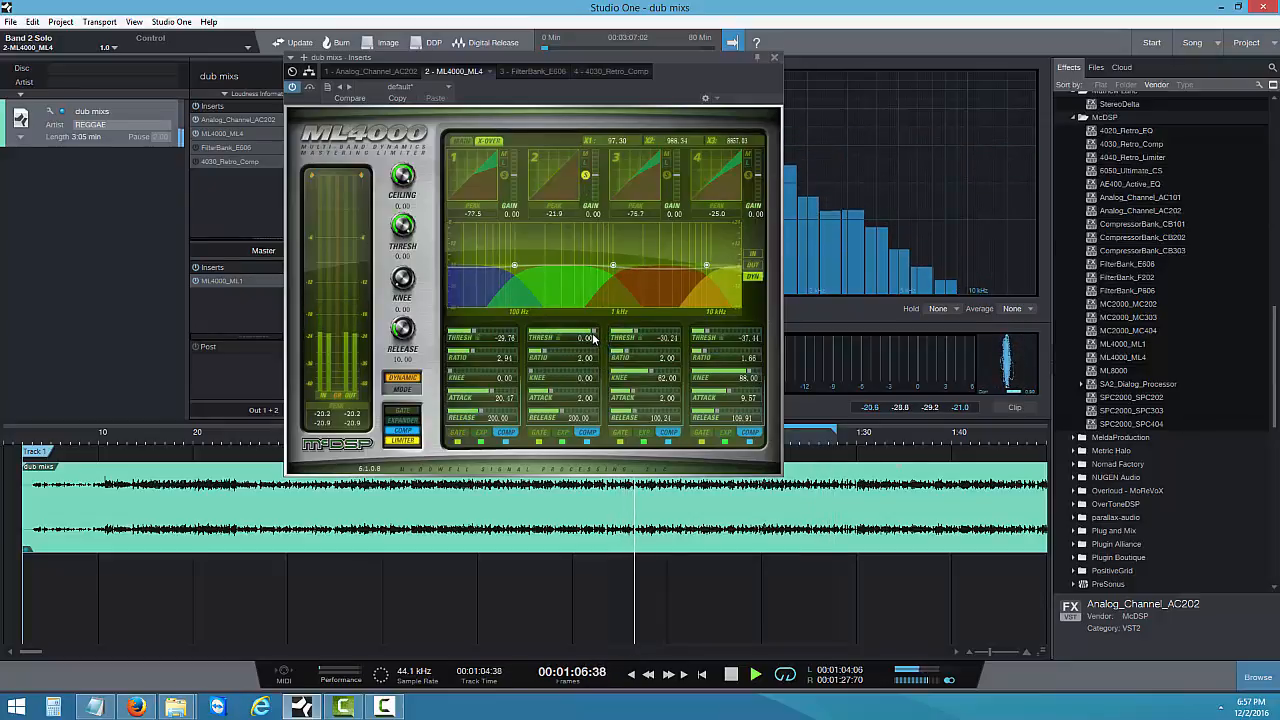
left_click_drag(594, 334, 547, 370)
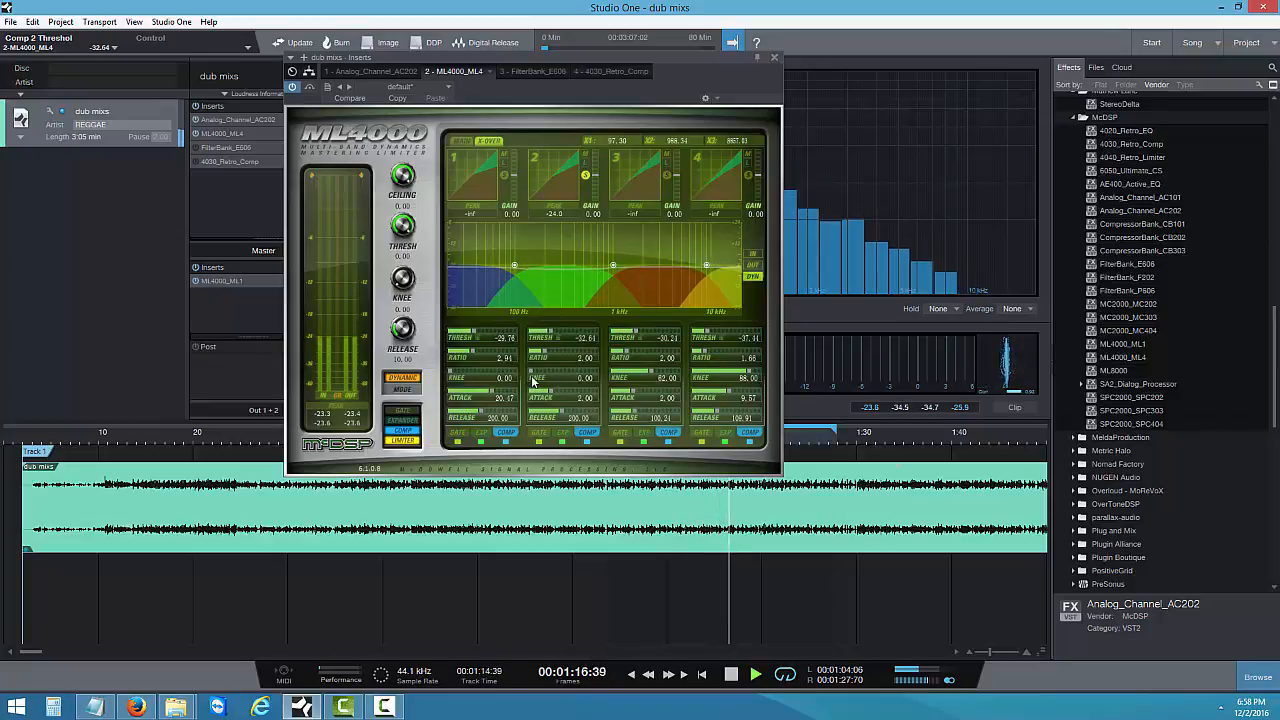
left_click_drag(528, 369, 549, 372)
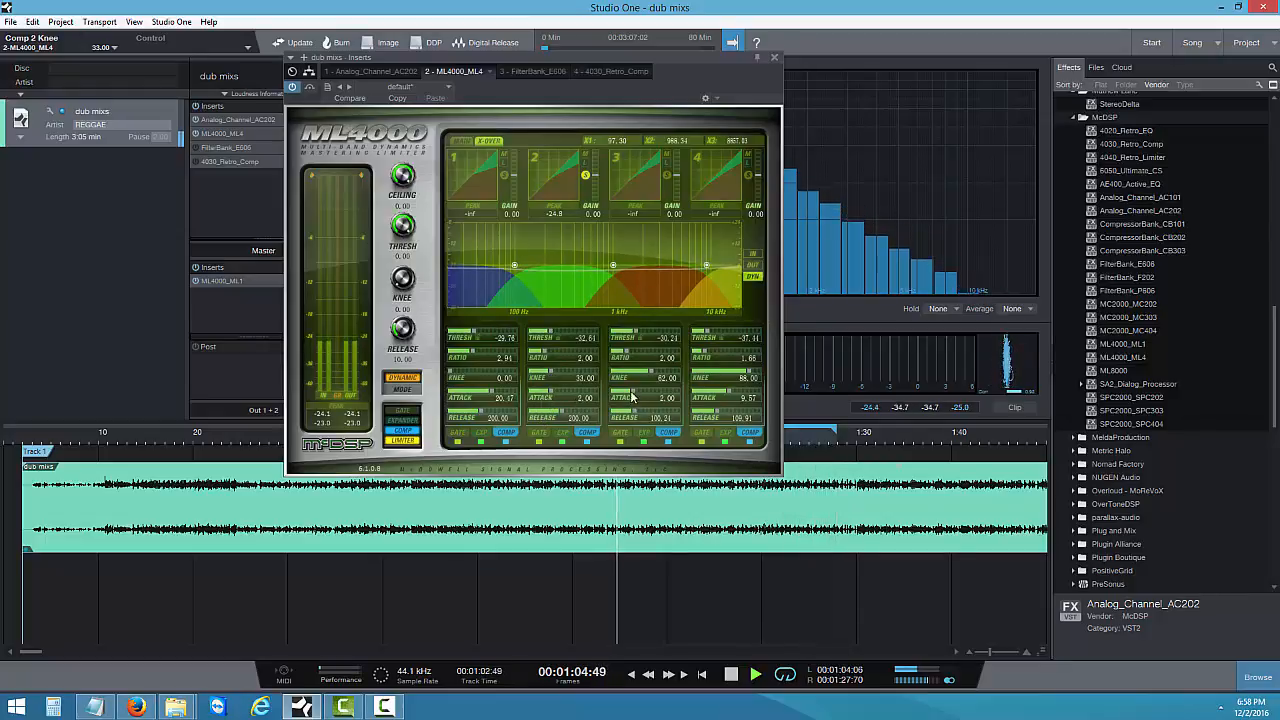
Set band 3's compressor attack to 6.78, compare the full mix with the ML4000 ML4 bypassed and active, and stop playback
left_click_drag(631, 391, 644, 393)
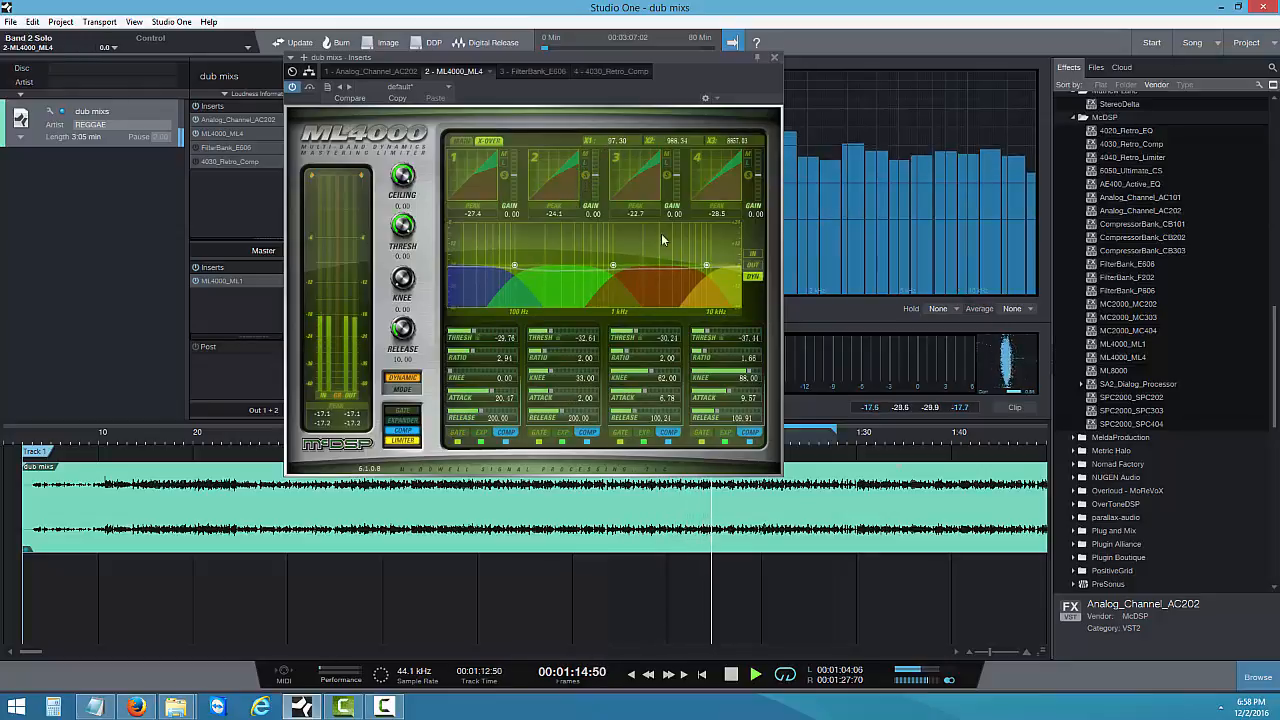
left_click(309, 87)
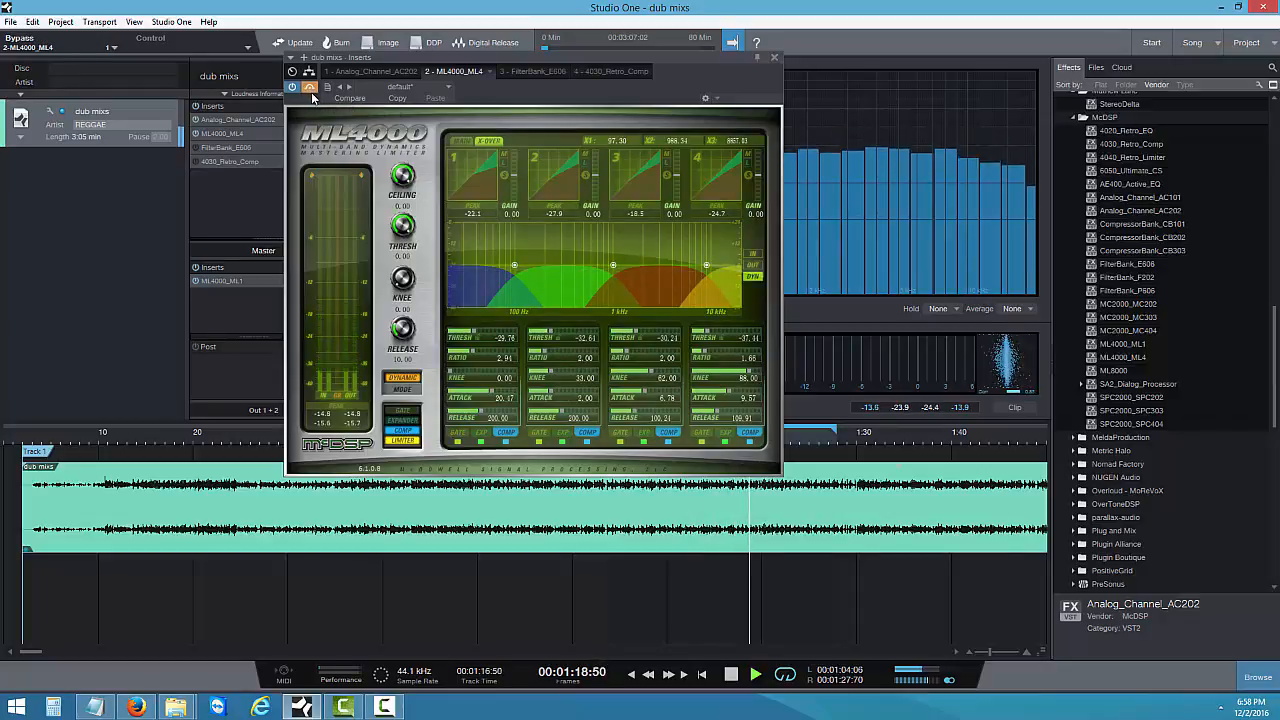
left_click(309, 87)
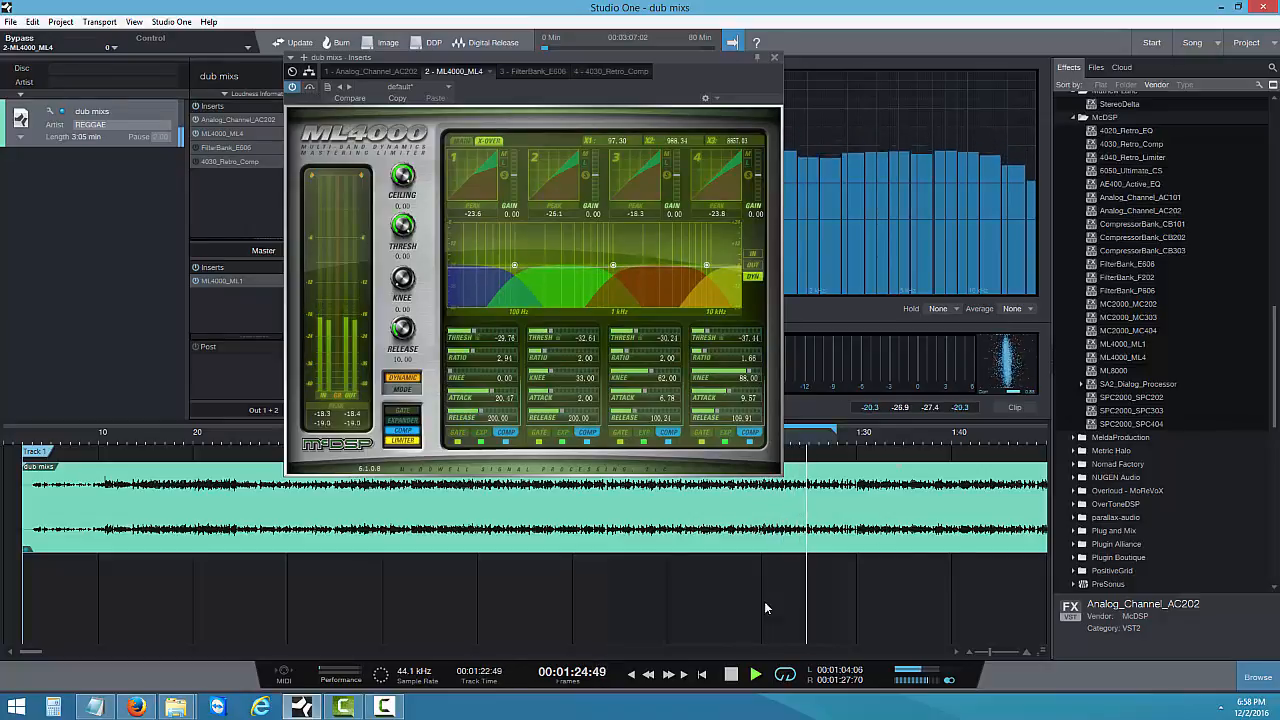
key("space")
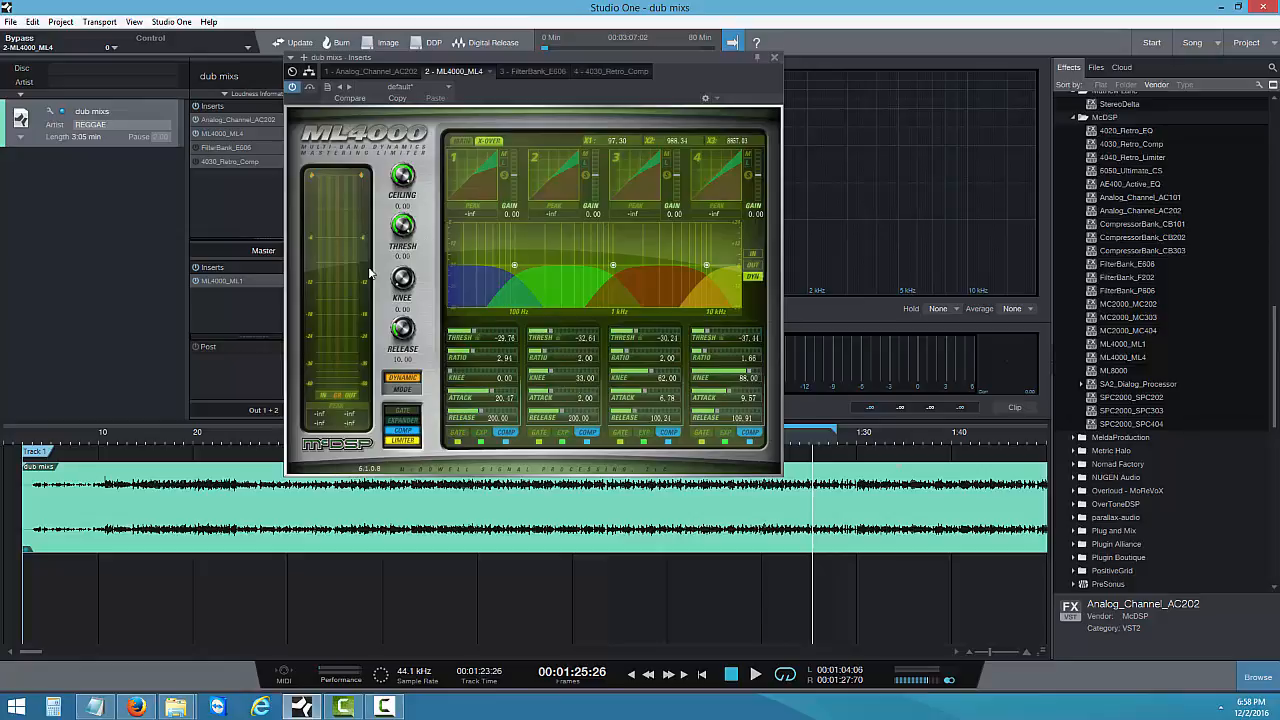
Play the mix and lower the ML4000 ML4 master limiter threshold to -2.44
left_click(756, 673)
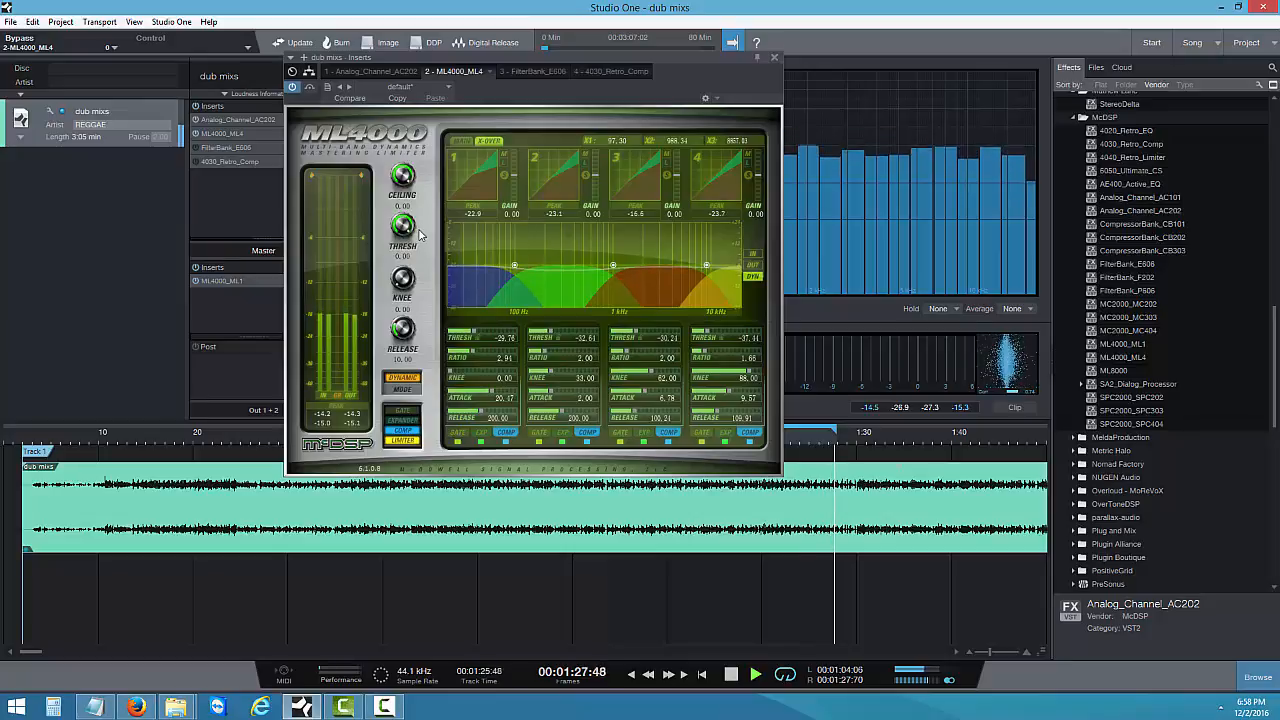
left_click_drag(400, 226, 406, 268)
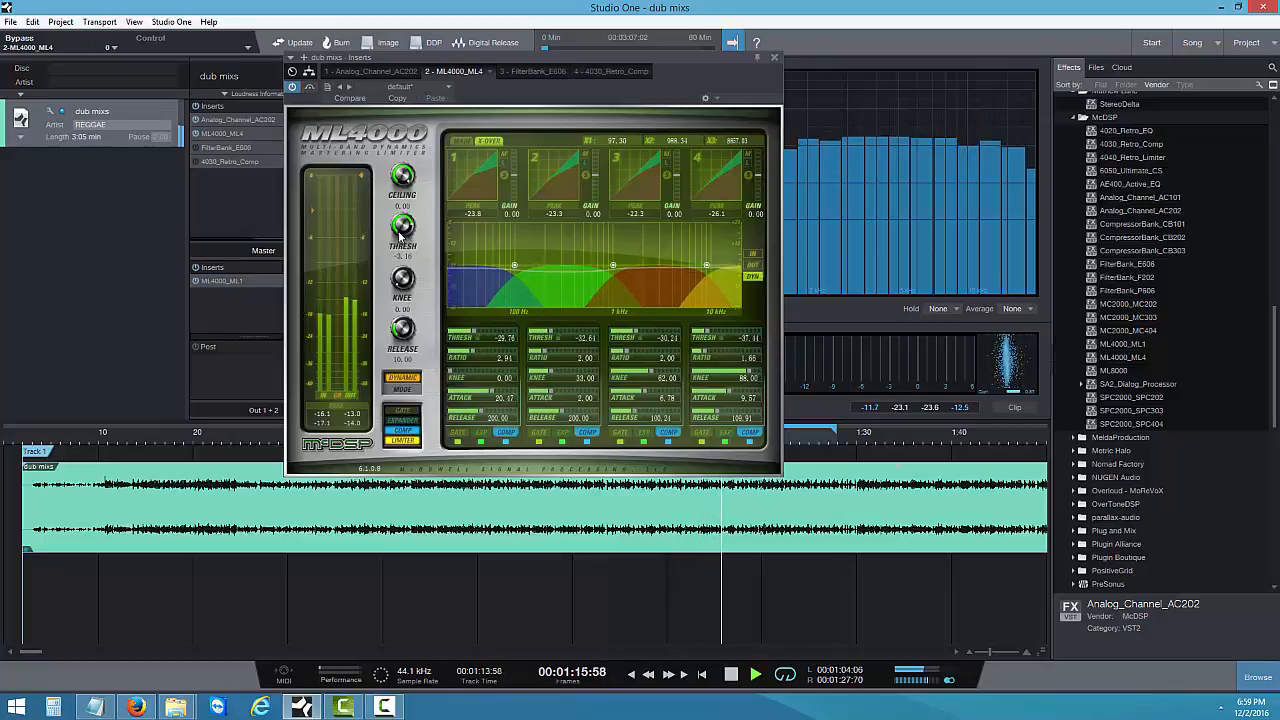
left_click_drag(400, 237, 398, 222)
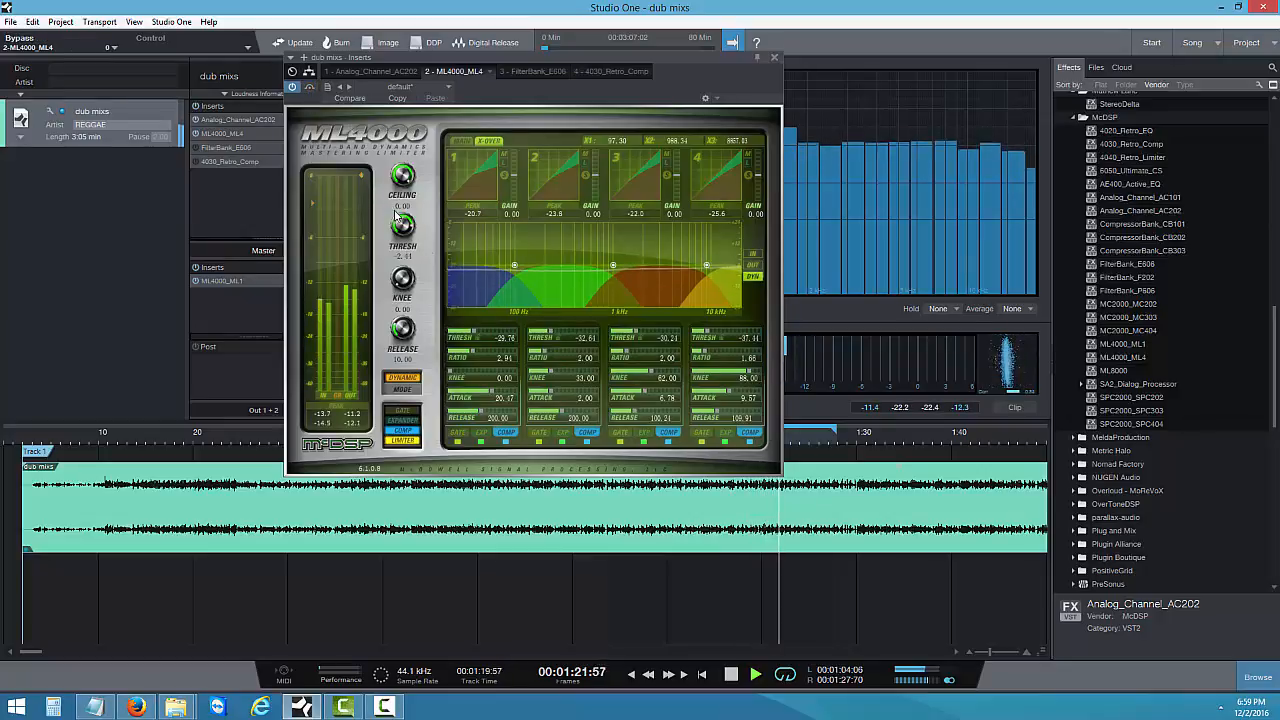
left_click(601, 532)
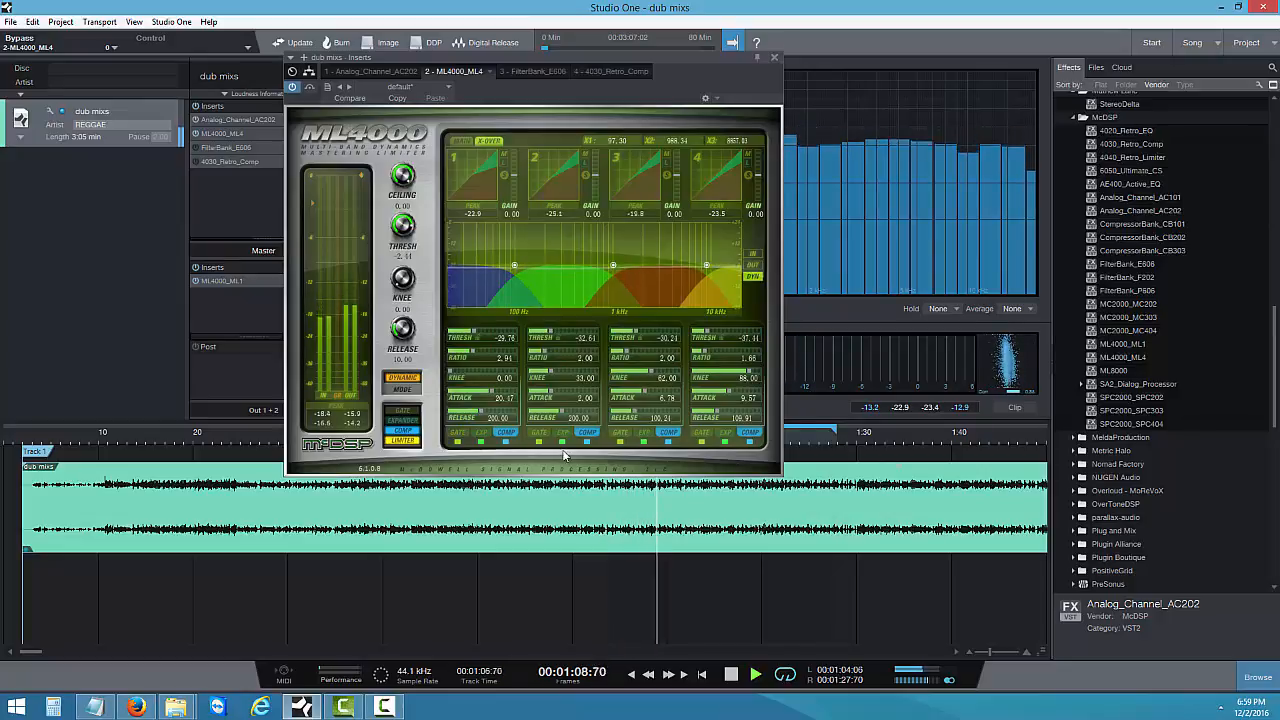
Compare the limited mix with the ML4000 ML4 bypassed and active, and stop playback
left_click(311, 89)
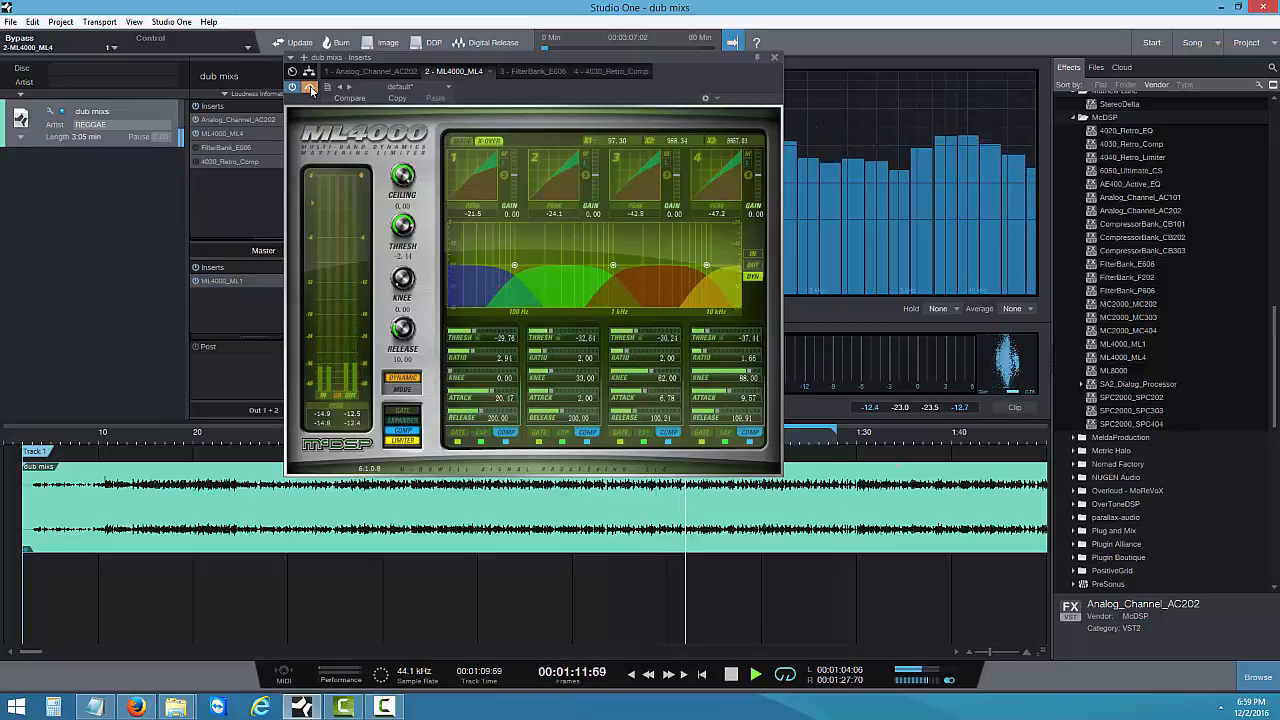
left_click(311, 89)
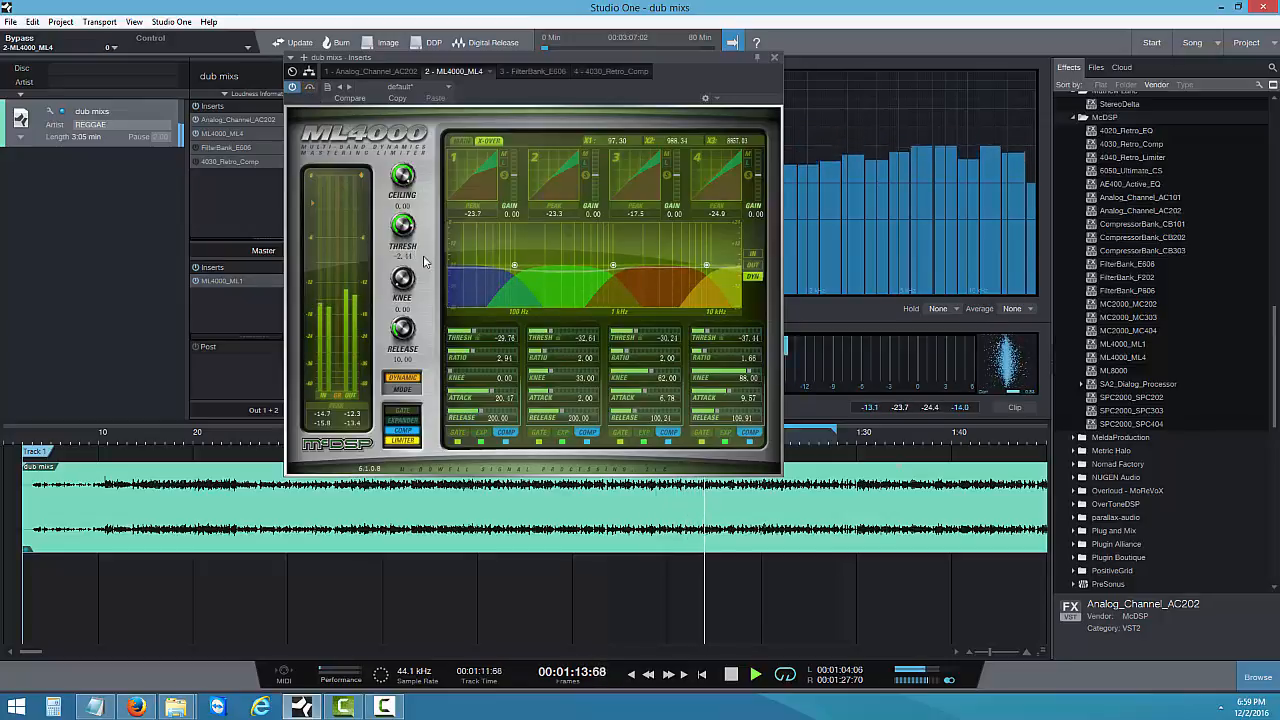
key("space")
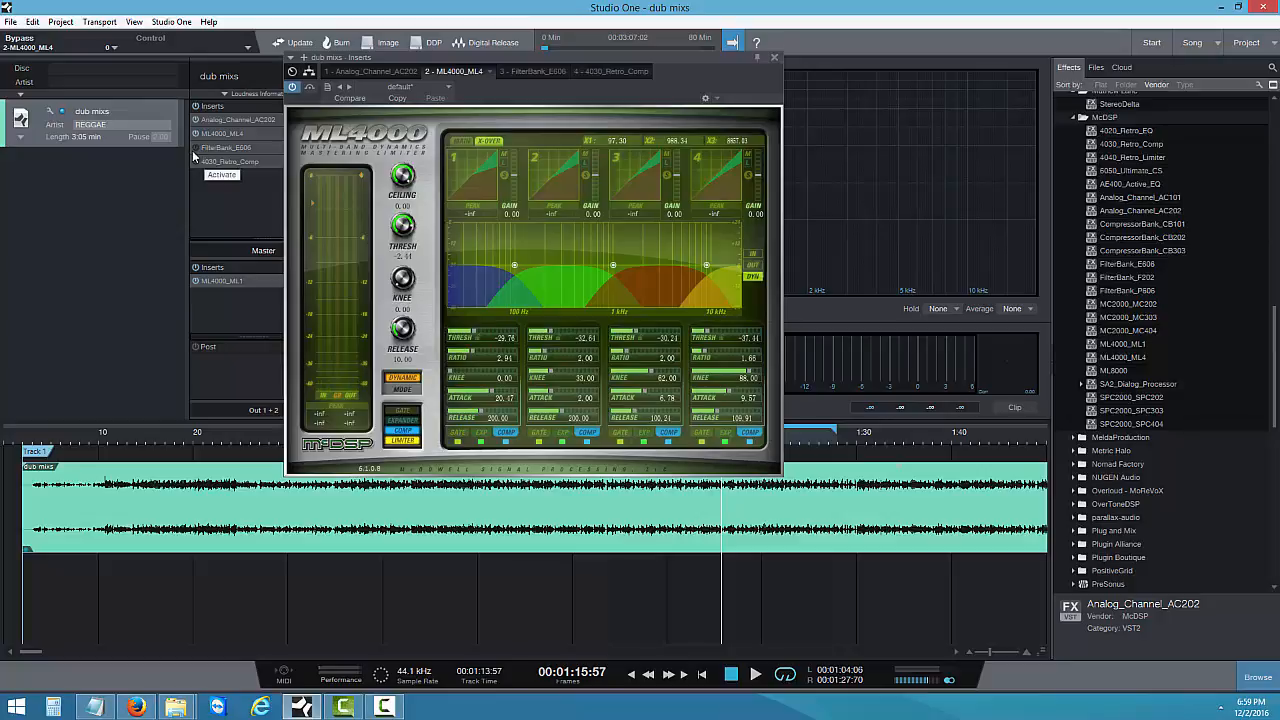
Activate the FilterBank_E606 insert, open its editor, and move the window clear of the inserts list
double_click(226, 160)
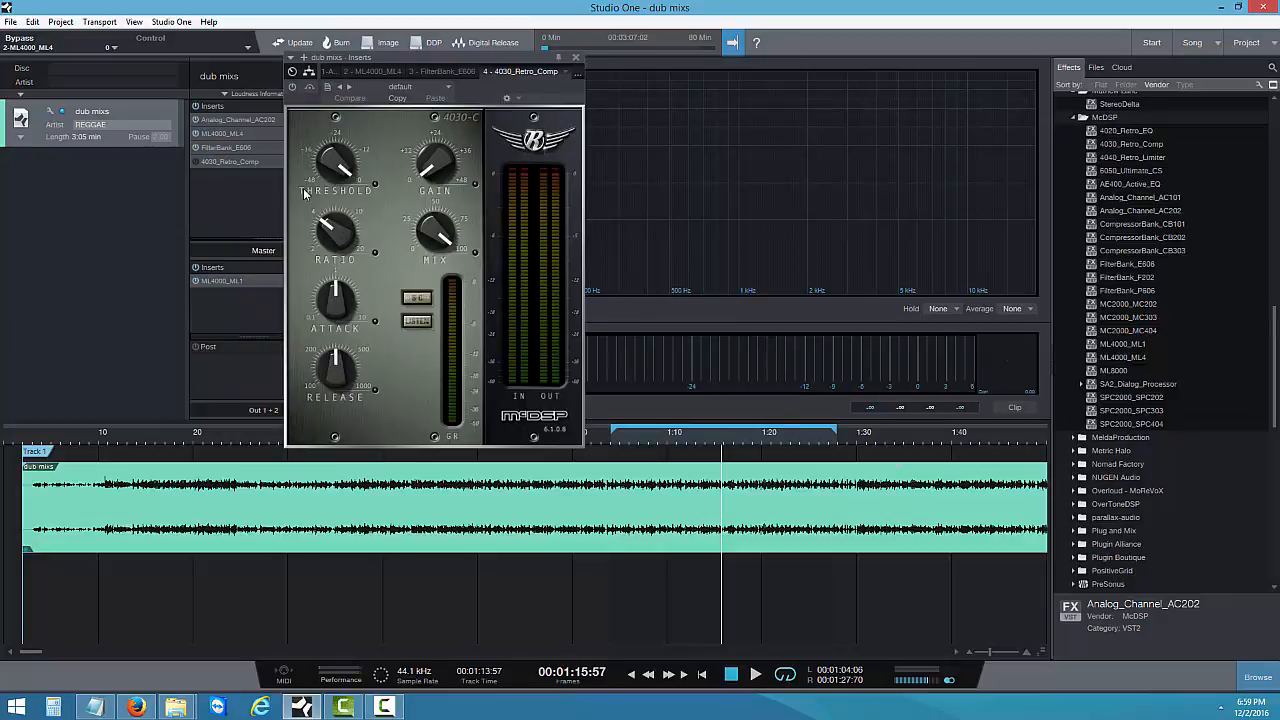
left_click(236, 147)
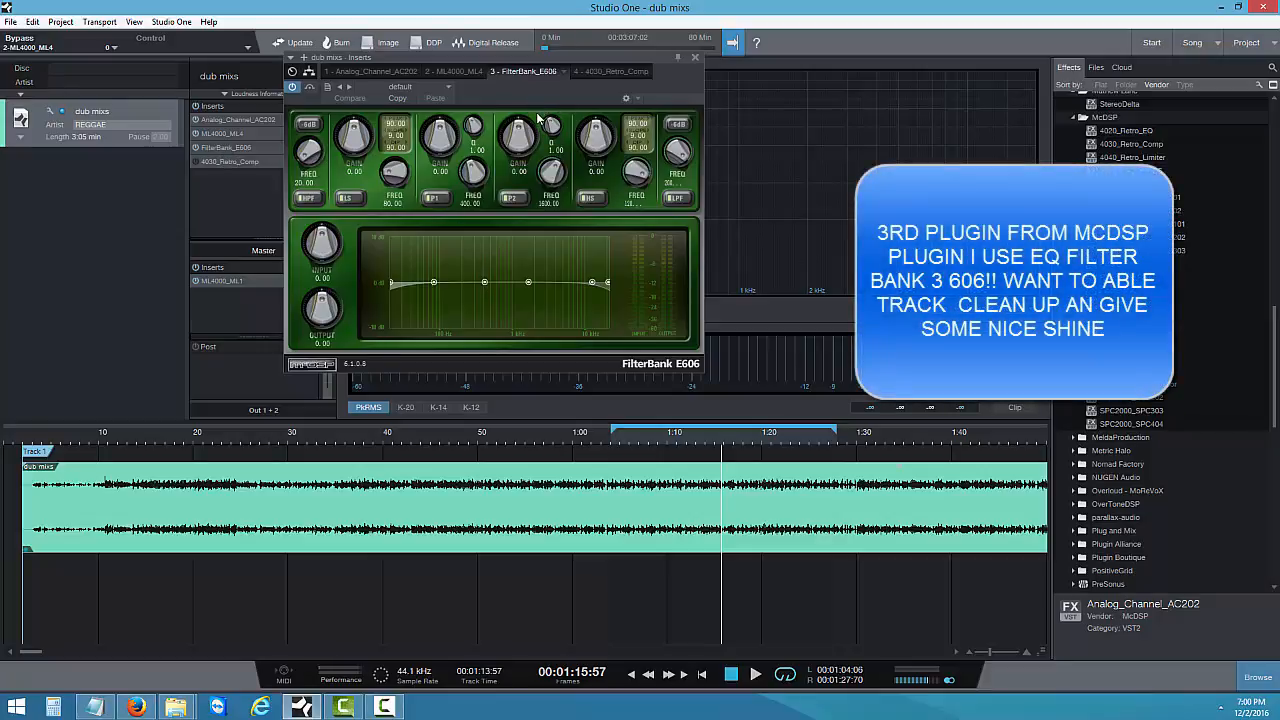
left_click_drag(544, 94, 663, 119)
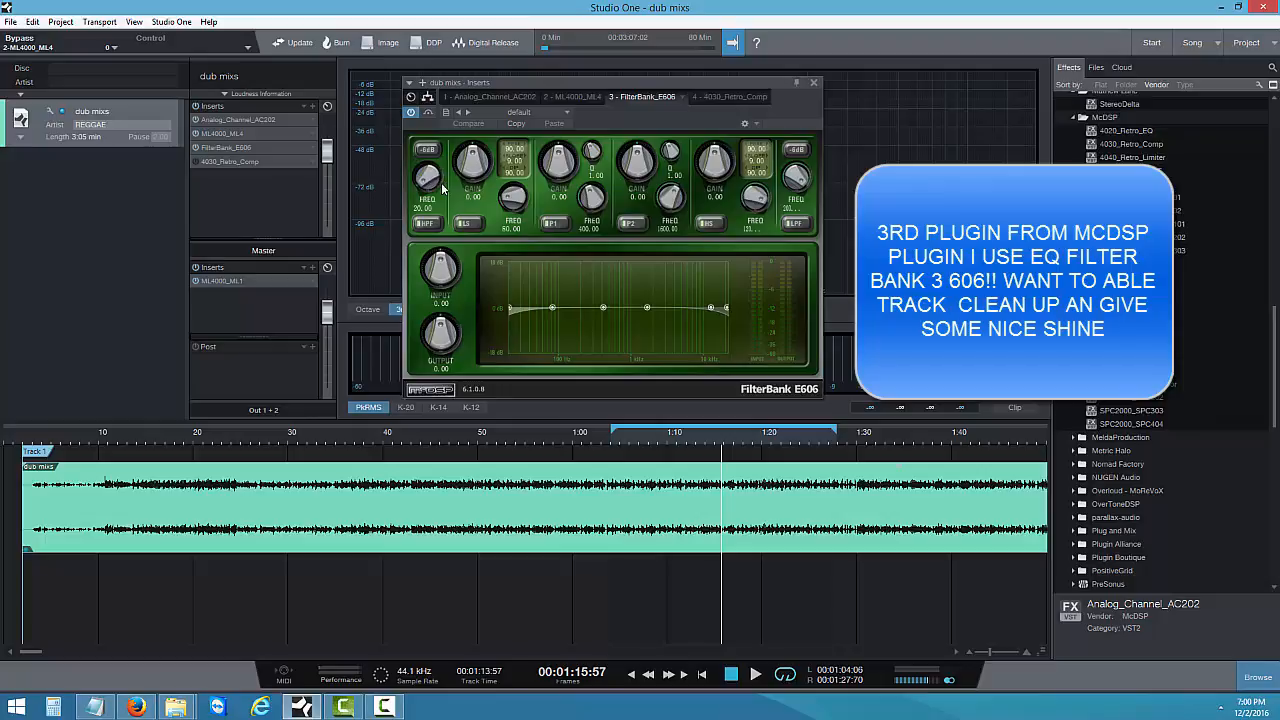
Set the E606 high-pass filter slope to 12 dB and its frequency to 34.76 Hz, and audition the mix briefly
left_click(433, 153)
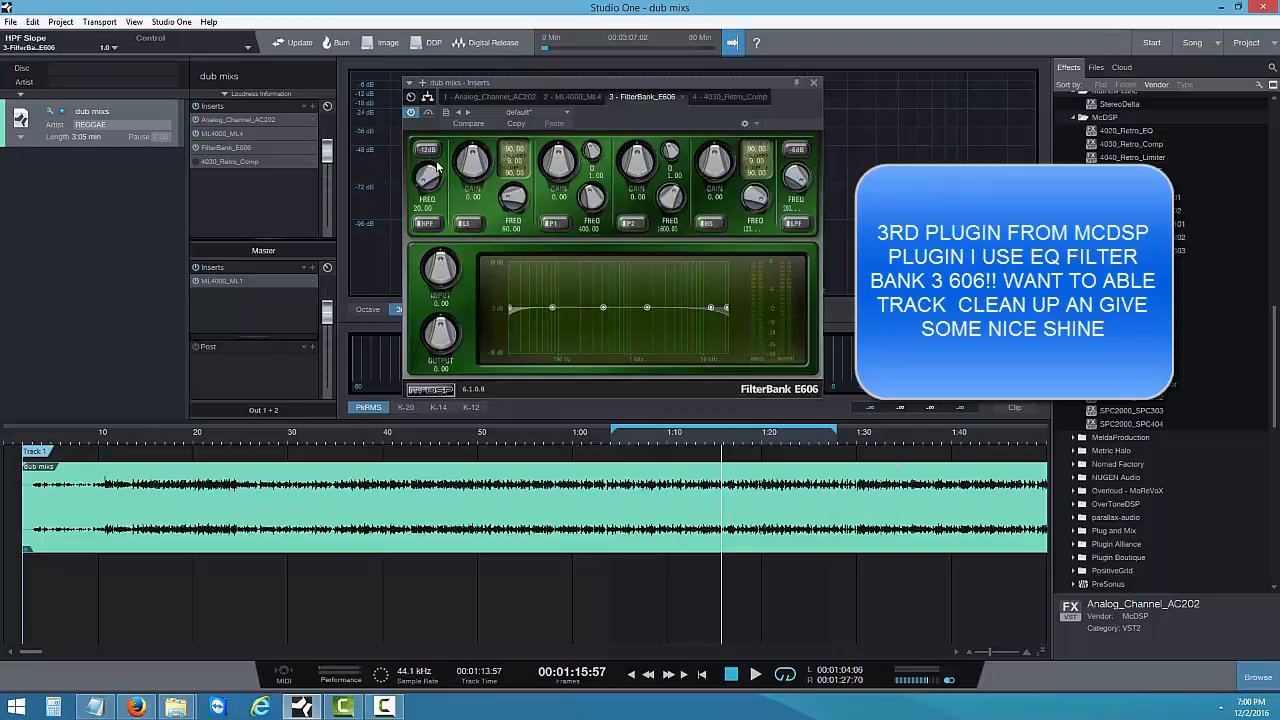
left_click(419, 152)
left_click(431, 155)
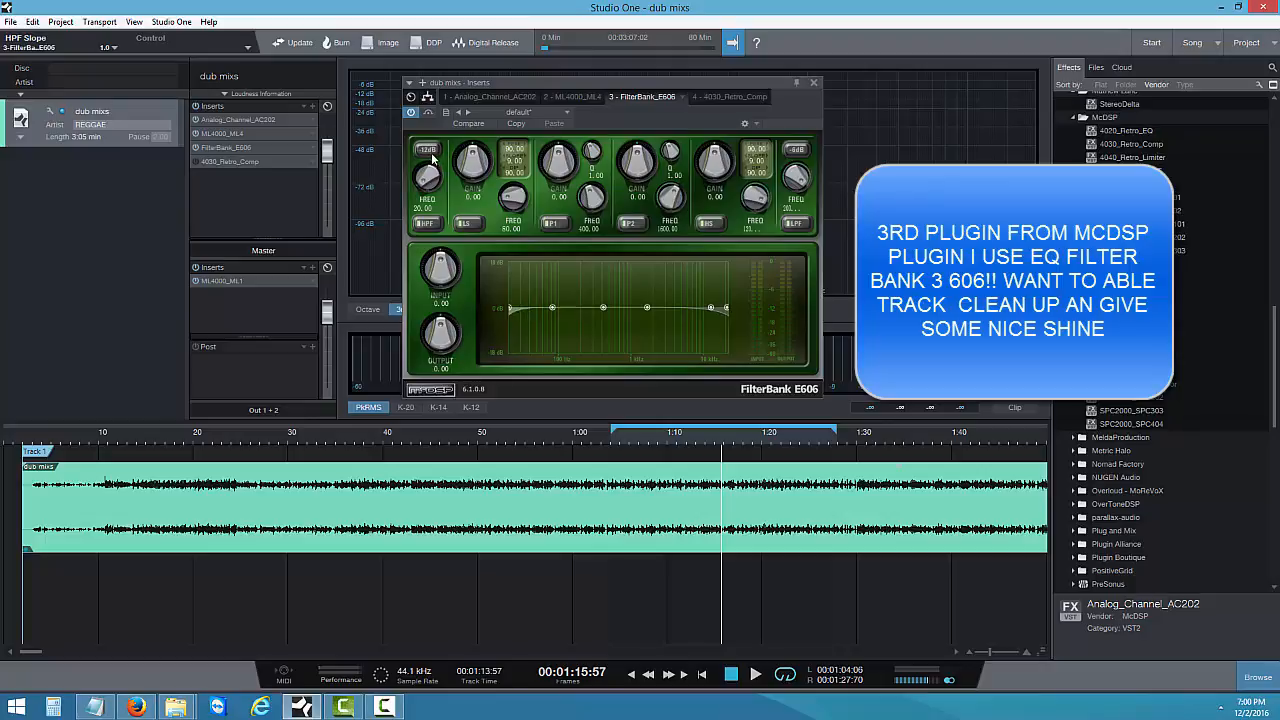
left_click(427, 229)
left_click(427, 229)
left_click_drag(430, 180, 433, 171)
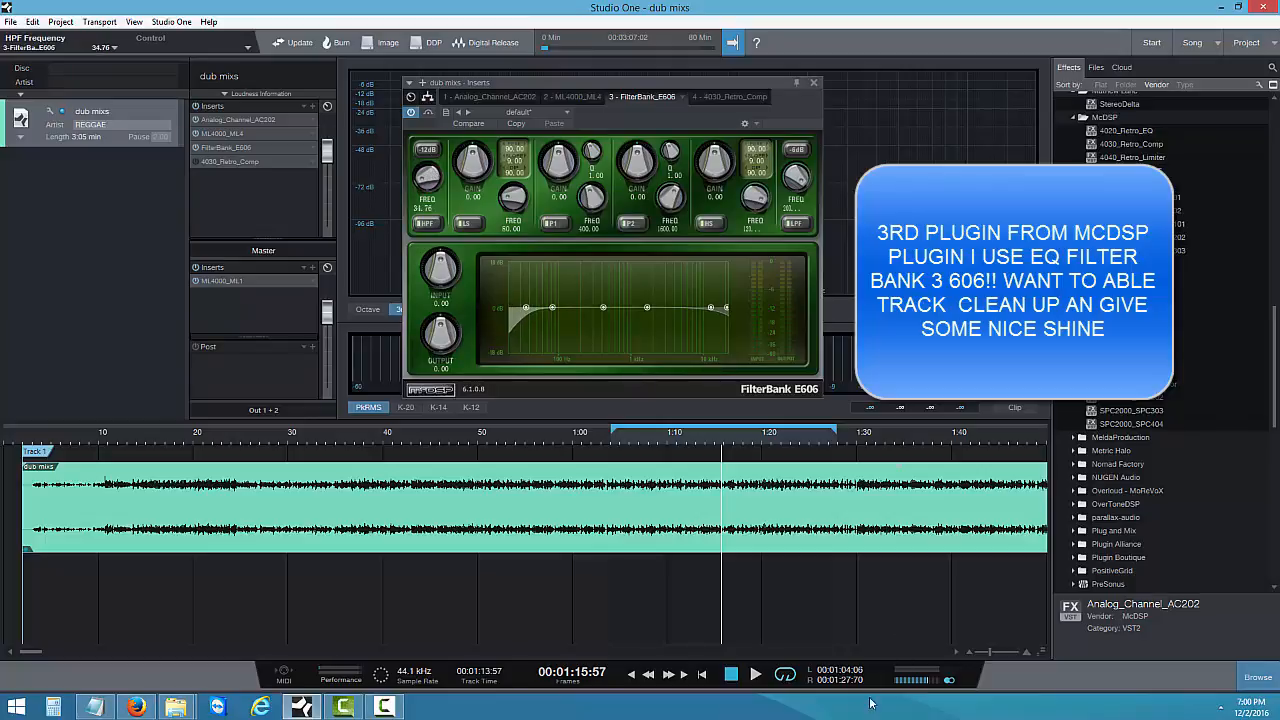
left_click(755, 674)
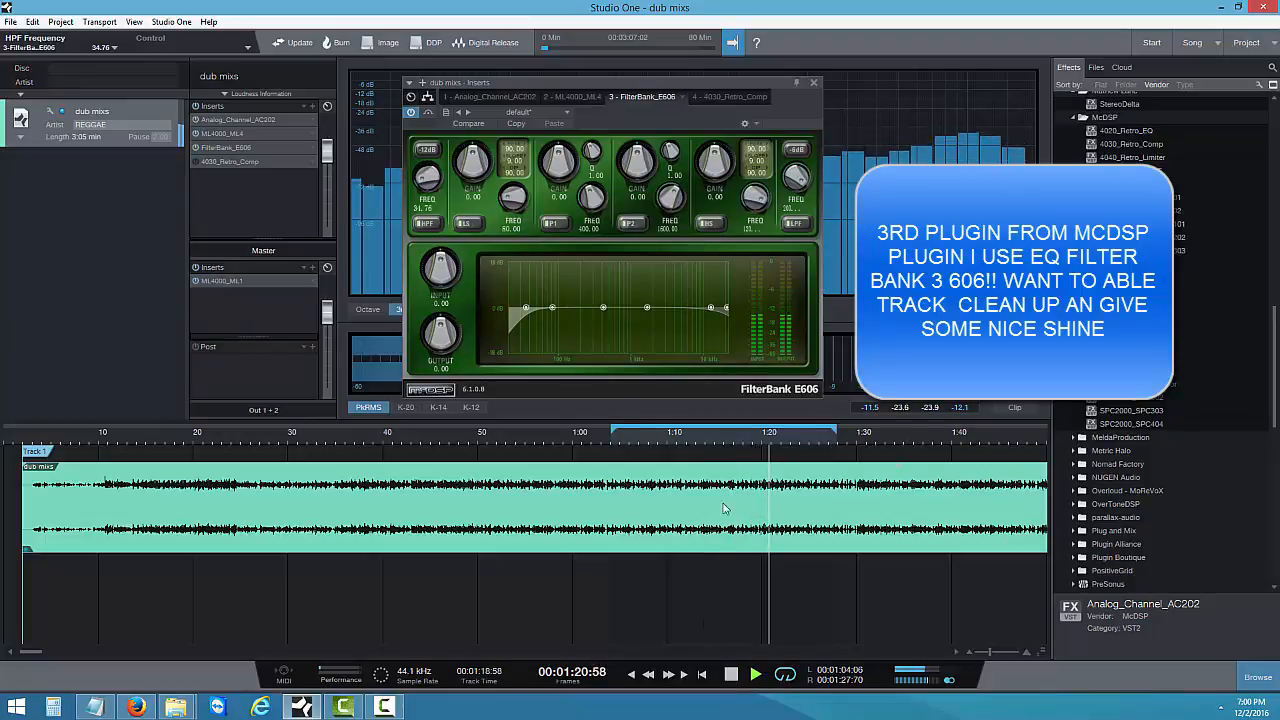
left_click(733, 675)
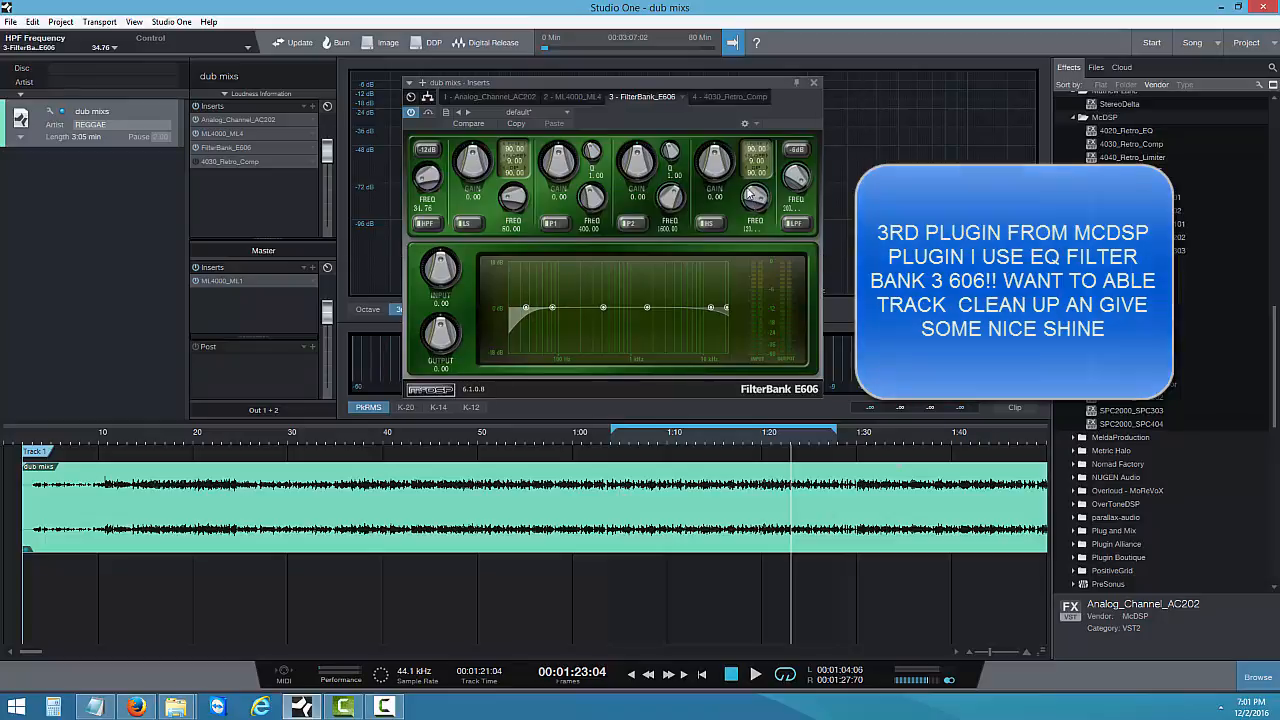
With the high shelf enabled, lower its frequency to about 6 kHz, set its gain to 1.80, and start playback
left_click(711, 228)
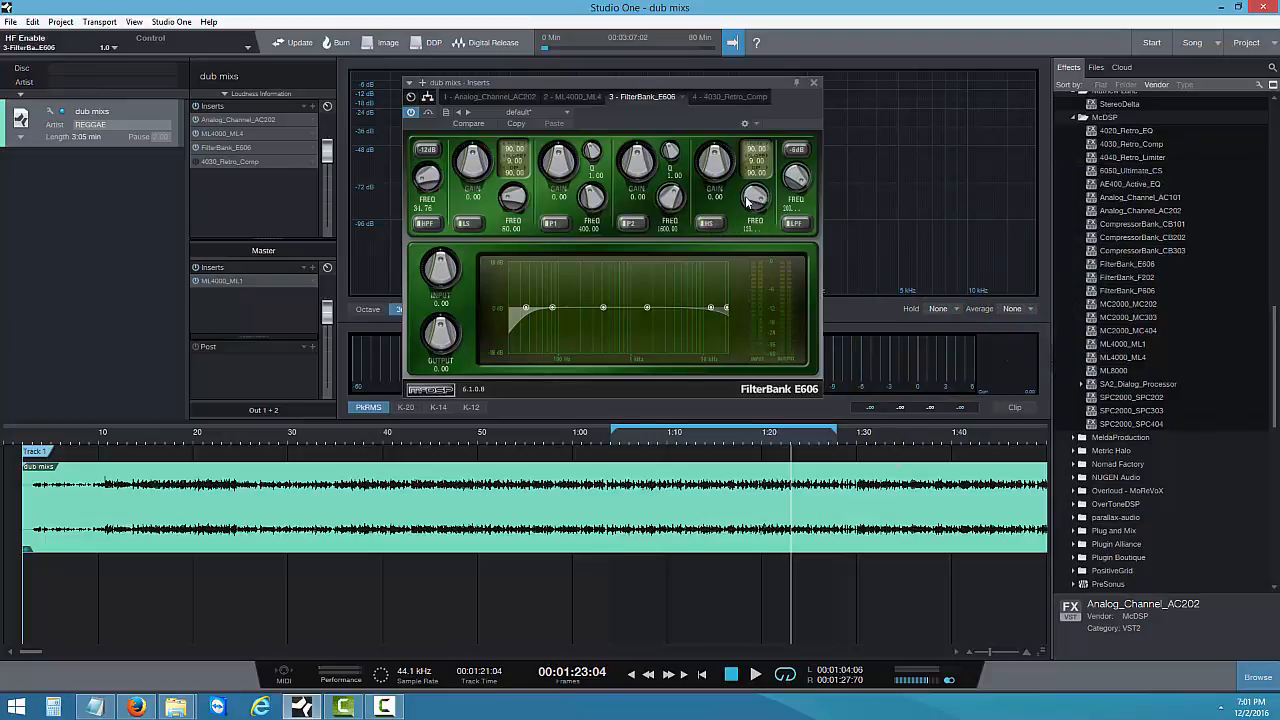
left_click_drag(748, 200, 745, 208)
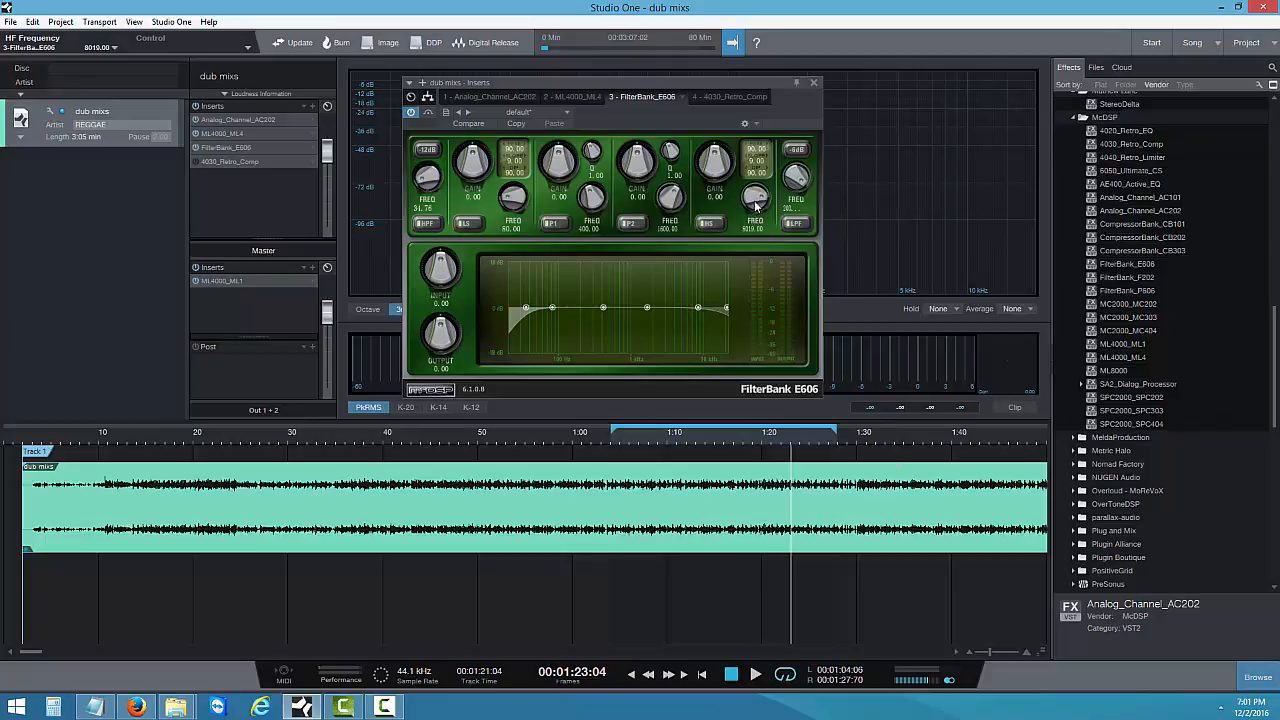
left_click_drag(756, 206, 751, 211)
left_click_drag(717, 175, 722, 173)
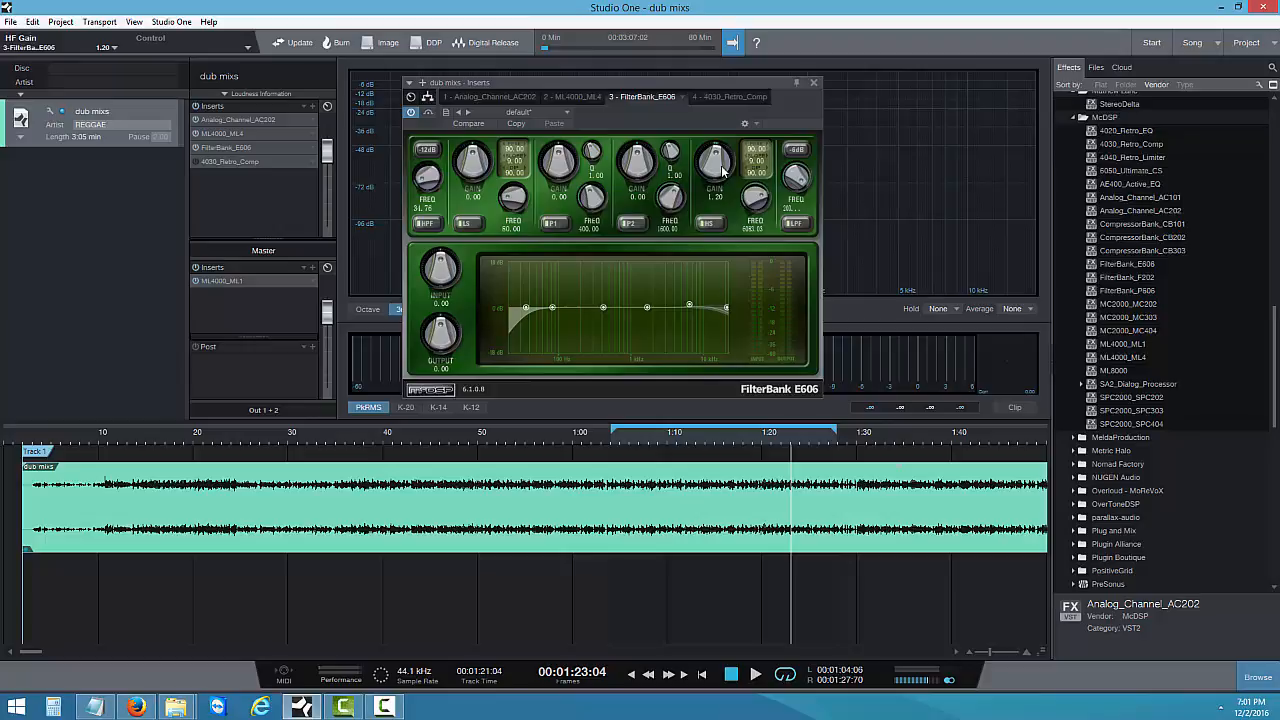
left_click_drag(722, 172, 722, 168)
left_click(756, 675)
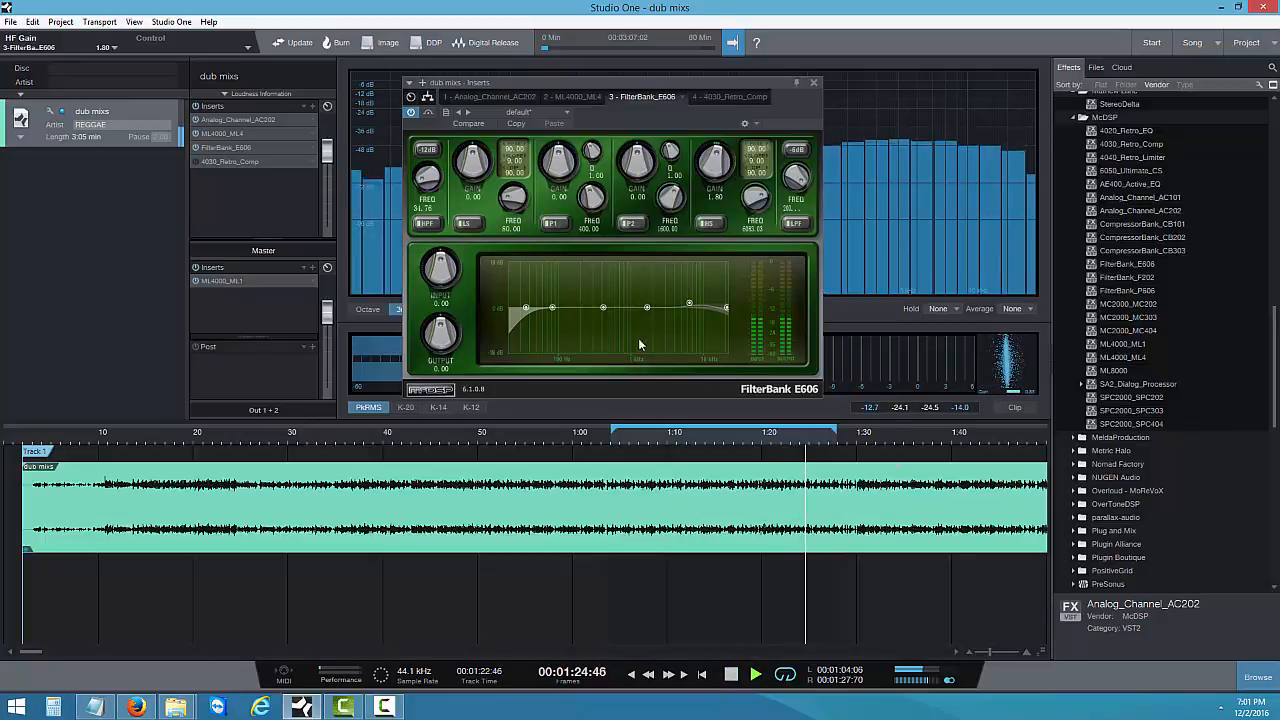
Audition high-shelf gains of 2.40 and 2.10 against the shelf switched off, and return the gain to 1.80
left_click(712, 227)
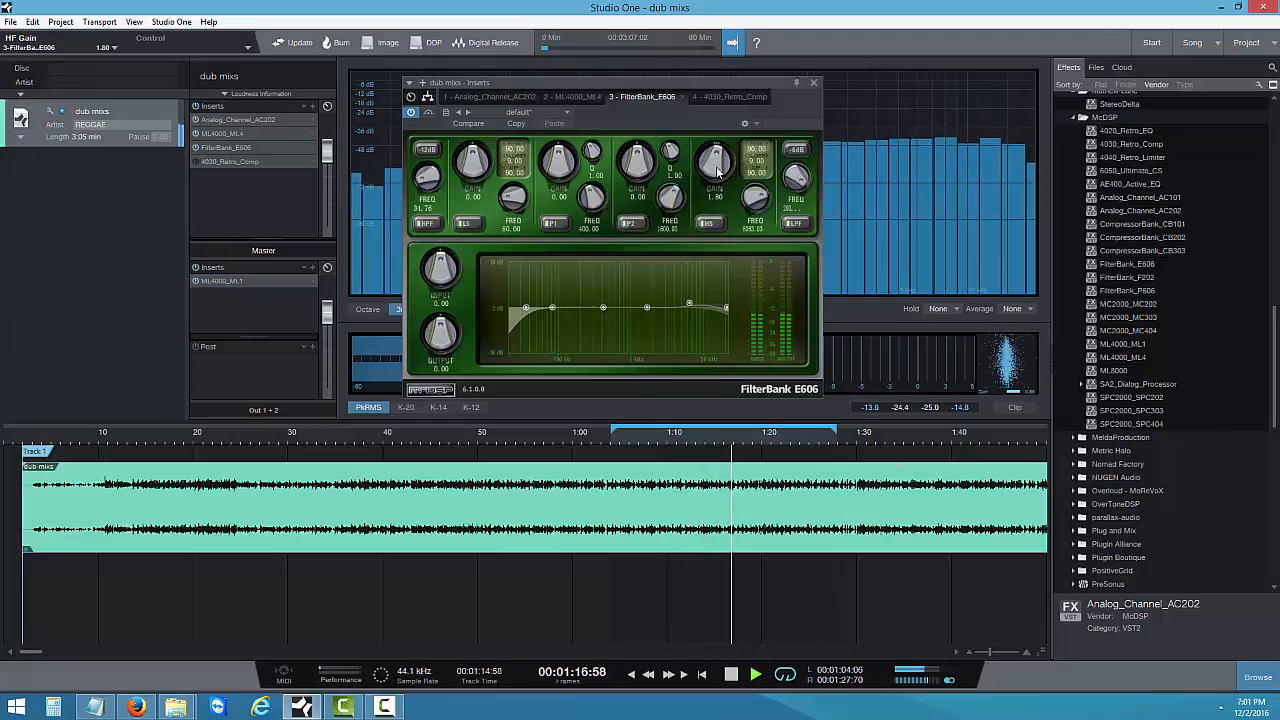
mouse_move(717, 172)
left_mouse_down()
mouse_move(722, 152)
mouse_move(716, 171)
left_mouse_up()
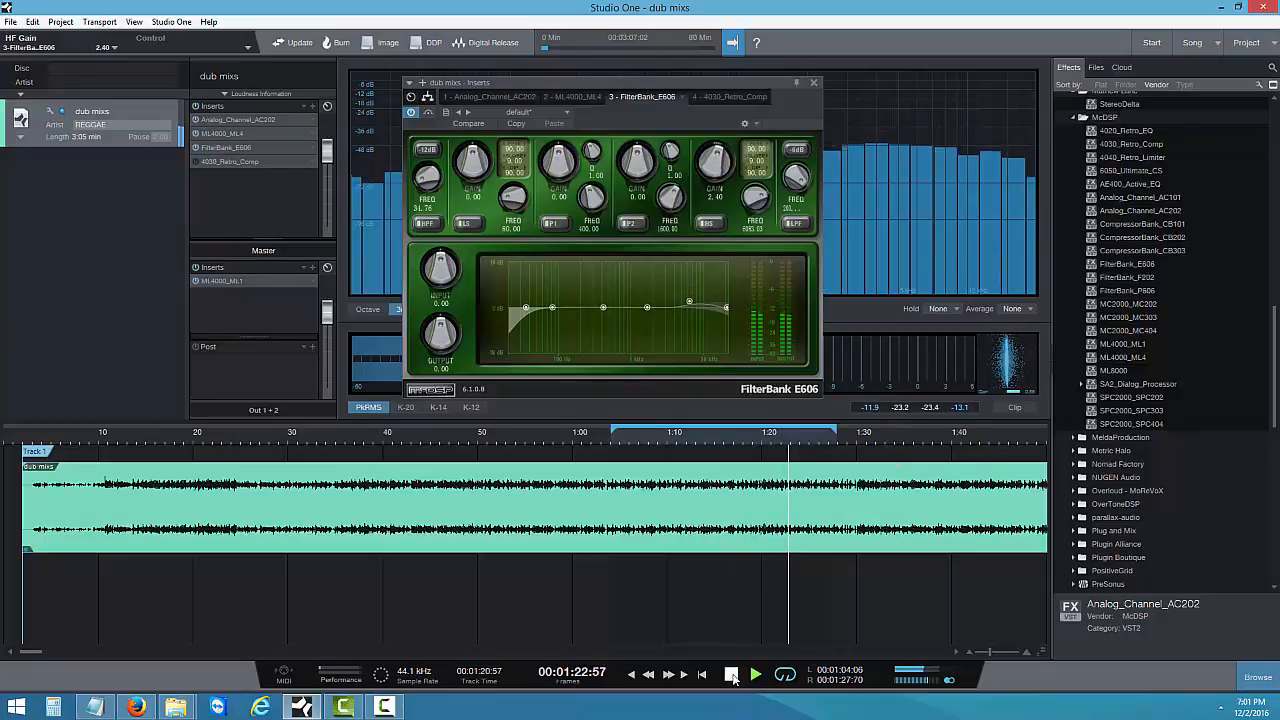
left_click(732, 676)
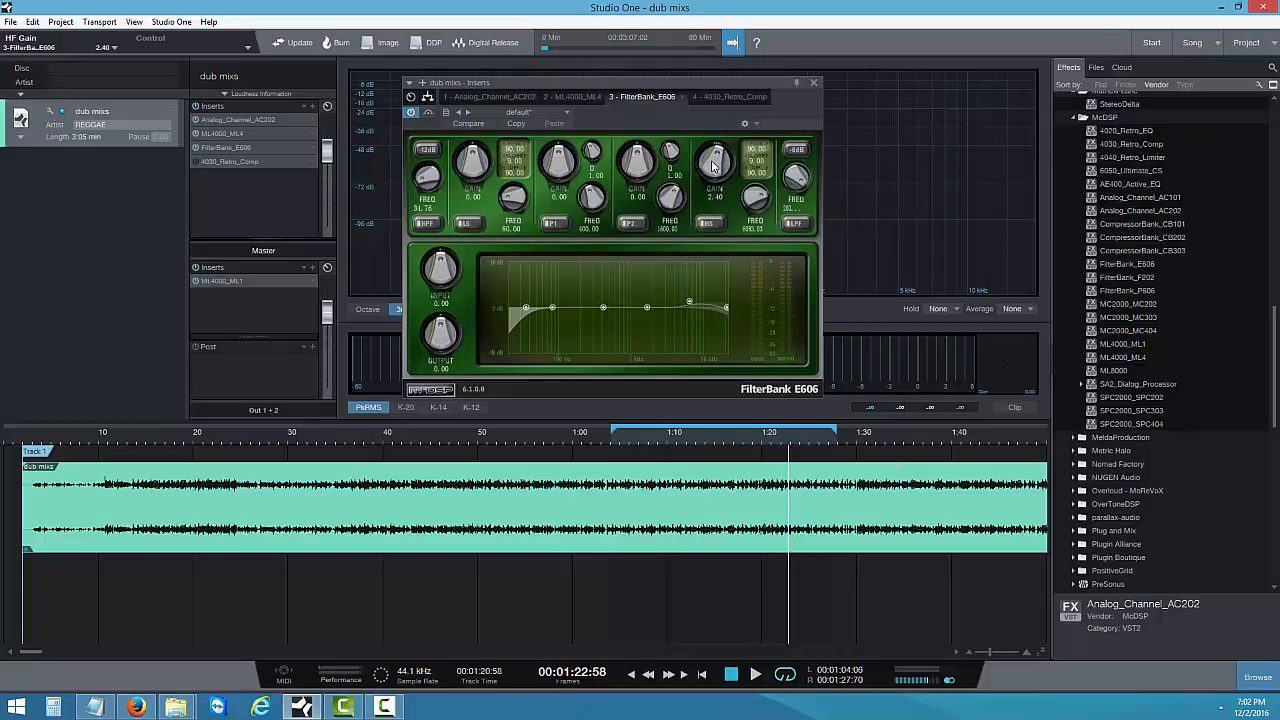
left_click_drag(712, 165, 713, 167)
left_click(755, 674)
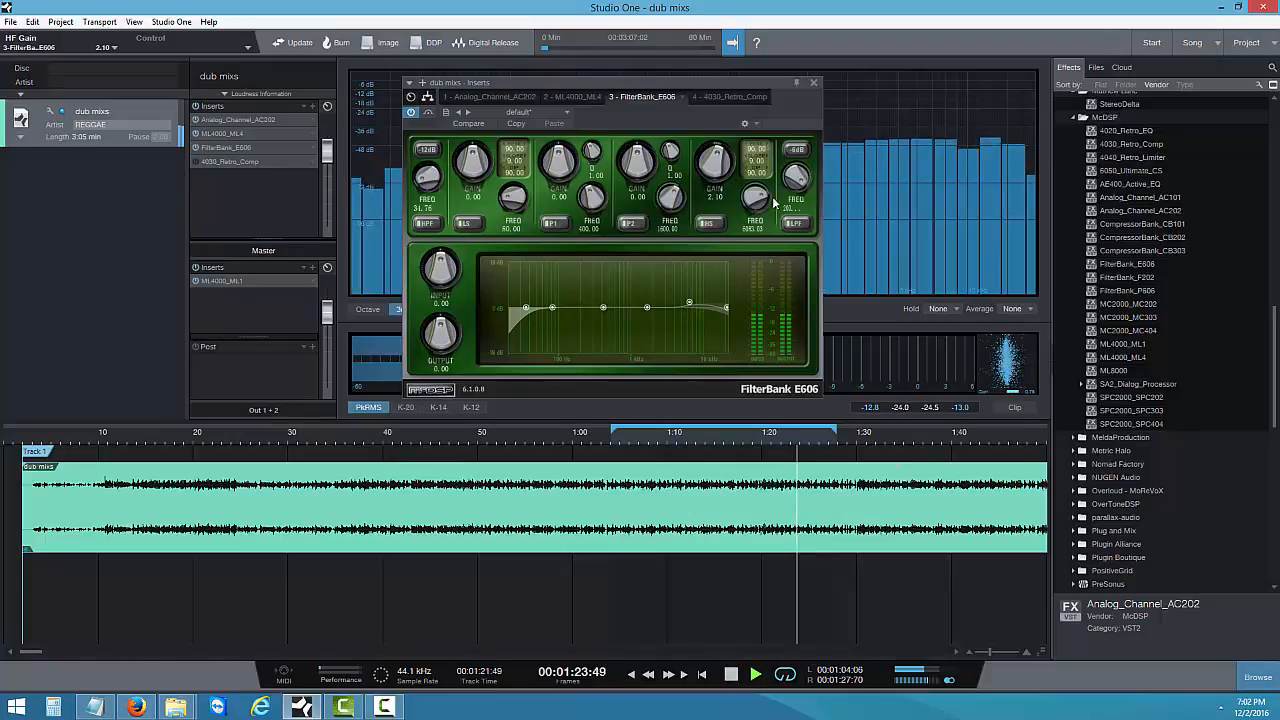
left_click_drag(712, 162, 712, 166)
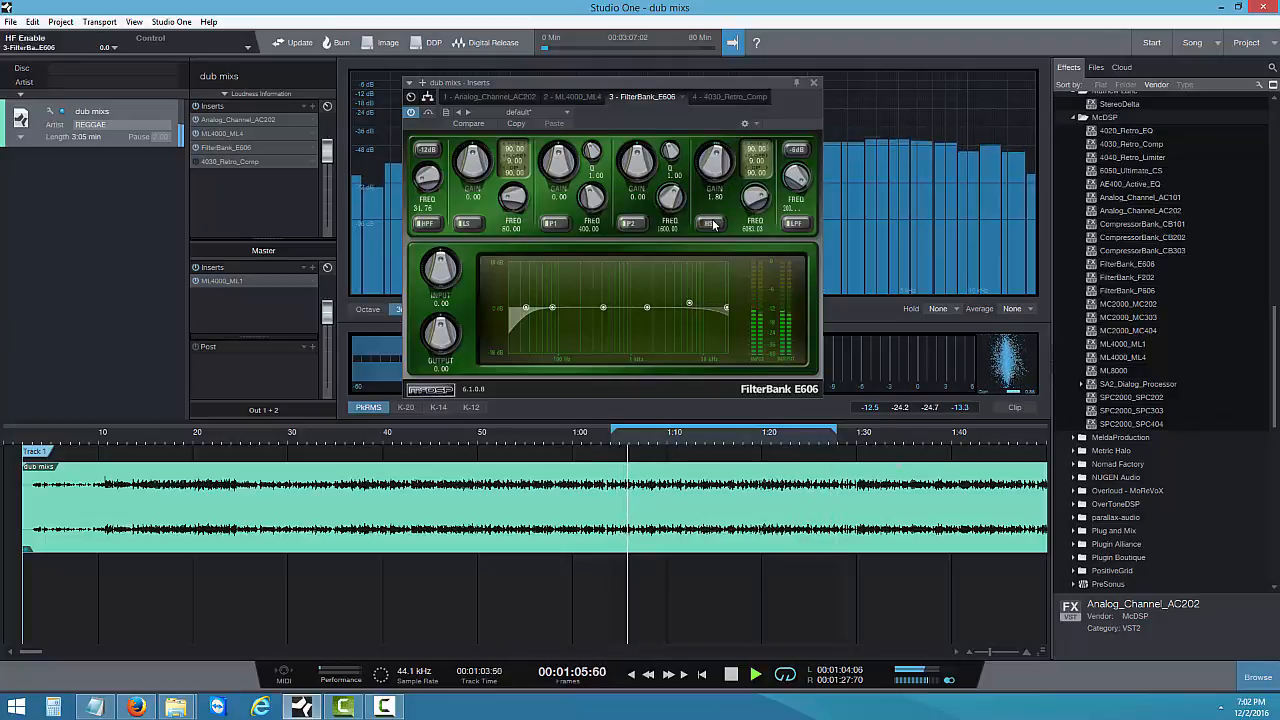
Compare the mix with the low-pass filter on and off, leave the filter disabled, and stop playback
left_click(800, 224)
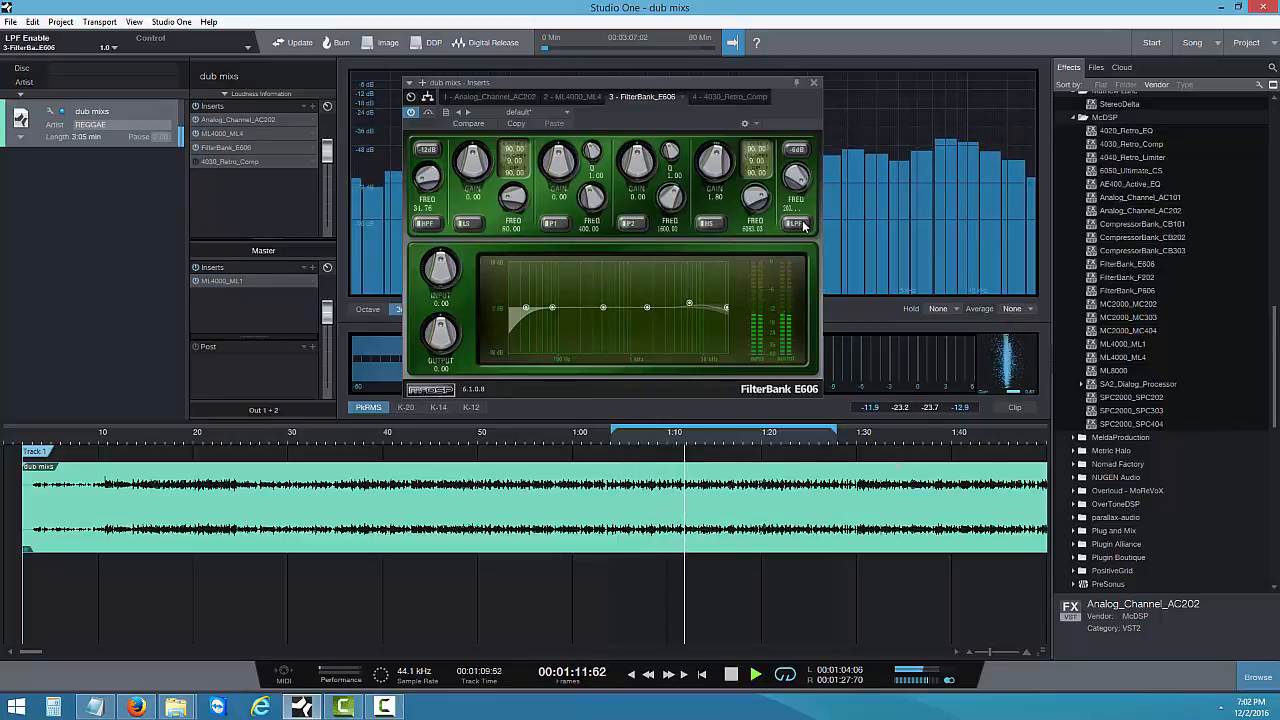
left_click(800, 224)
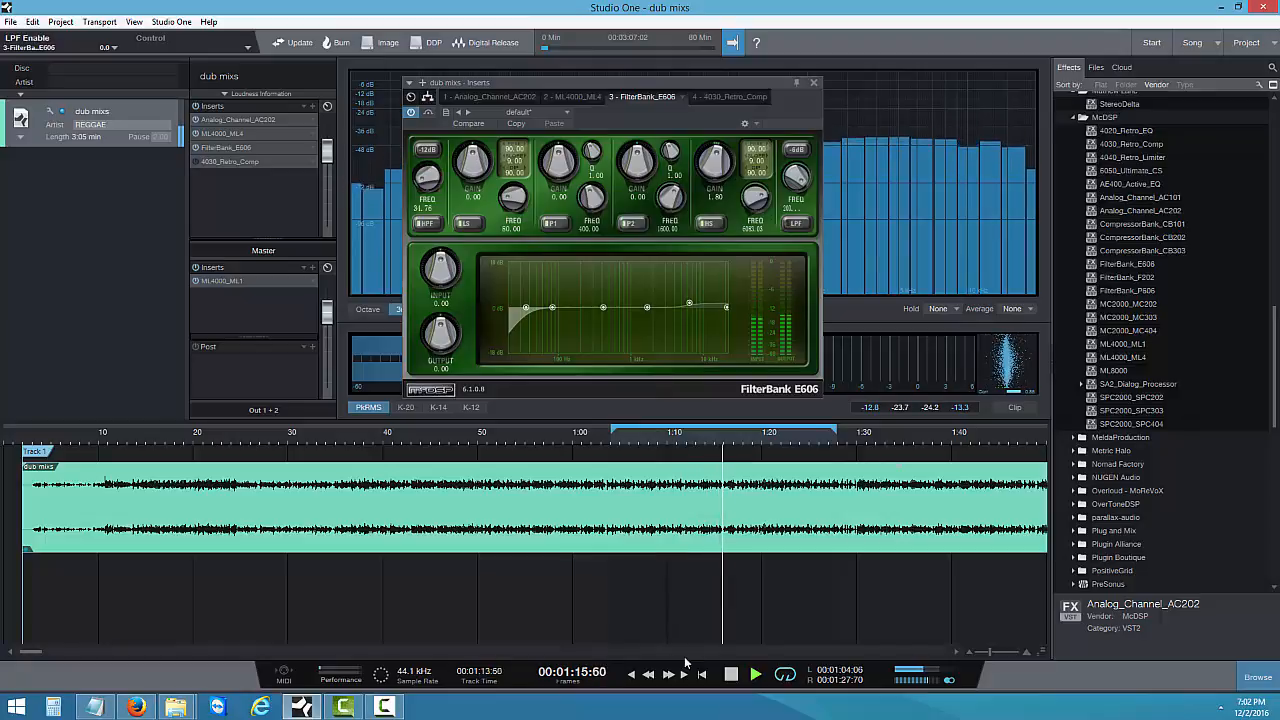
left_click(731, 675)
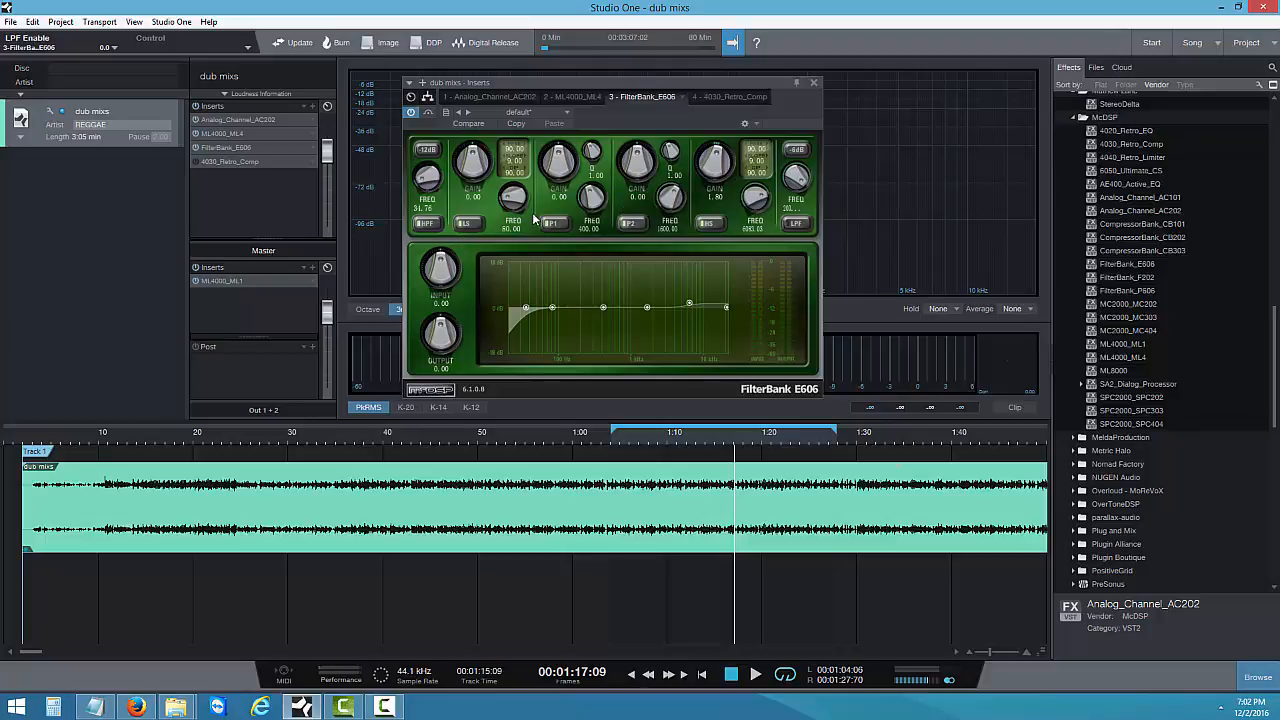
Set parametric band P1's frequency to 112.47 Hz and its gain to 1.20 during playback, and toggle the EQ to compare
left_click_drag(591, 197, 596, 236)
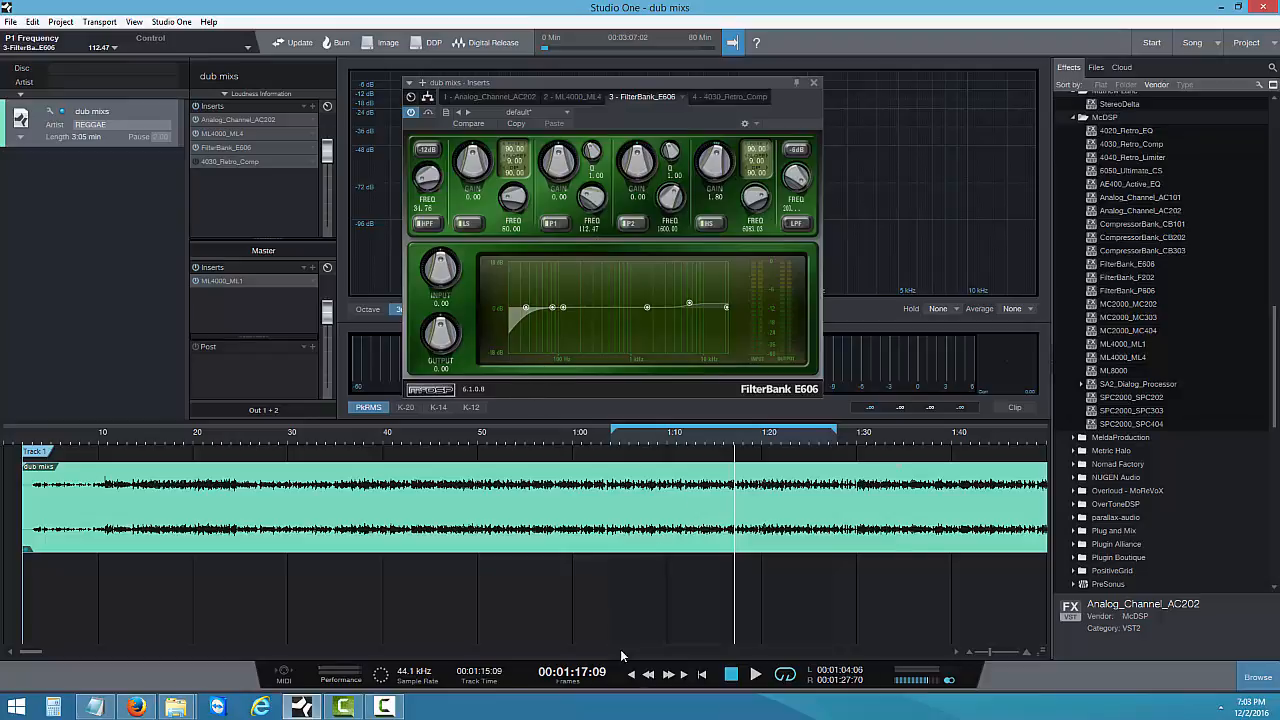
left_click(754, 676)
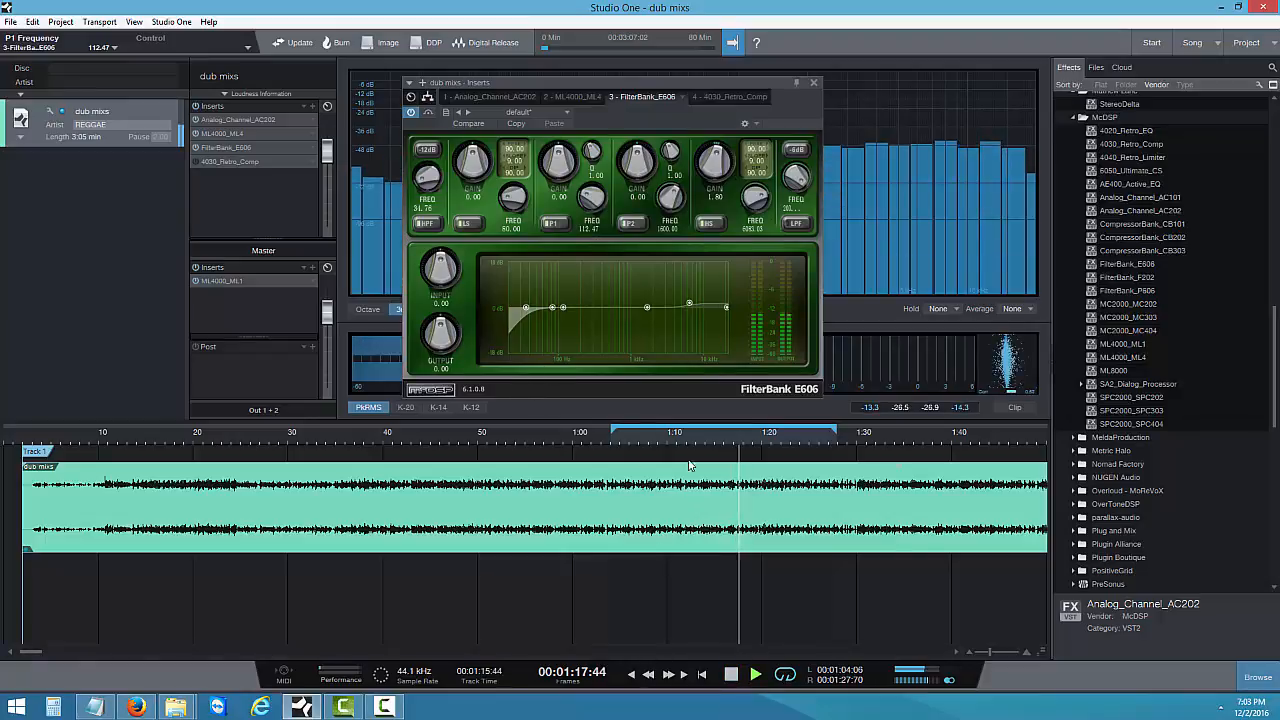
left_click_drag(565, 172, 562, 155)
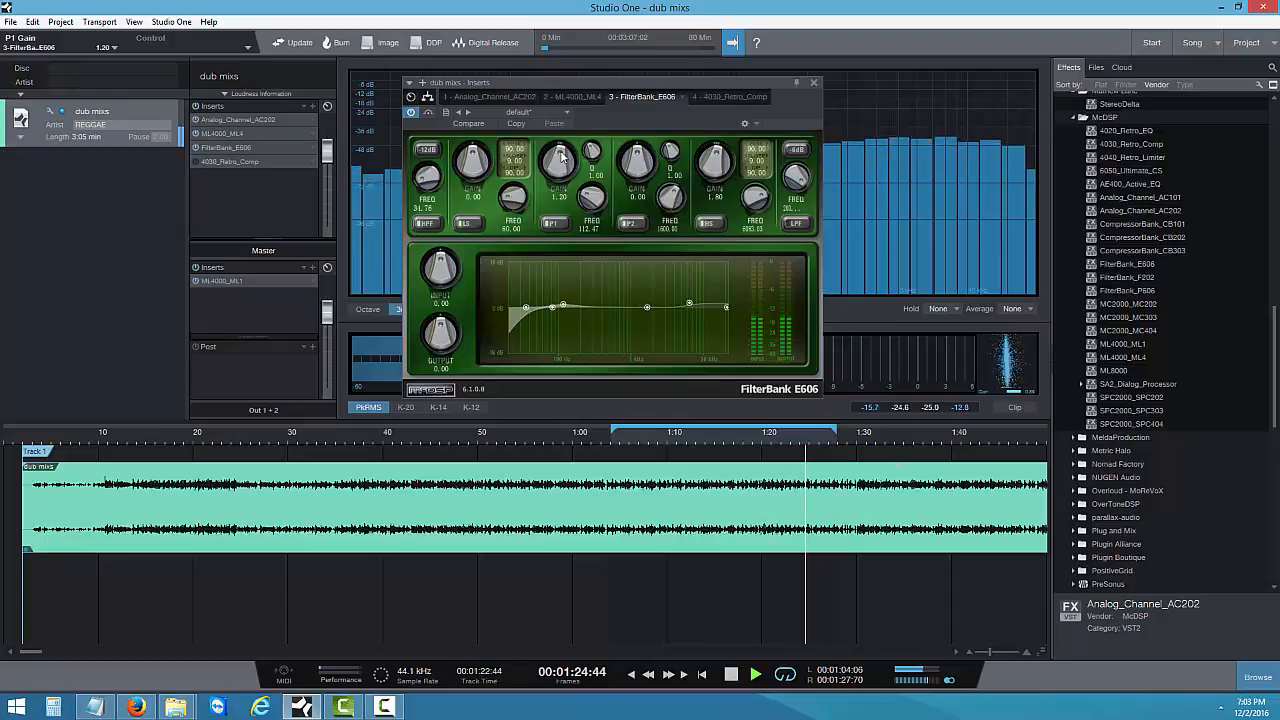
left_click(412, 114)
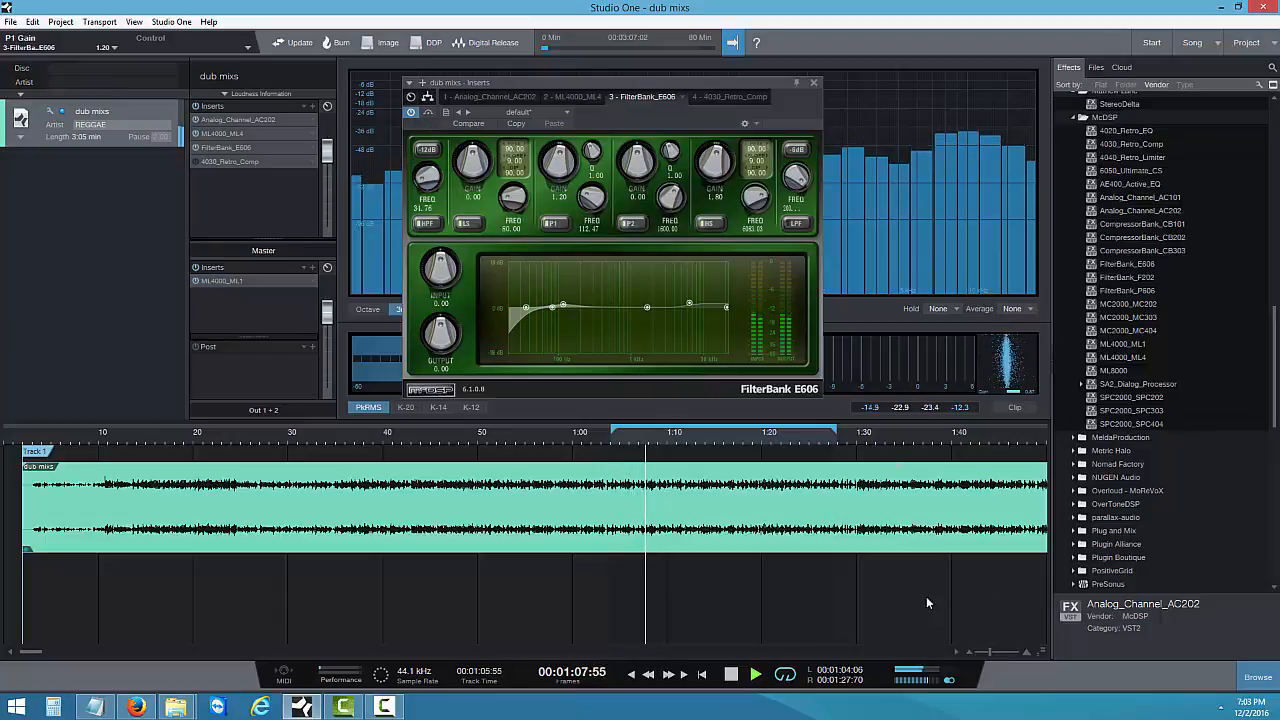
Stop playback, open the 4030 Retro Comp insert, and lower its compression ratio close to the minimum
left_click(731, 675)
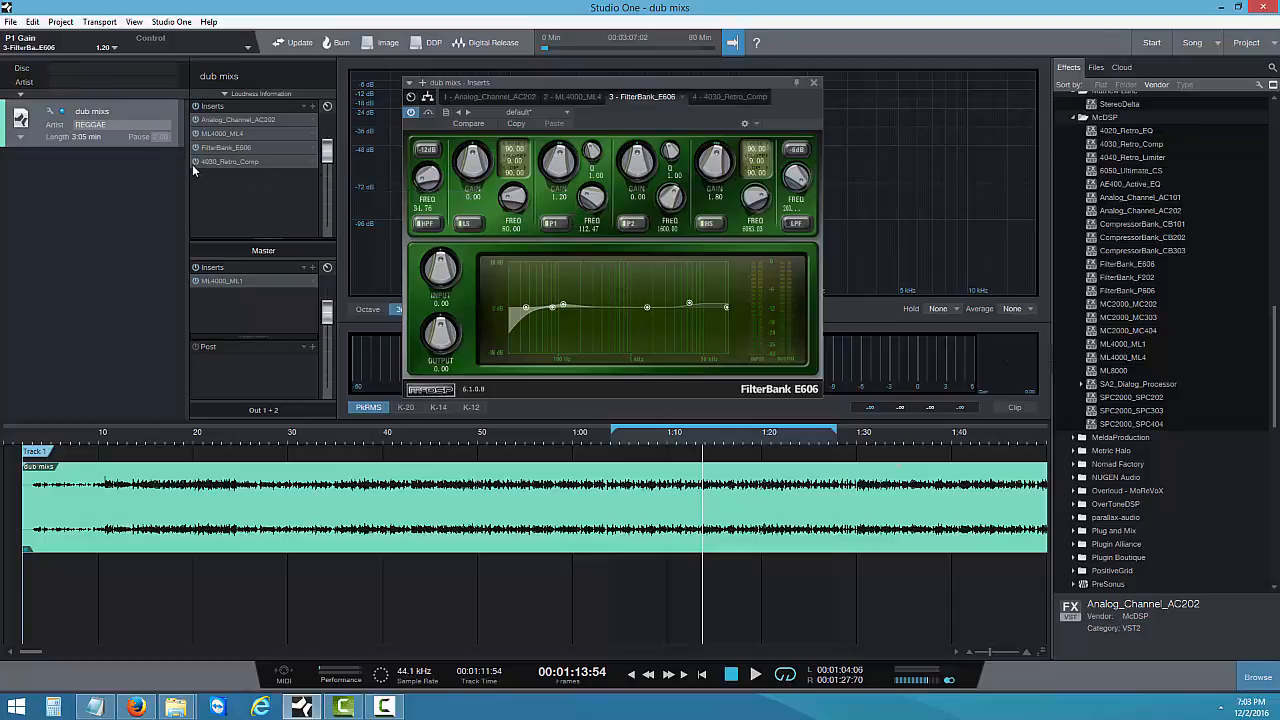
left_click(226, 162)
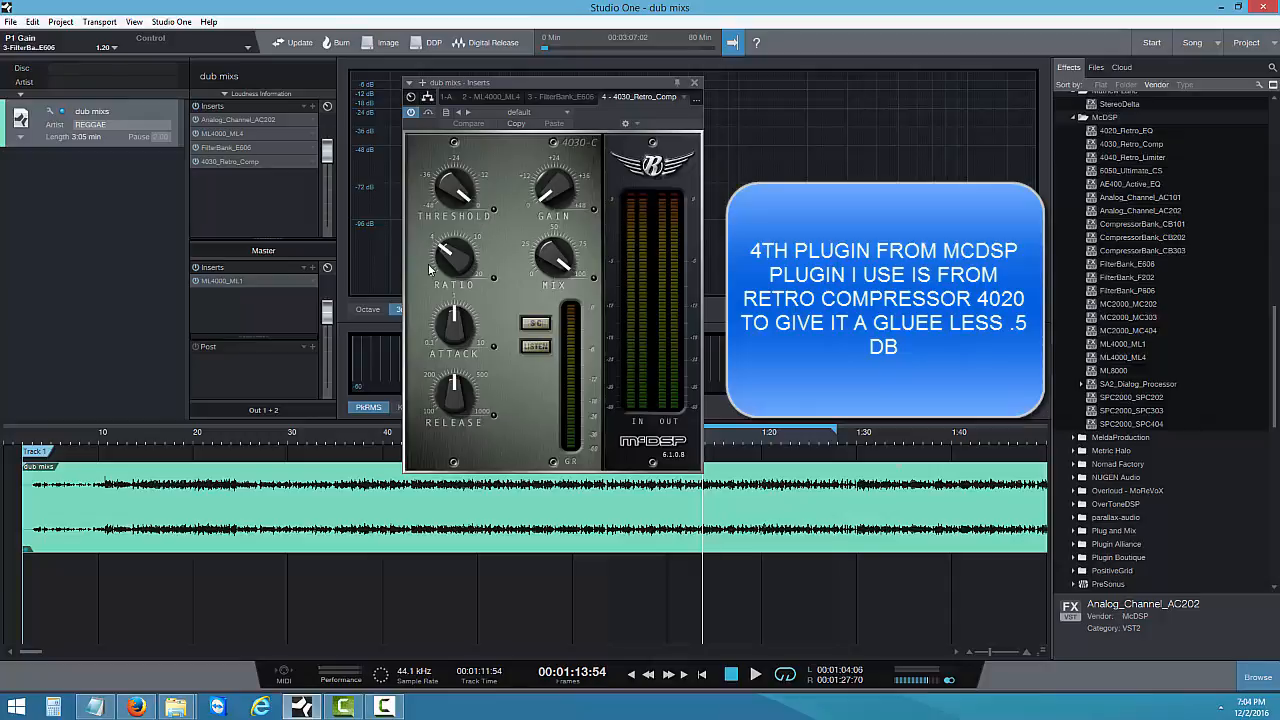
left_click_drag(442, 260, 446, 270)
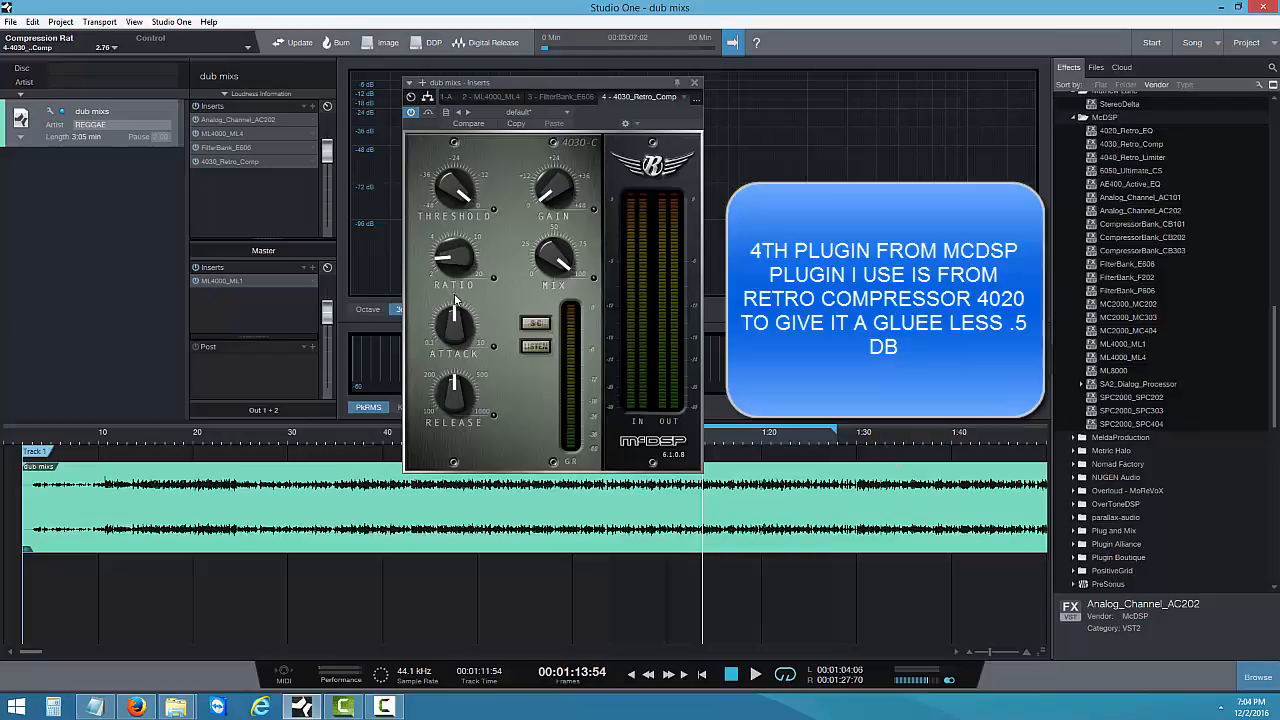
left_click_drag(455, 298, 459, 315)
left_click_drag(446, 262, 447, 264)
Set the Retro Comp's attack to 2.09 and its release to 223.87
left_click(455, 314)
left_click_drag(455, 314, 465, 298)
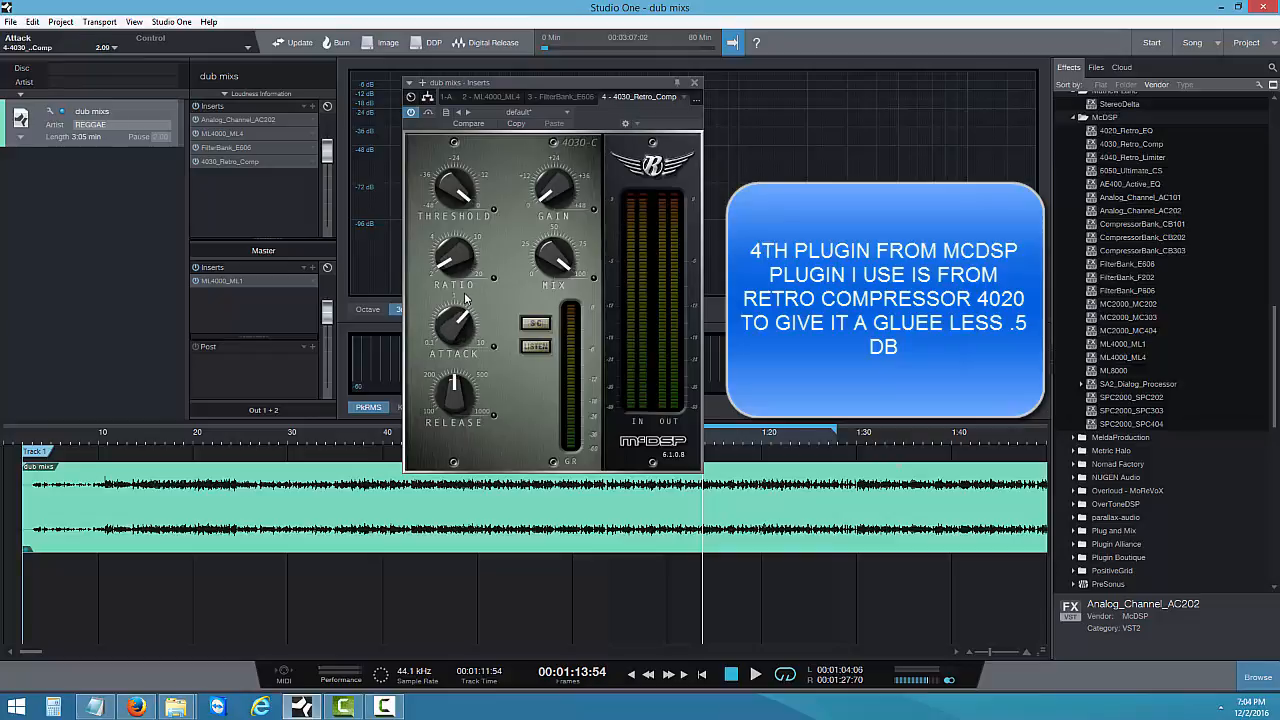
left_click_drag(453, 400, 452, 426)
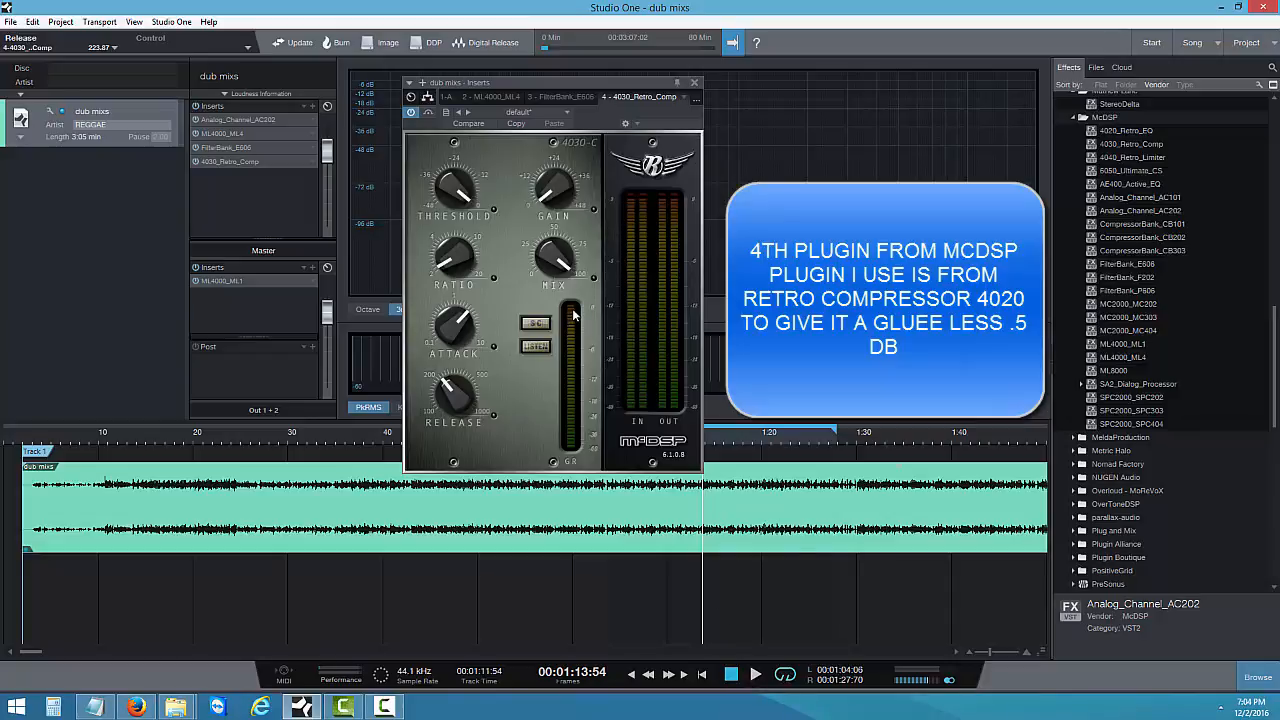
Set the Retro Comp's threshold to -17.28 during playback, compare the mix with the compressor bypassed and active, and stop playback
left_click(755, 675)
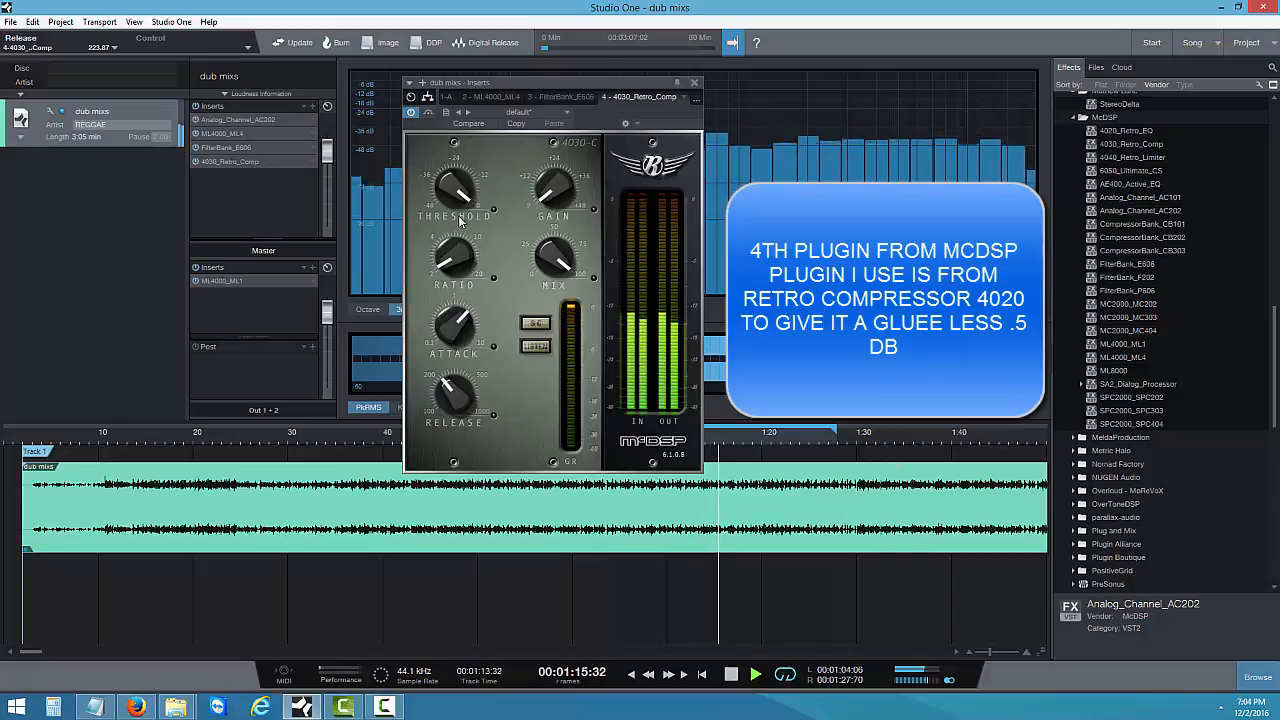
left_click_drag(450, 183, 424, 225)
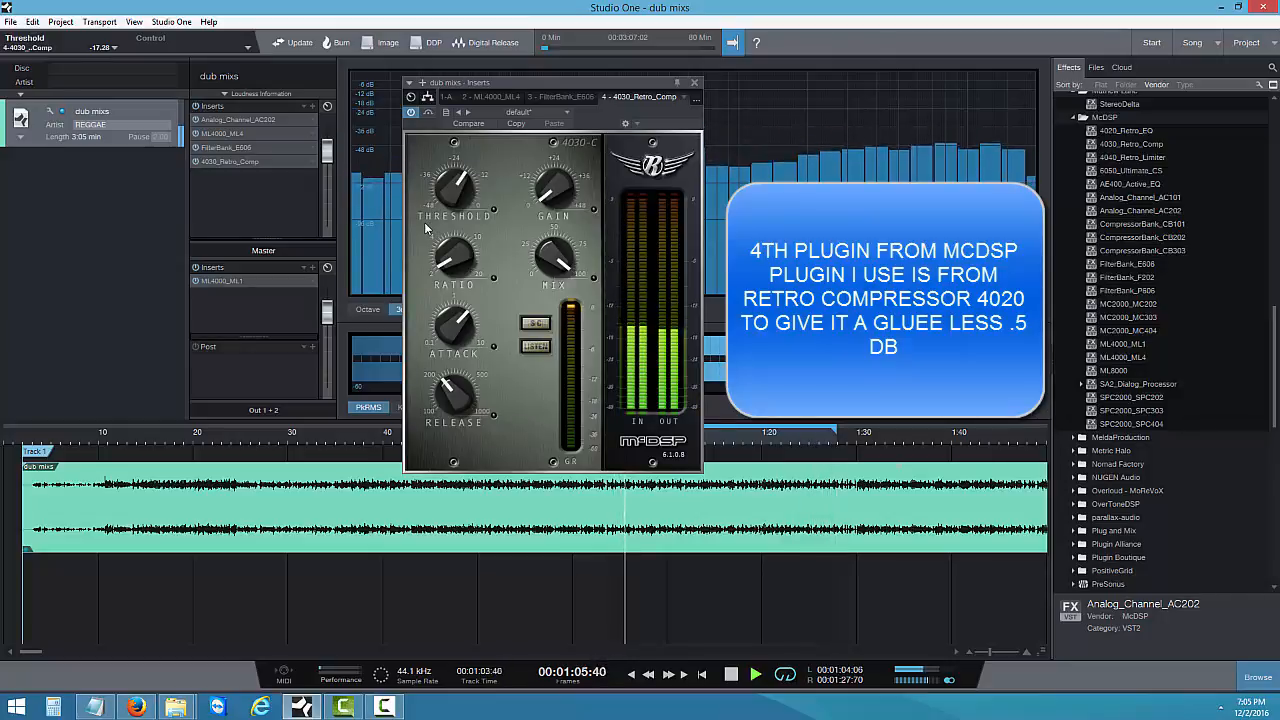
left_click(429, 115)
left_click(429, 115)
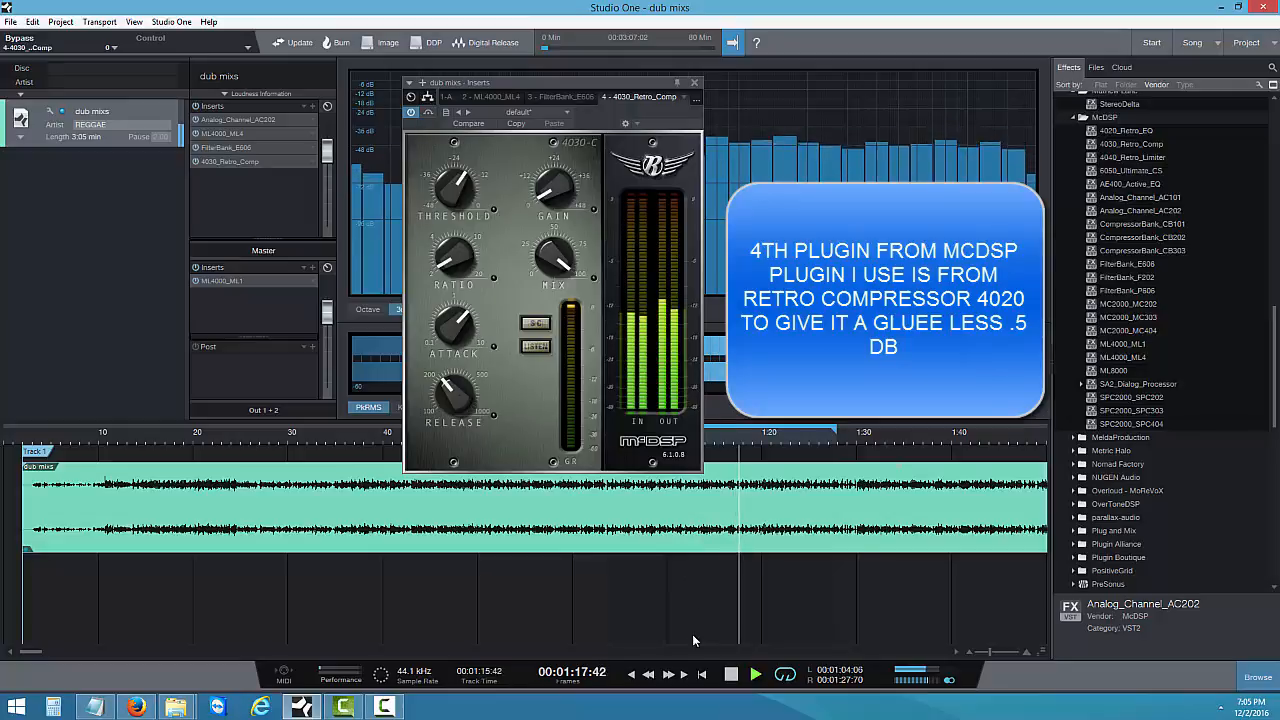
left_click(722, 670)
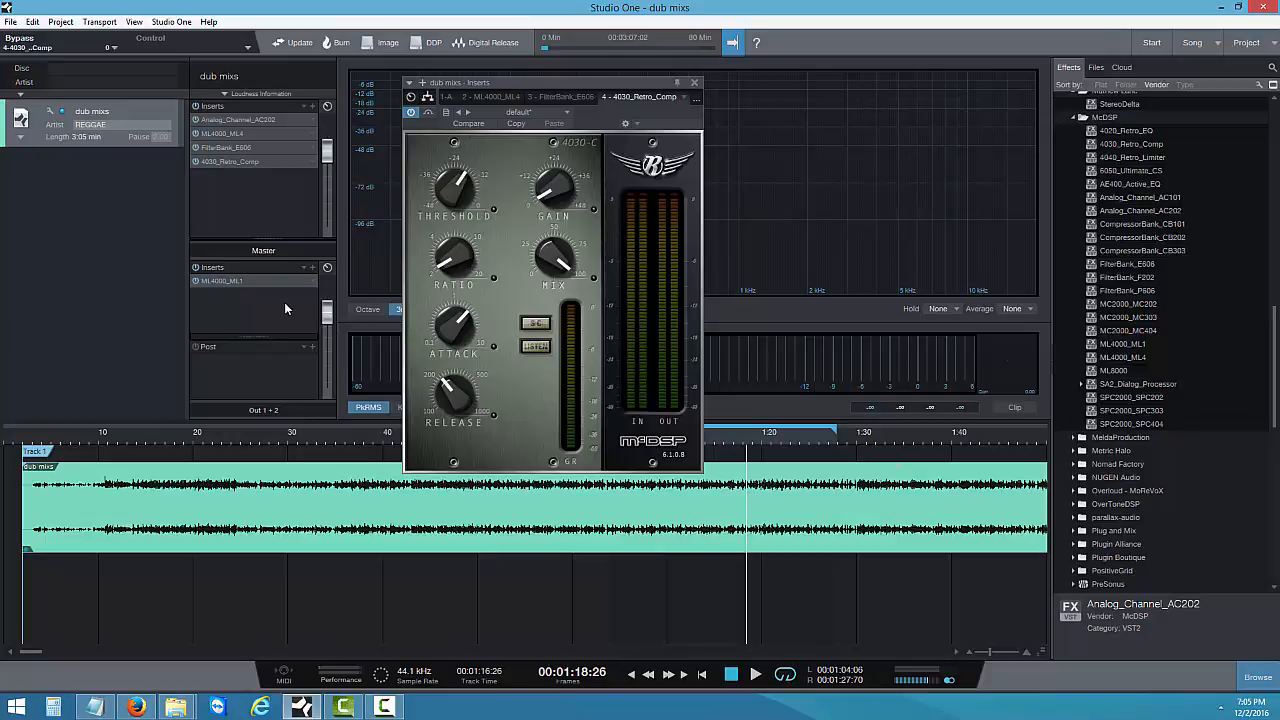
Open the ML4000 ML1 limiter on the master, start playback, and lower its threshold to -10.25
double_click(233, 282)
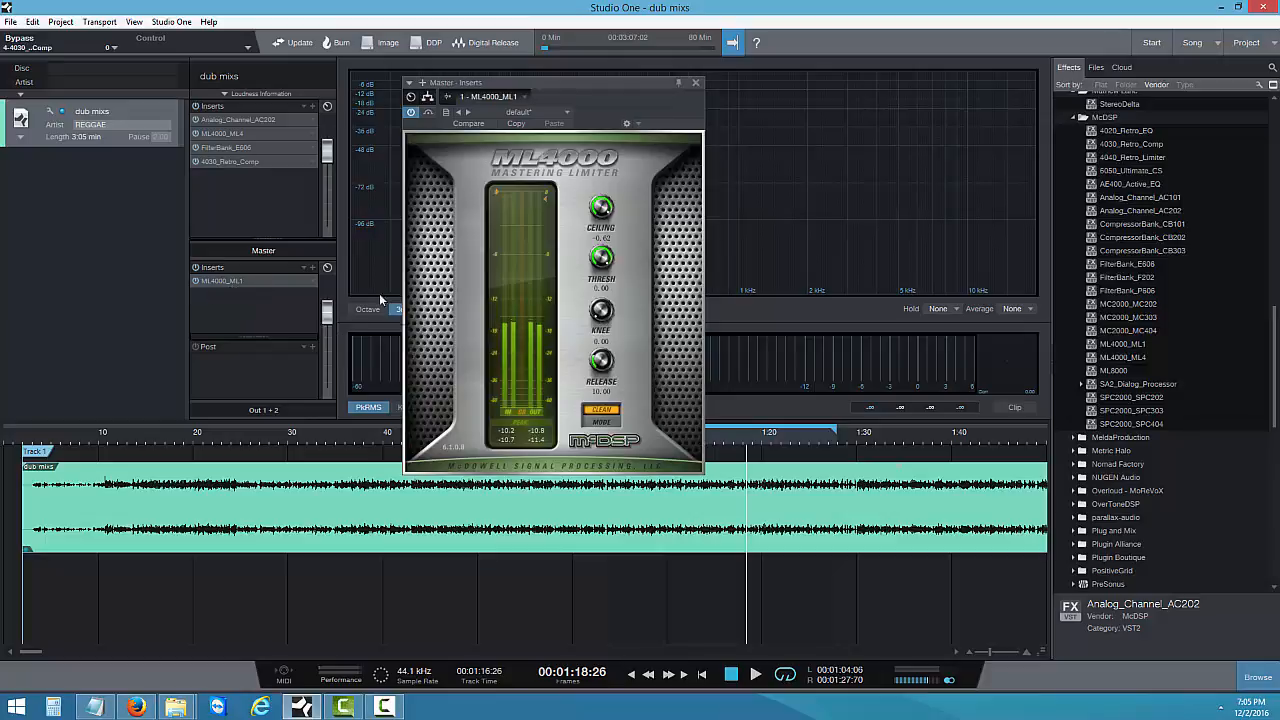
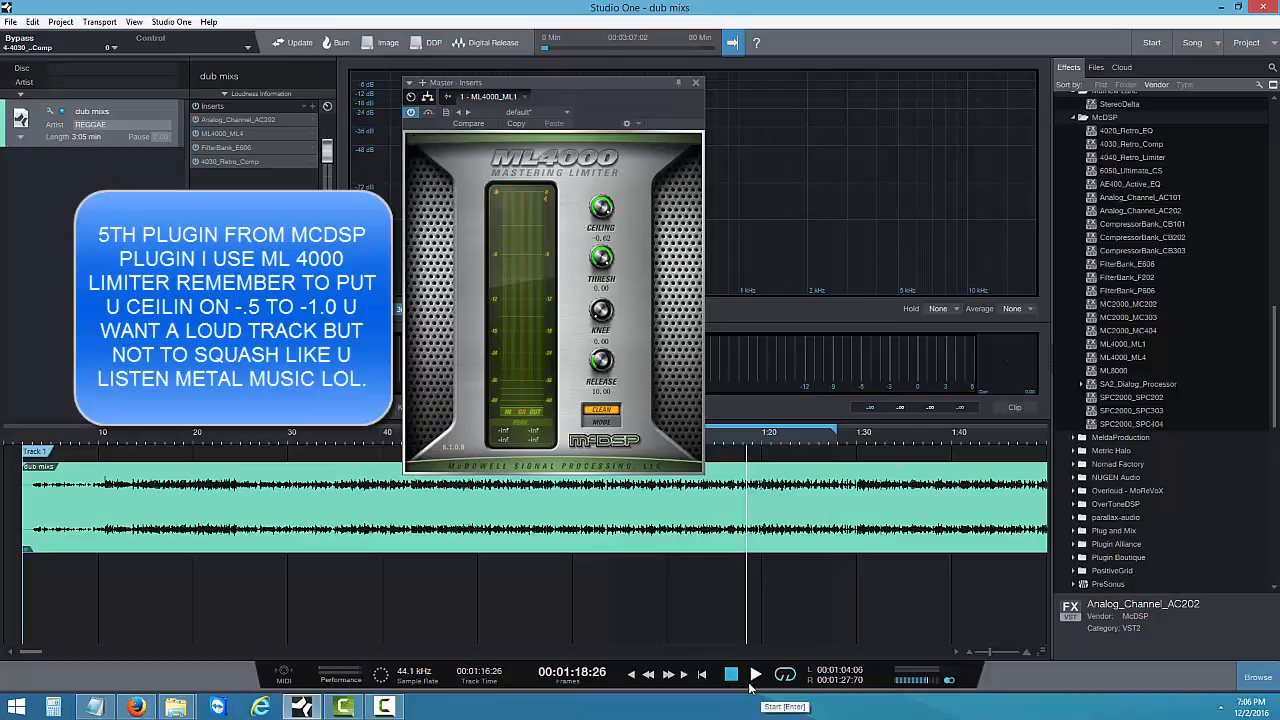
left_click(750, 684)
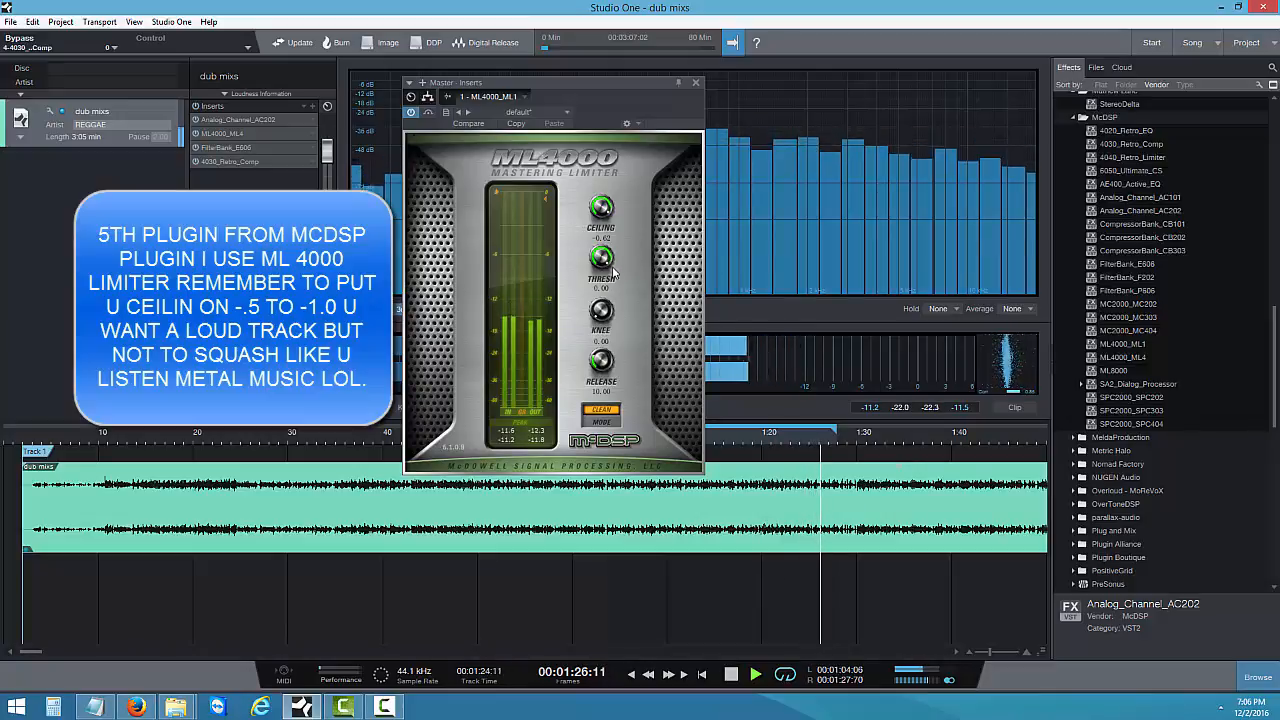
left_click_drag(614, 272, 584, 319)
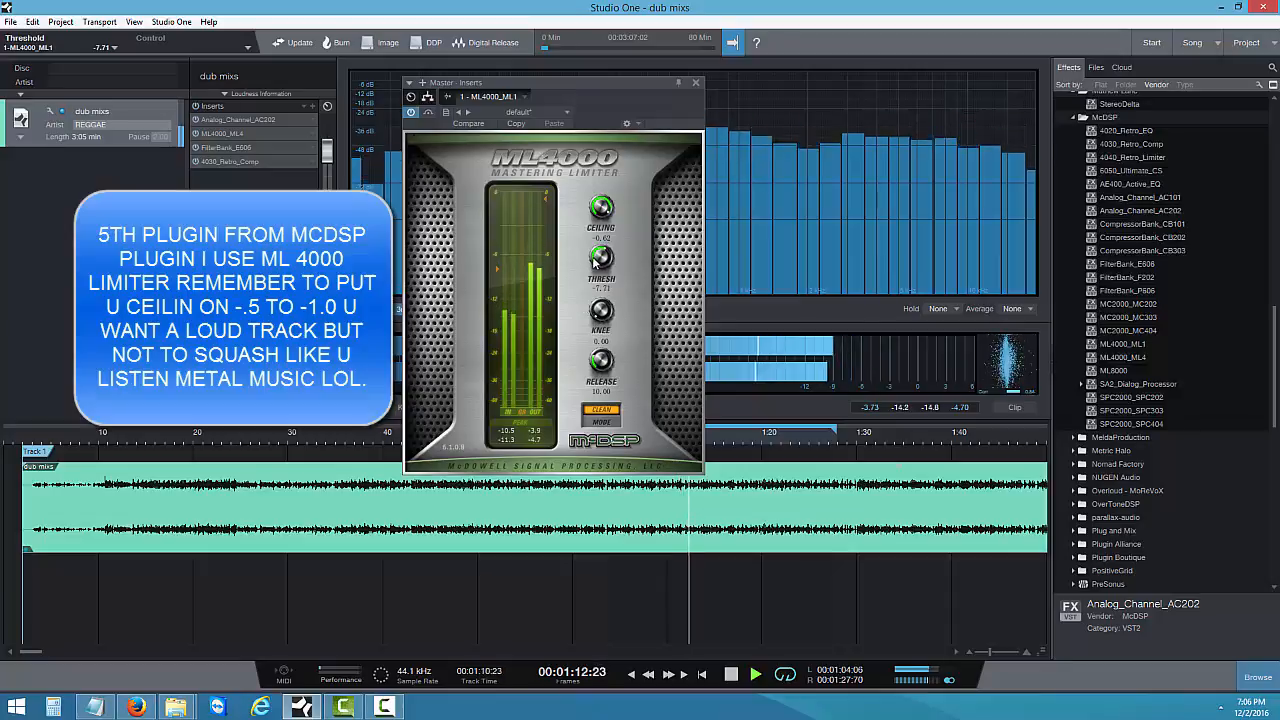
left_click_drag(595, 262, 600, 265)
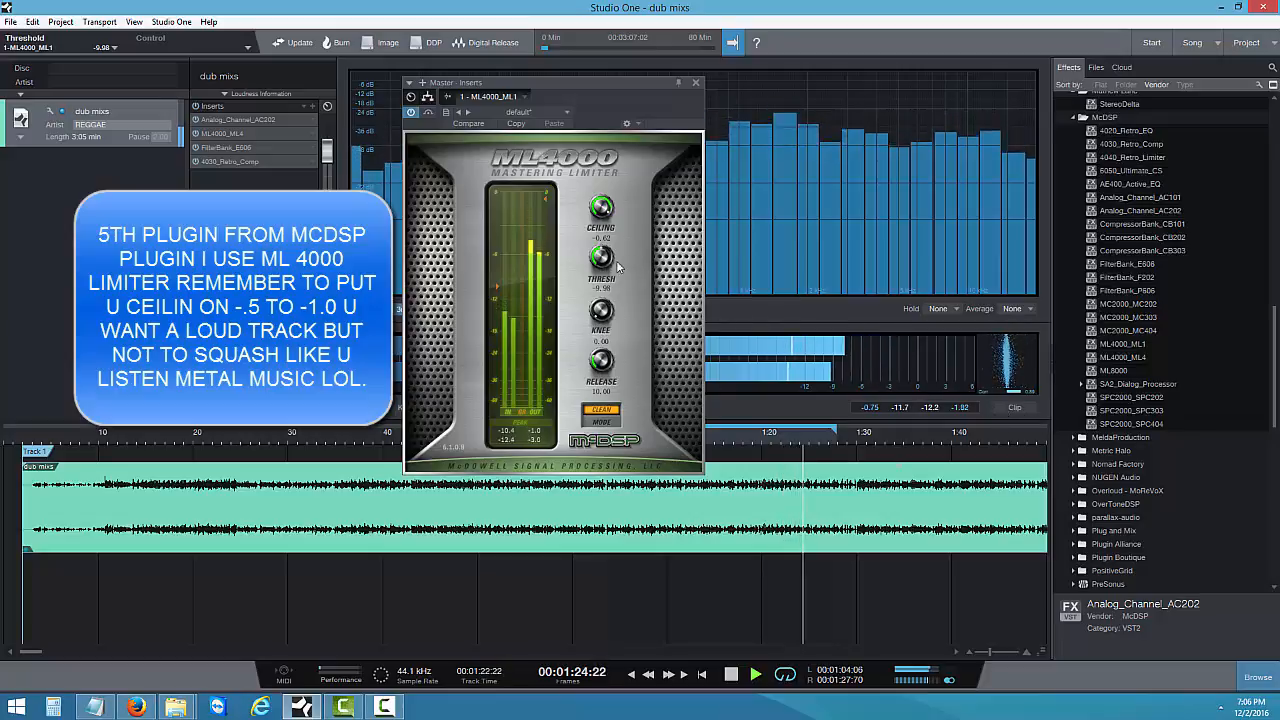
left_click_drag(601, 255, 601, 257)
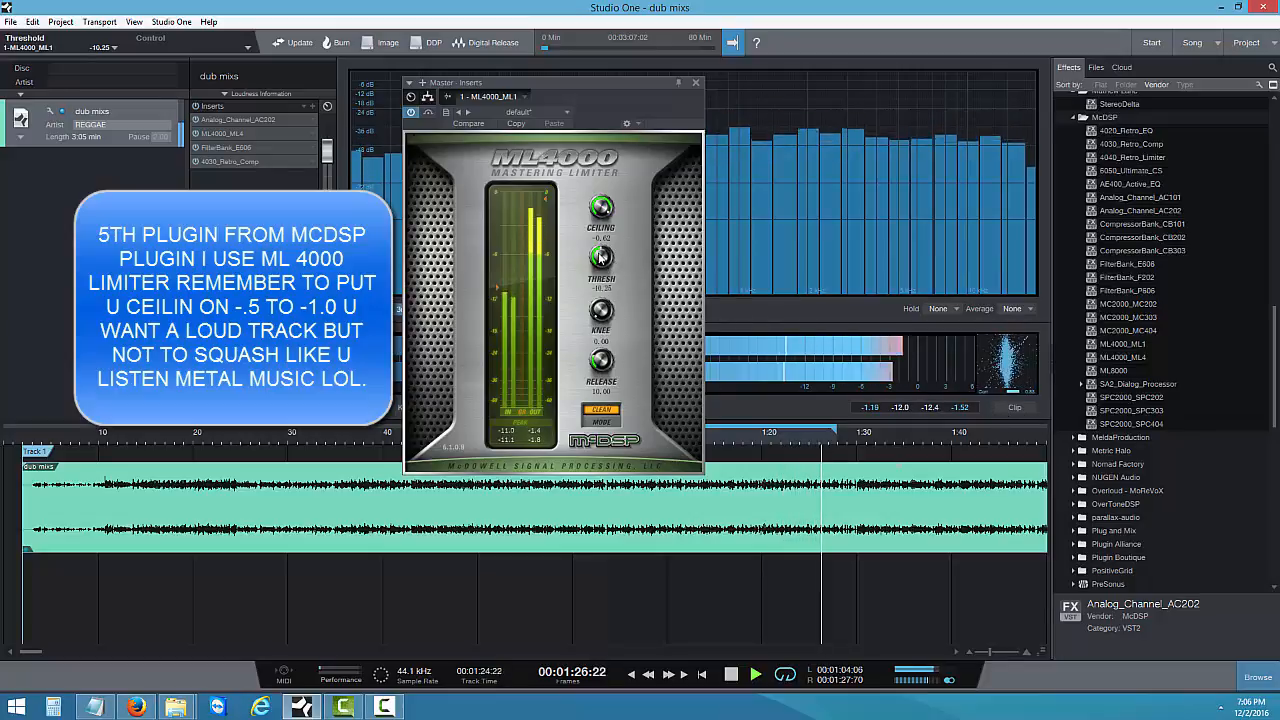
Switch the limiter mode to Dynamic and lower the threshold gradually to -12.91 while listening
left_click(612, 415)
left_click(621, 440)
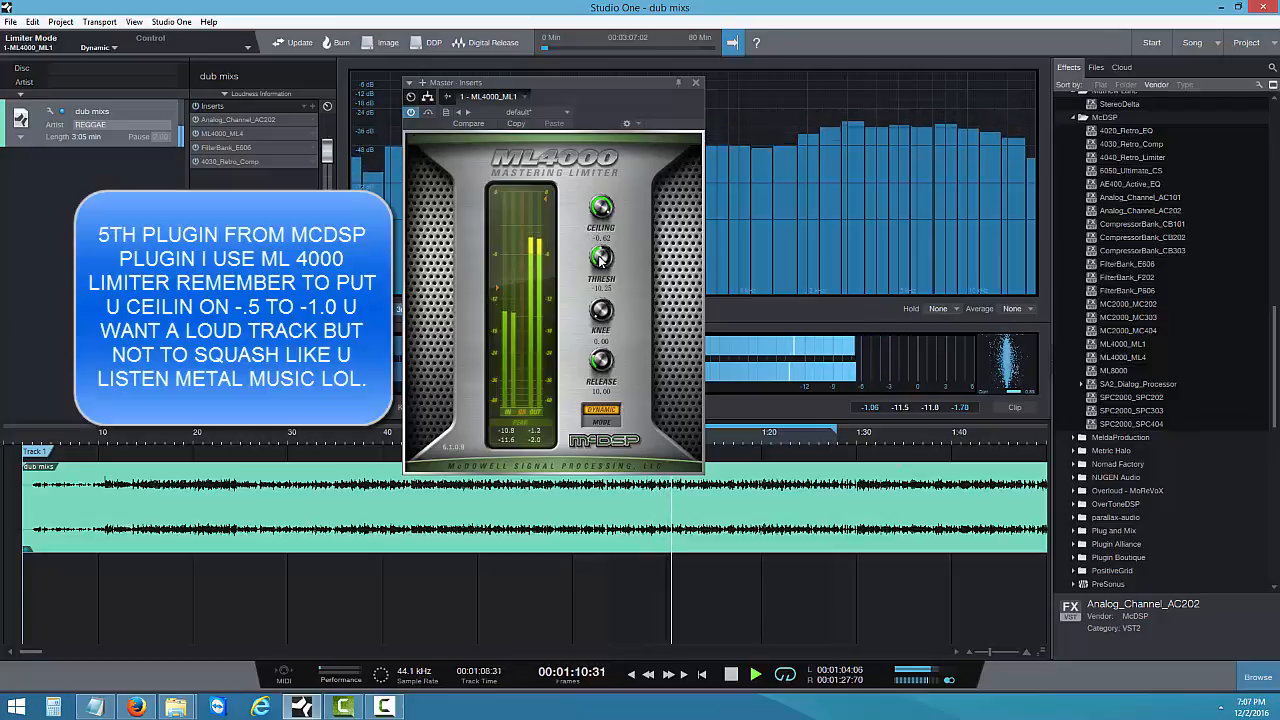
left_click_drag(600, 258, 597, 265)
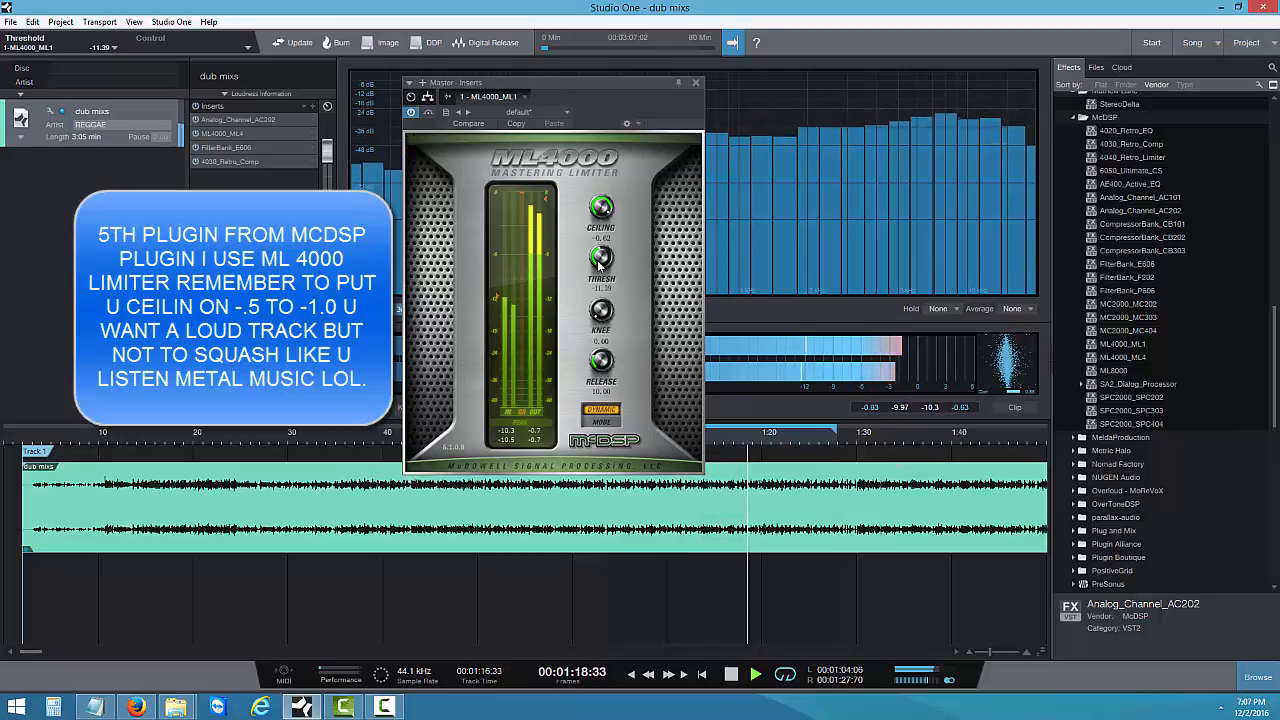
left_click_drag(599, 263, 597, 266)
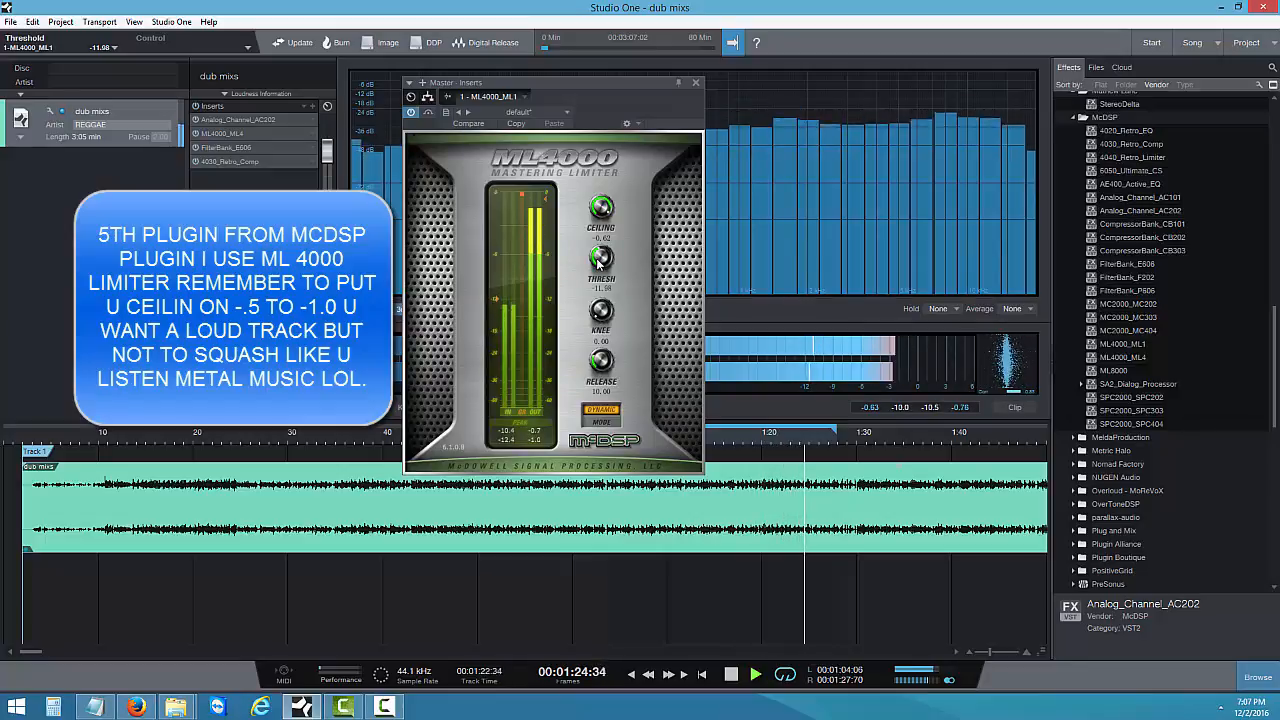
left_click_drag(598, 262, 621, 265)
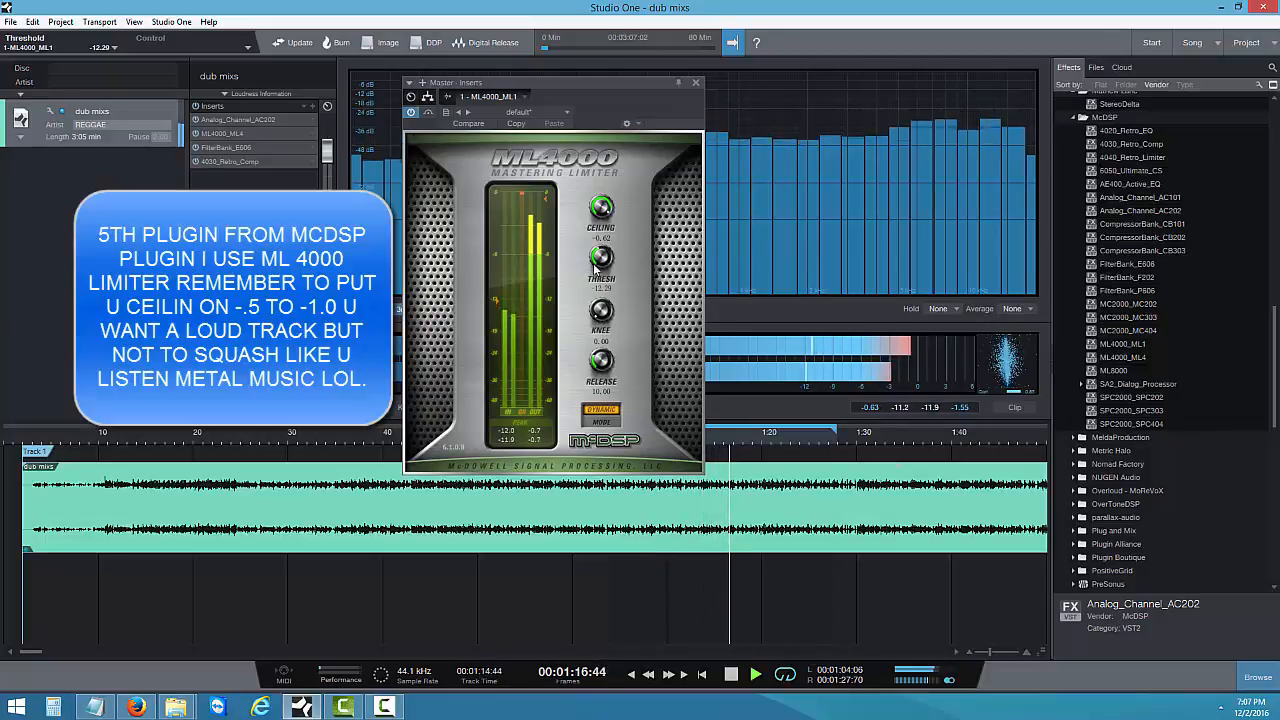
left_click_drag(595, 263, 597, 268)
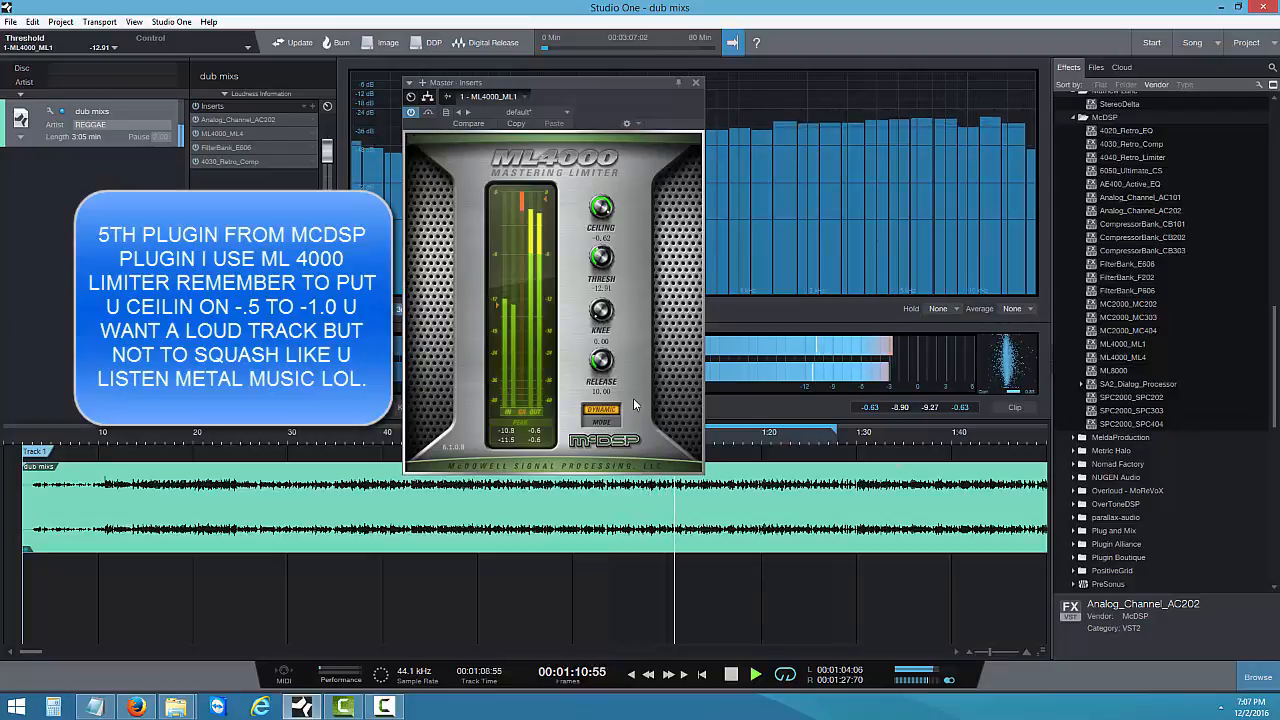
Stop playback, compare the looped mix with all track and master inserts bypassed and re-enabled, and stop again with the inserts active
left_click(729, 676)
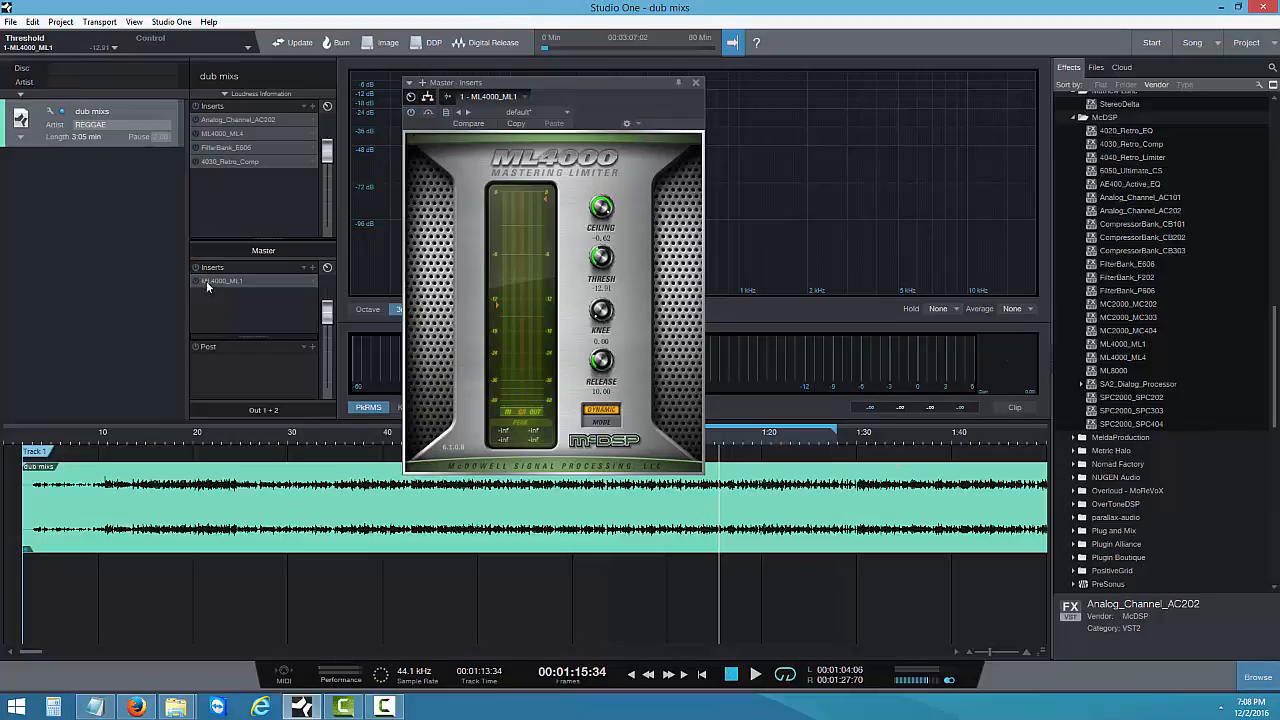
left_click(752, 676)
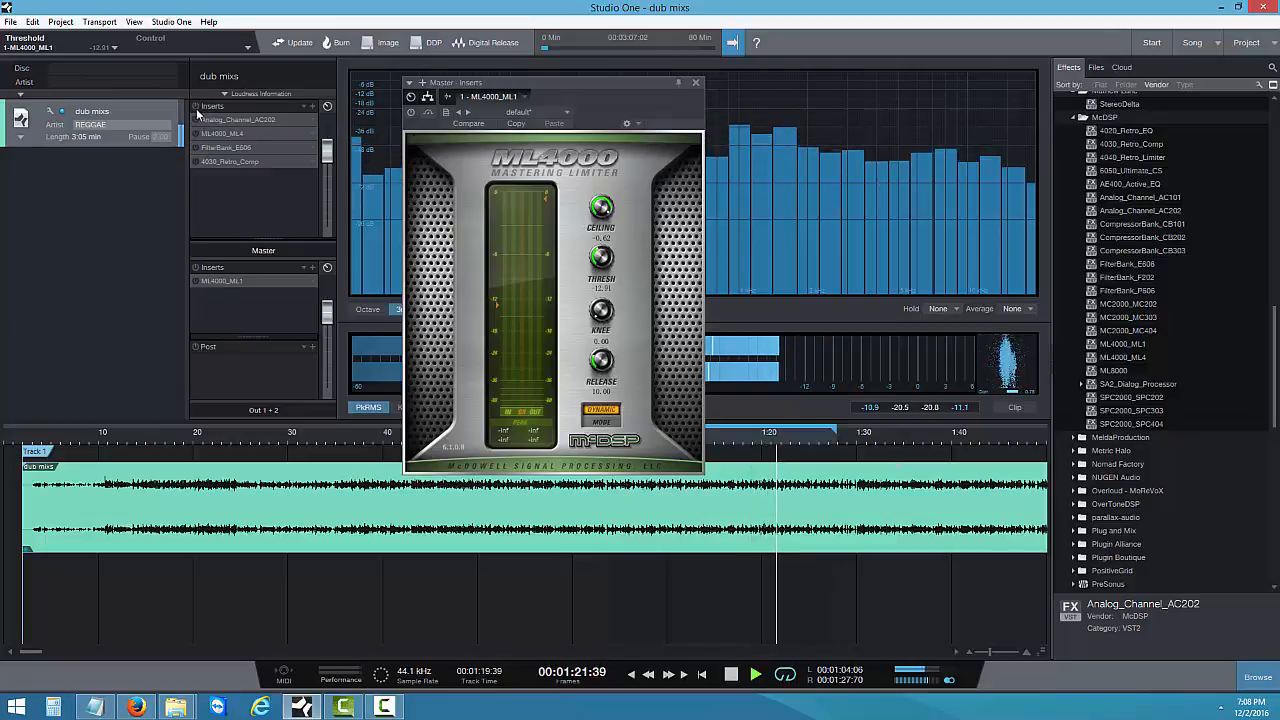
left_click(195, 270)
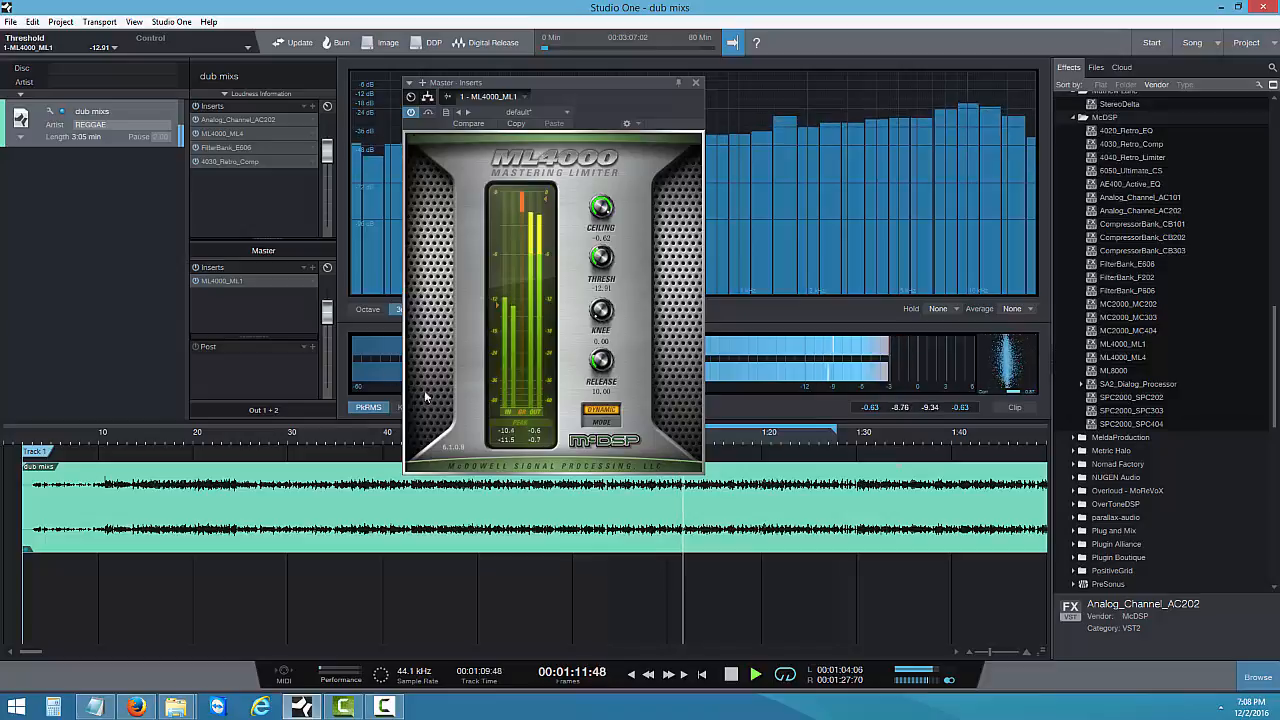
left_click(731, 676)
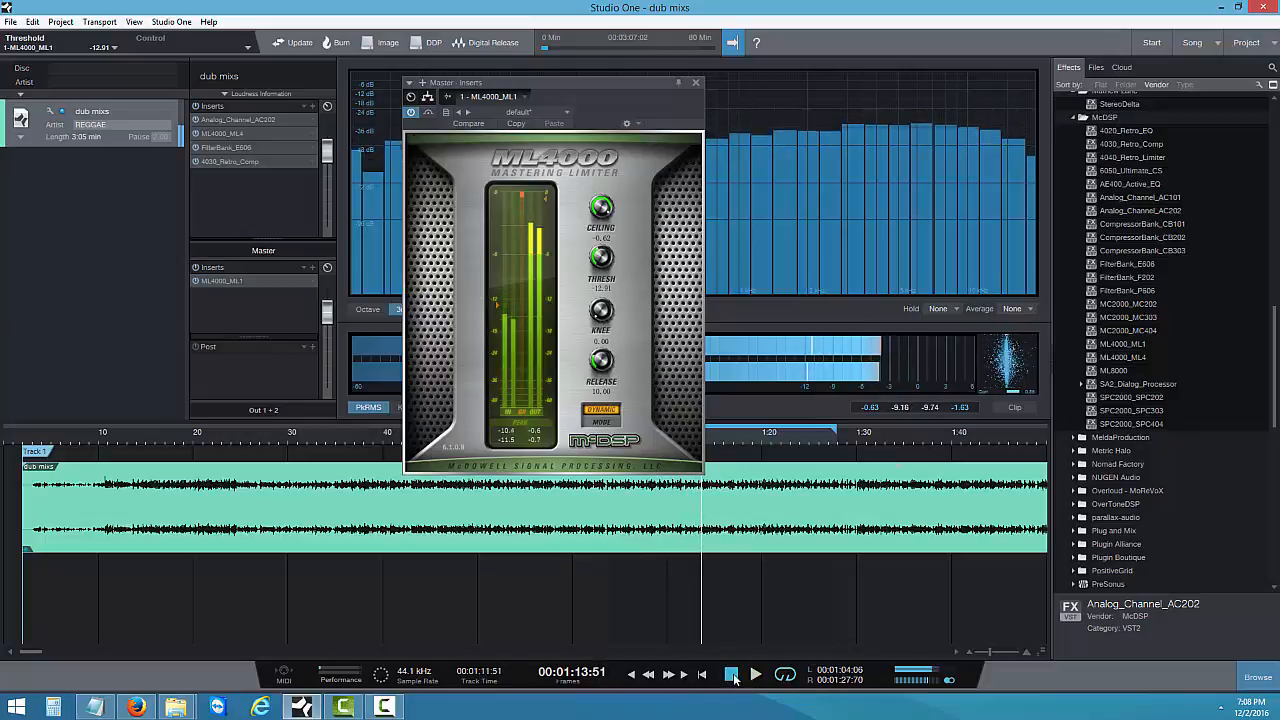